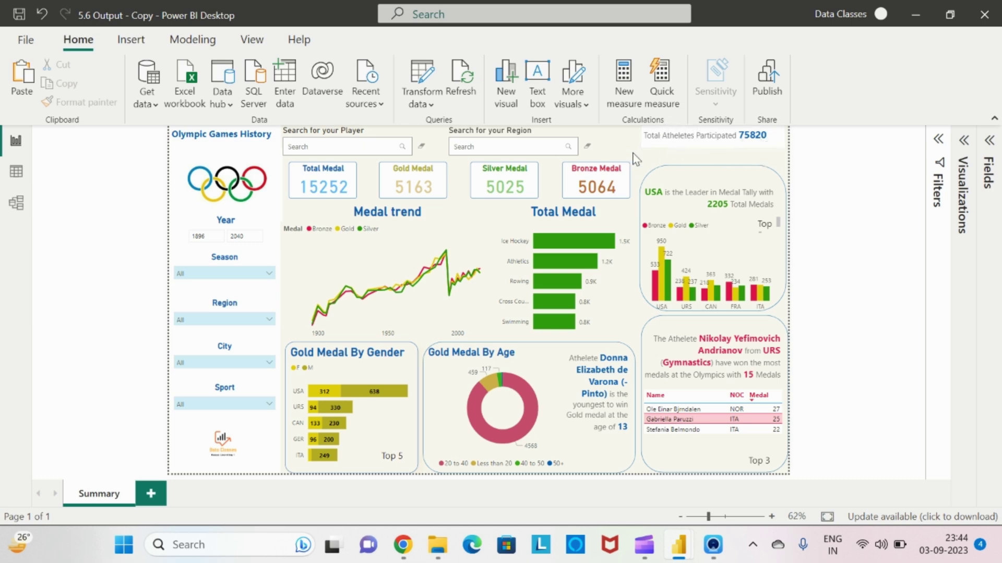
Switch to the 8.2 Output report open on its Dashboard page.
{"action": "key", "text": "alt+Tab"}
{"action": "key", "text": "alt+Tab"}
{"action": "key", "text": "alt+Tab"}
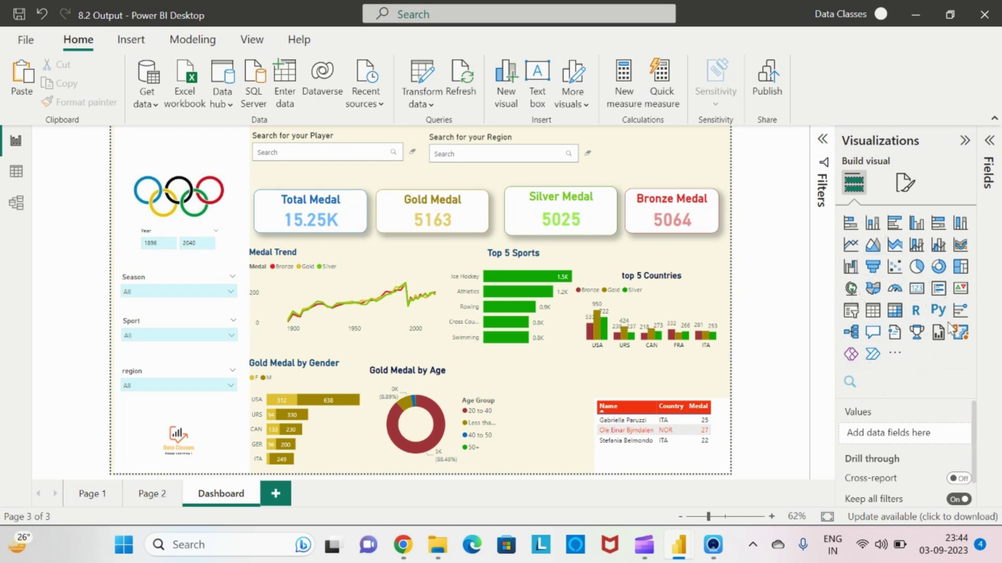
Find the Enlighten Data Story visual in the online visuals gallery and import it into the report.
{"action": "left_click", "coordinate": [896, 355]}
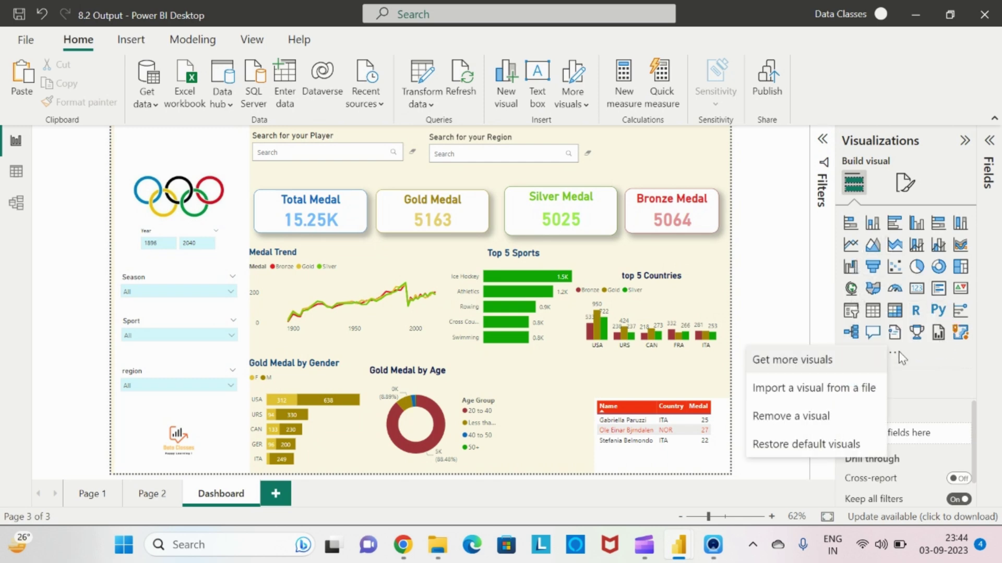
{"action": "left_click", "coordinate": [818, 363]}
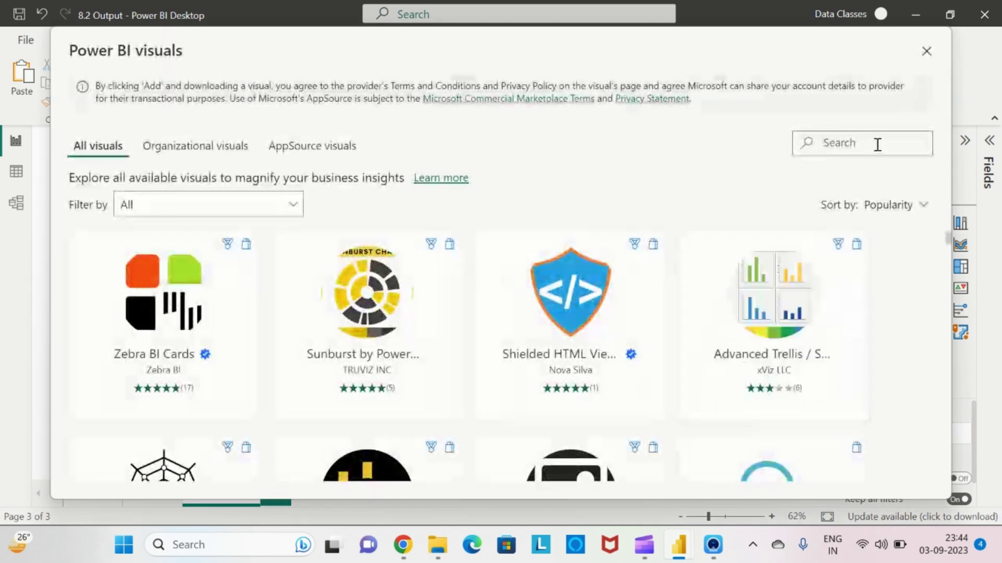
{"action": "left_click", "coordinate": [852, 150]}
{"action": "type", "text": "data storu"}
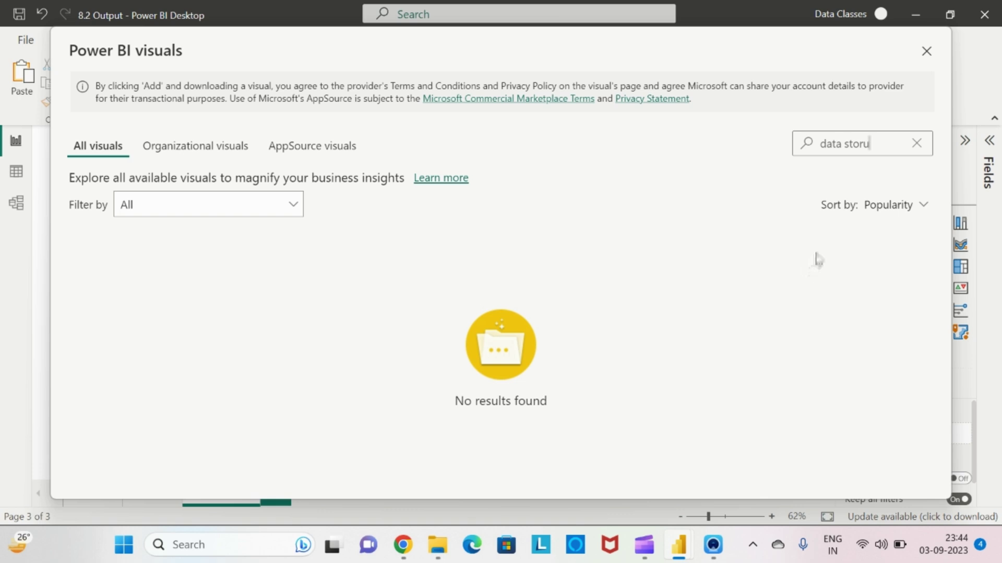
{"action": "key", "text": "BackSpace"}
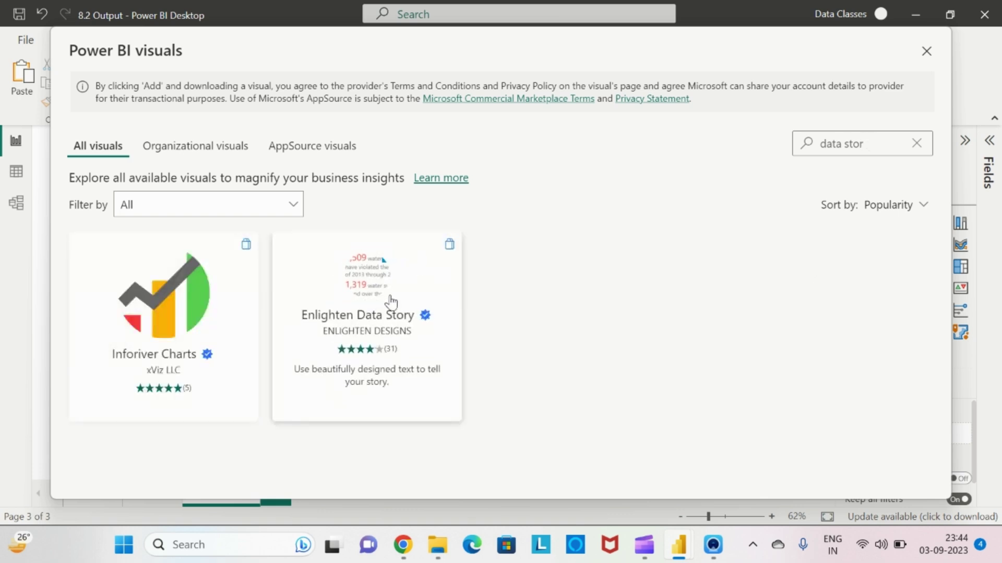
{"action": "left_click", "coordinate": [391, 303]}
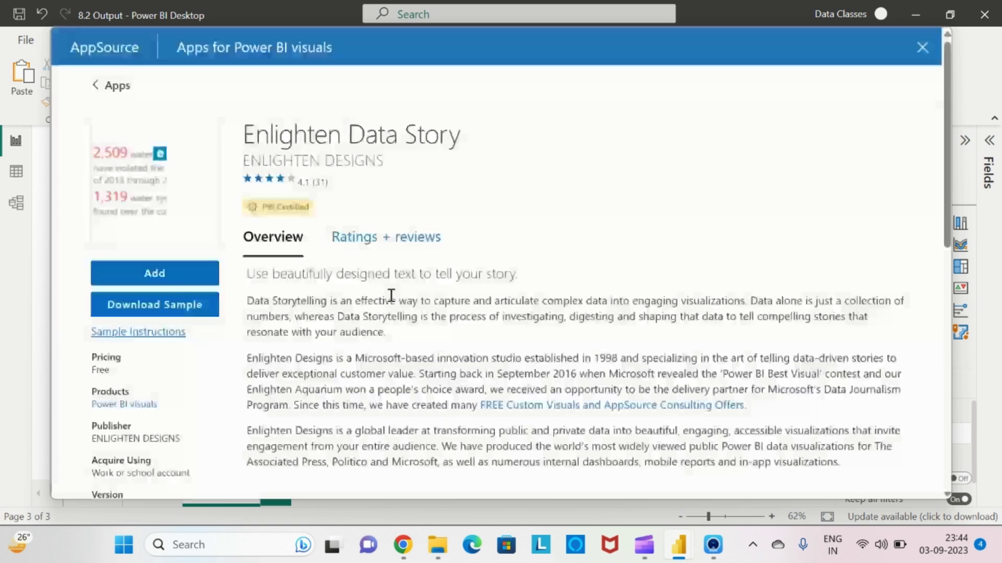
{"action": "left_click", "coordinate": [166, 273]}
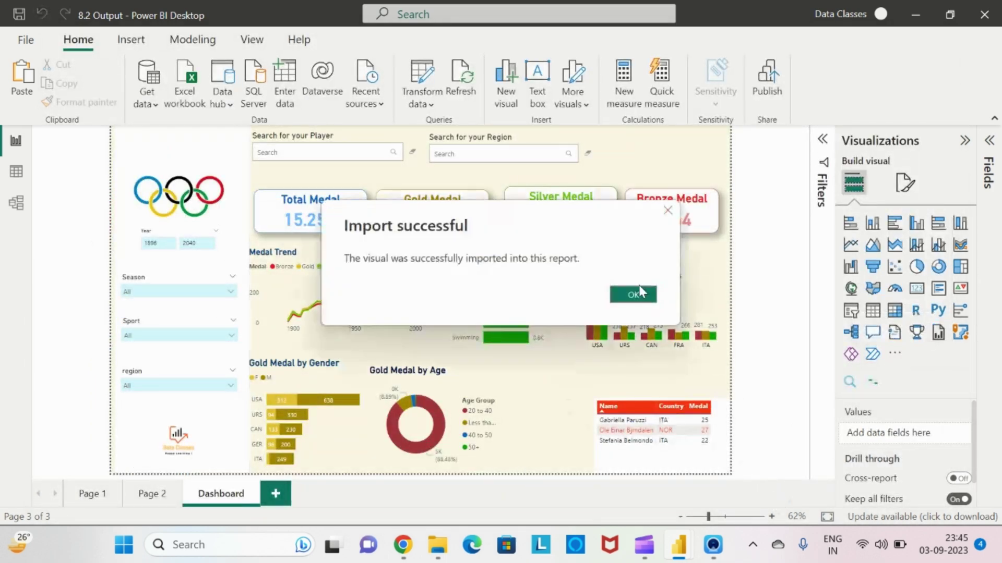
{"action": "left_click", "coordinate": [638, 292]}
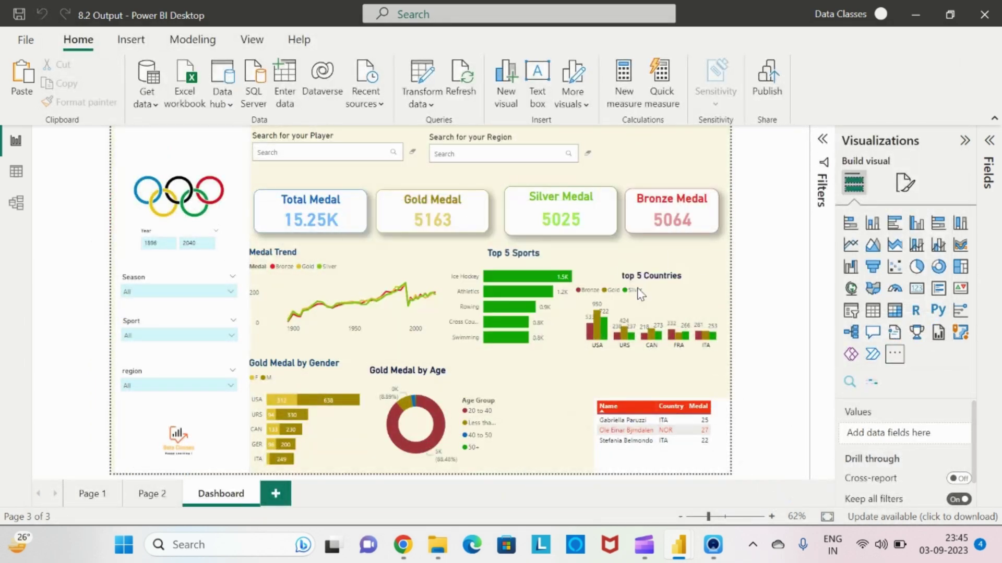
Add an Enlighten Data Story visual to the Dashboard page and fit it in the space above the Bronze Medal card.
{"action": "left_click", "coordinate": [871, 384]}
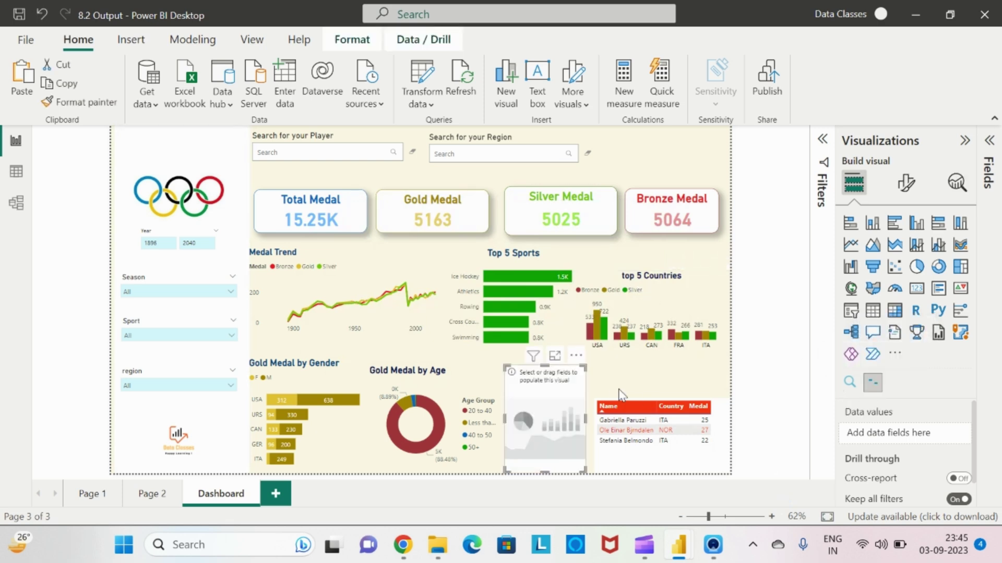
{"action": "left_click_drag", "start_coordinate": [551, 409], "coordinate": [631, 137]}
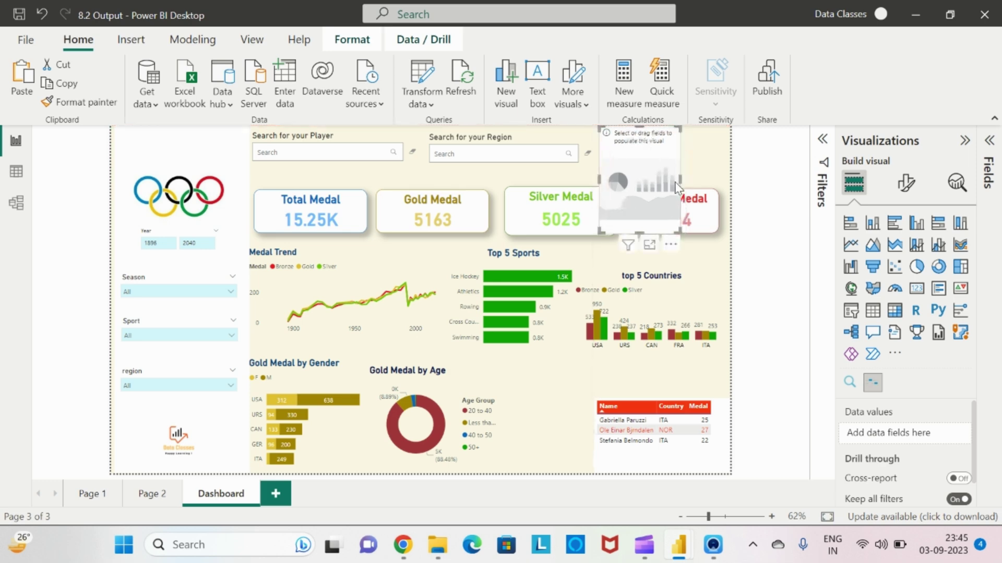
{"action": "left_click_drag", "start_coordinate": [678, 178], "coordinate": [729, 180]}
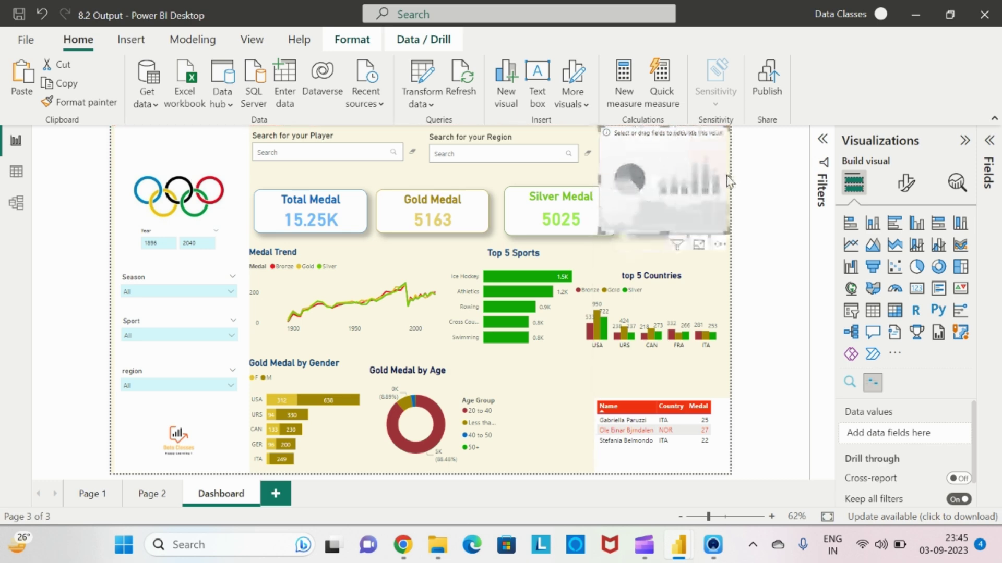
{"action": "left_click_drag", "start_coordinate": [663, 233], "coordinate": [656, 180]}
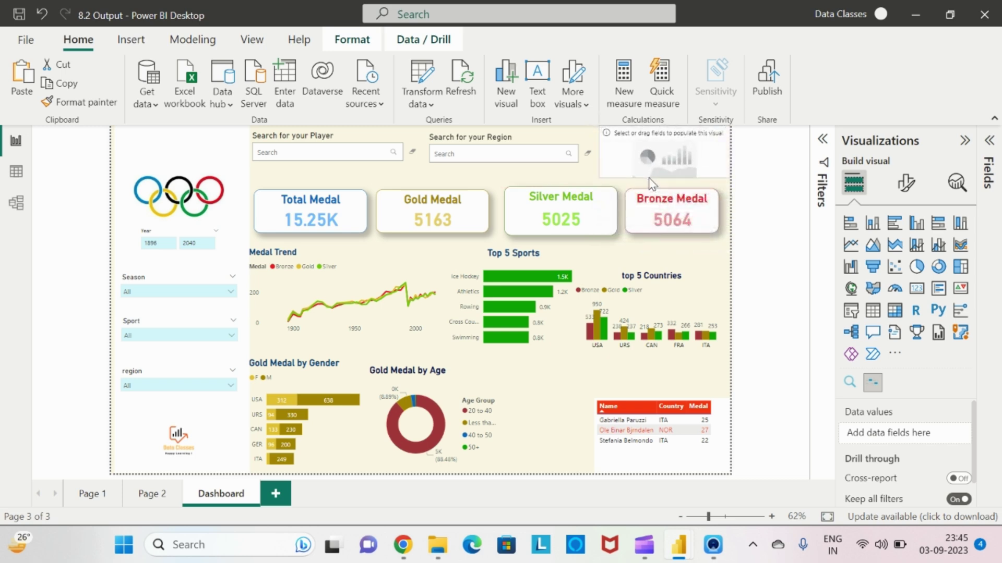
Add Player ID from the Player Dim table to the story visual's data values and aggregate it as Count (Distinct).
{"action": "left_click", "coordinate": [990, 142]}
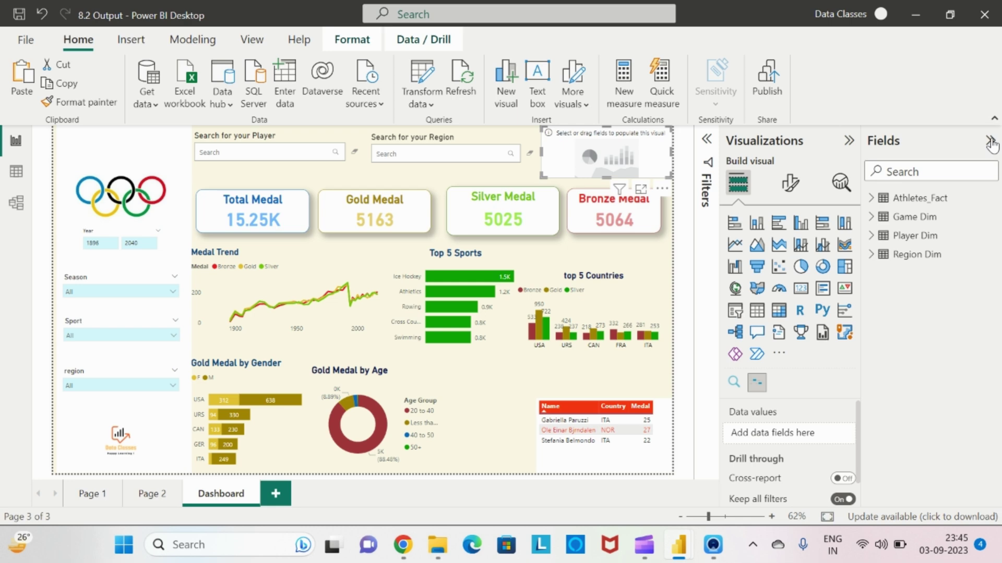
{"action": "left_click", "coordinate": [872, 237]}
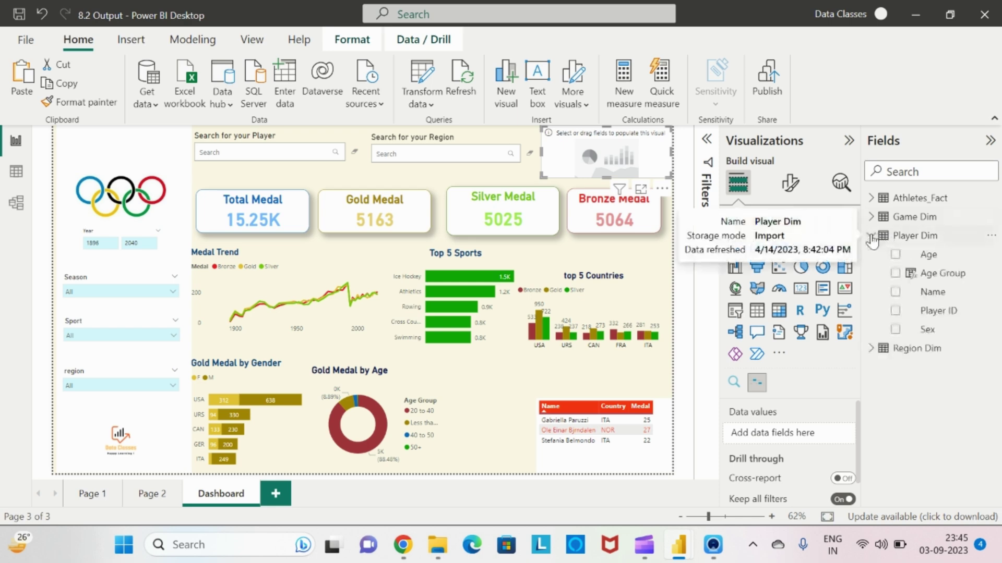
{"action": "left_click_drag", "start_coordinate": [934, 312], "coordinate": [804, 437]}
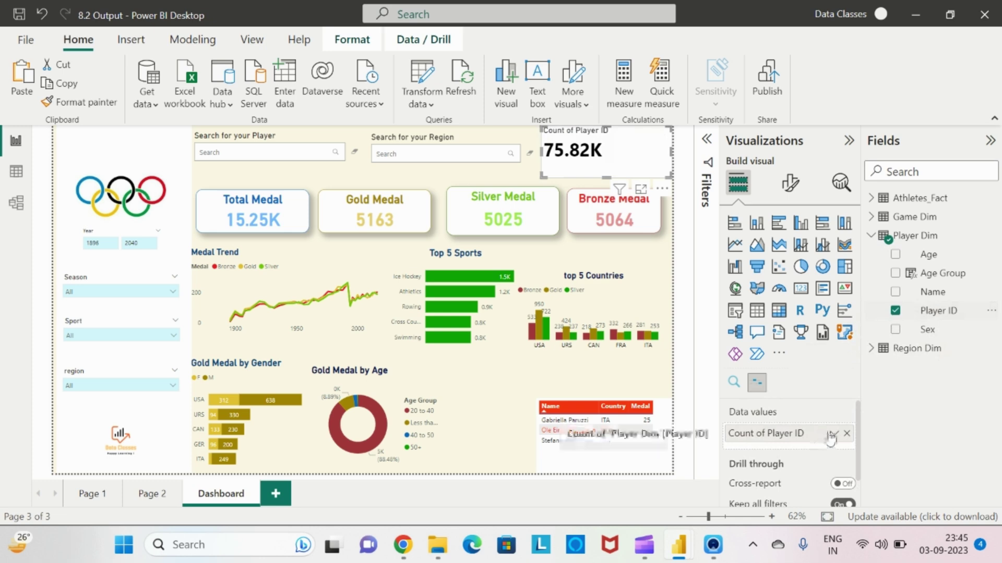
{"action": "left_click", "coordinate": [831, 435]}
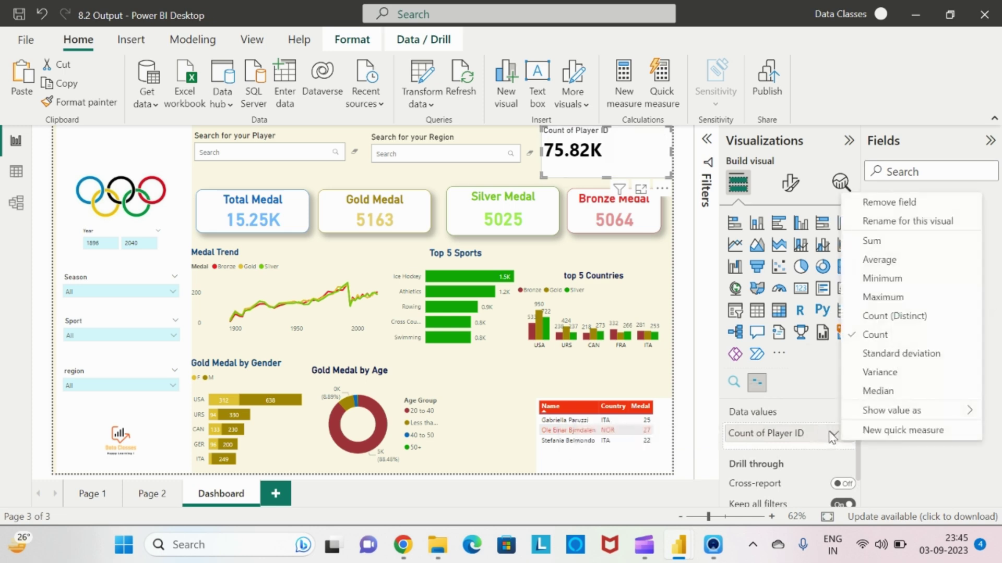
{"action": "left_click", "coordinate": [889, 329]}
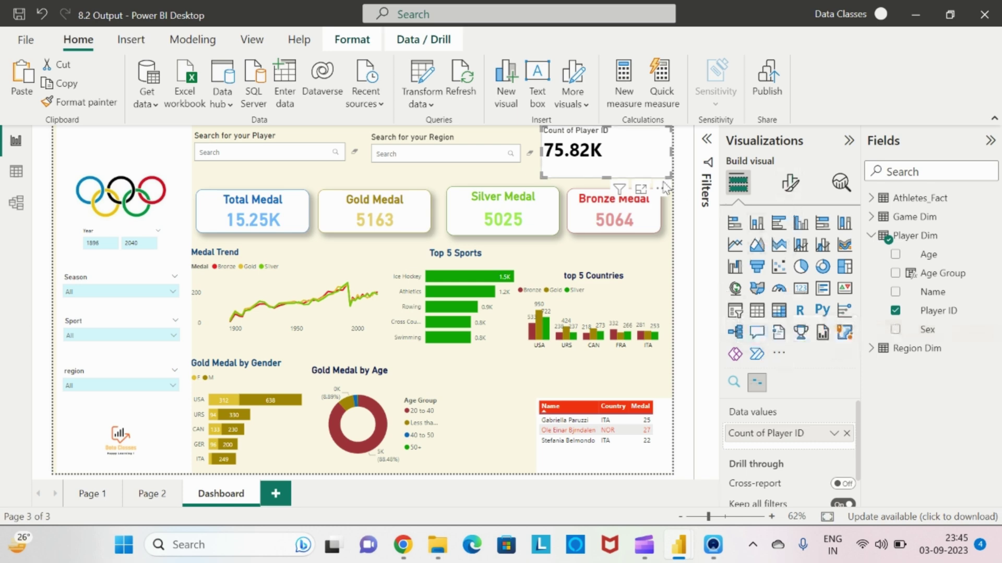
Set the display units of the story visual's data value to None.
{"action": "left_click", "coordinate": [792, 183]}
{"action": "left_click", "coordinate": [732, 323]}
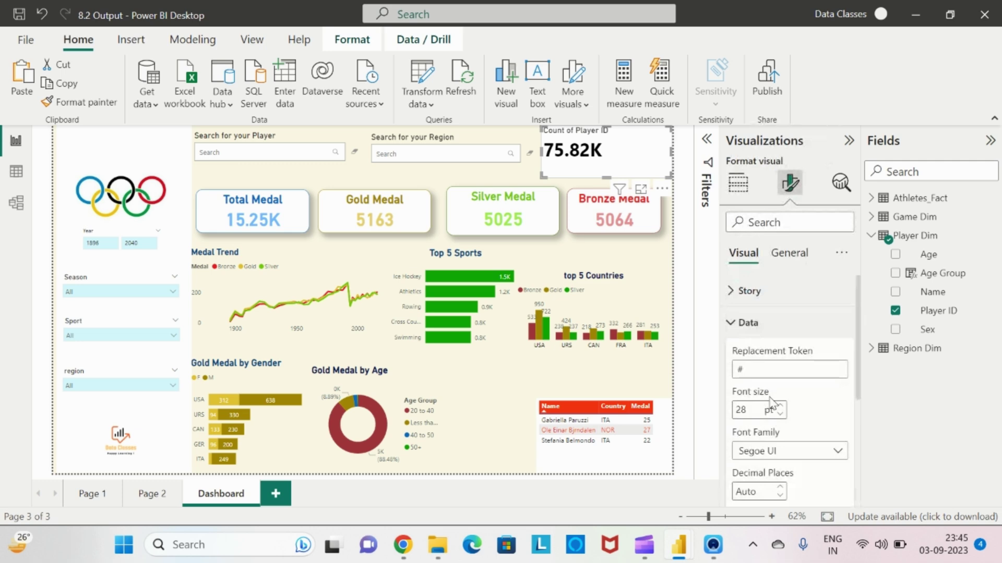
{"action": "scroll", "coordinate": [783, 365], "scroll_direction": "down", "scroll_amount": 5}
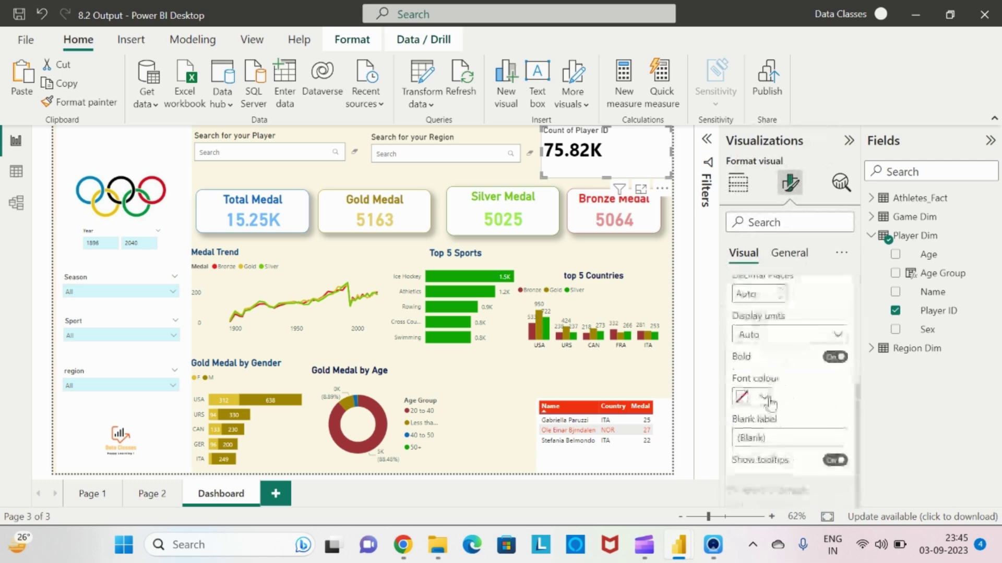
{"action": "left_click", "coordinate": [829, 335]}
{"action": "left_click", "coordinate": [749, 374]}
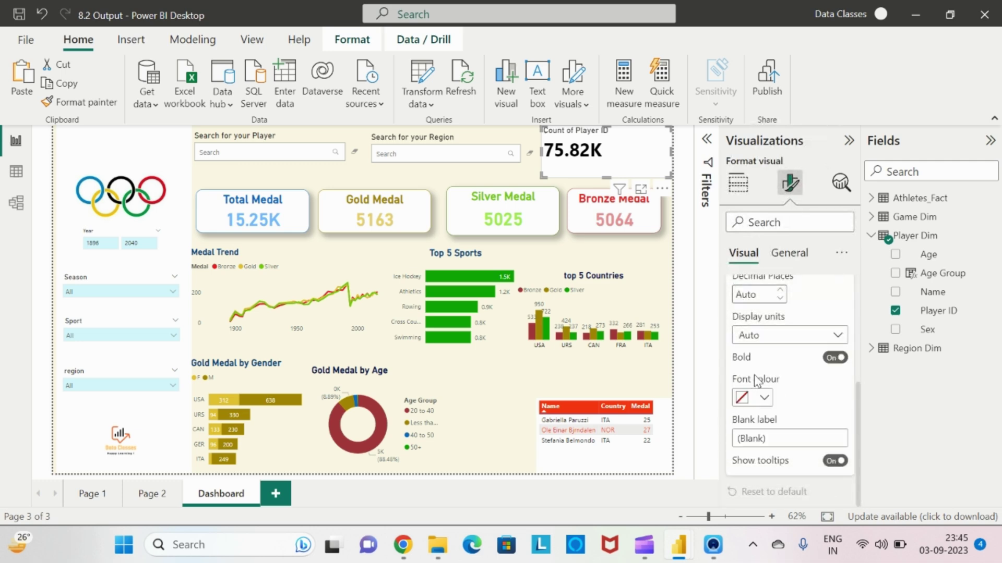
{"action": "scroll", "coordinate": [791, 370], "scroll_direction": "up", "scroll_amount": 5}
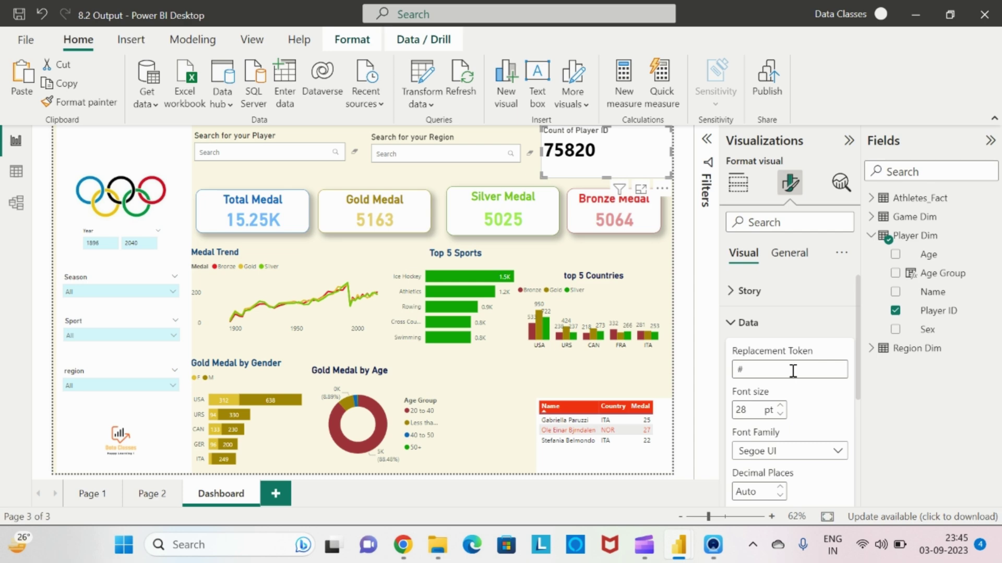
Check which aggregation is applied to Player ID in the story visual.
{"action": "left_click", "coordinate": [741, 190]}
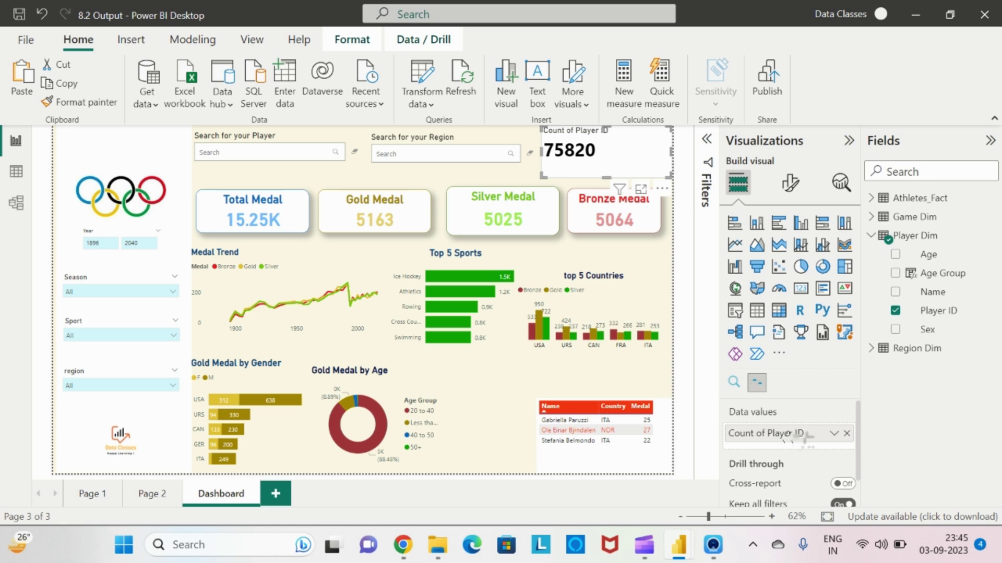
{"action": "left_click", "coordinate": [834, 434]}
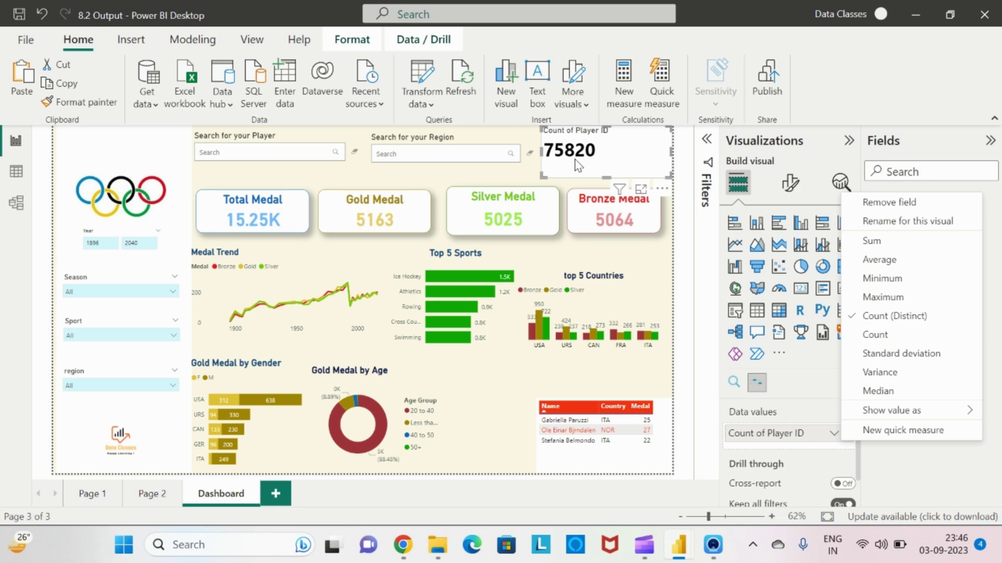
{"action": "left_click", "coordinate": [792, 195]}
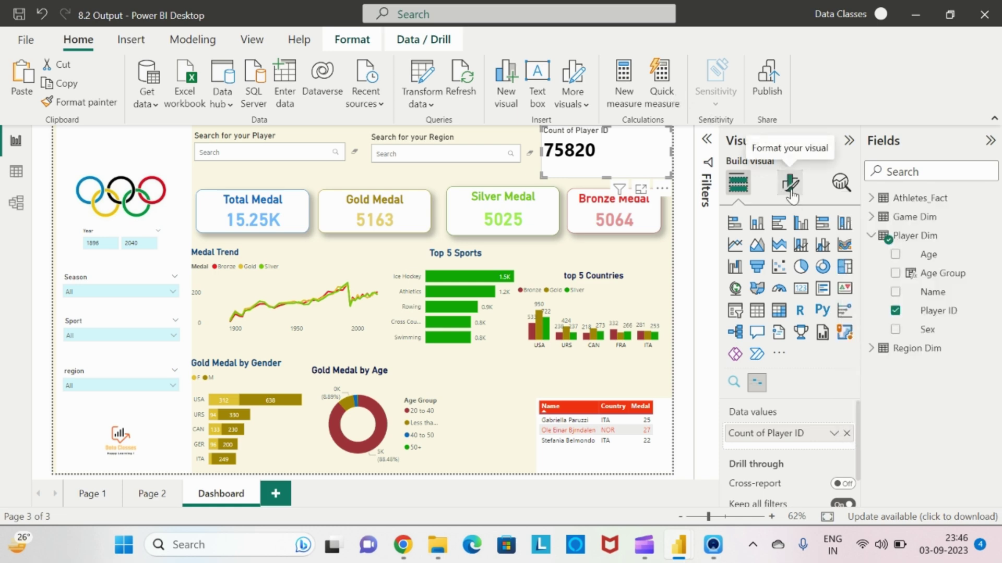
Set the font size of the story visual's data value to 15 pt.
{"action": "left_click", "coordinate": [790, 190]}
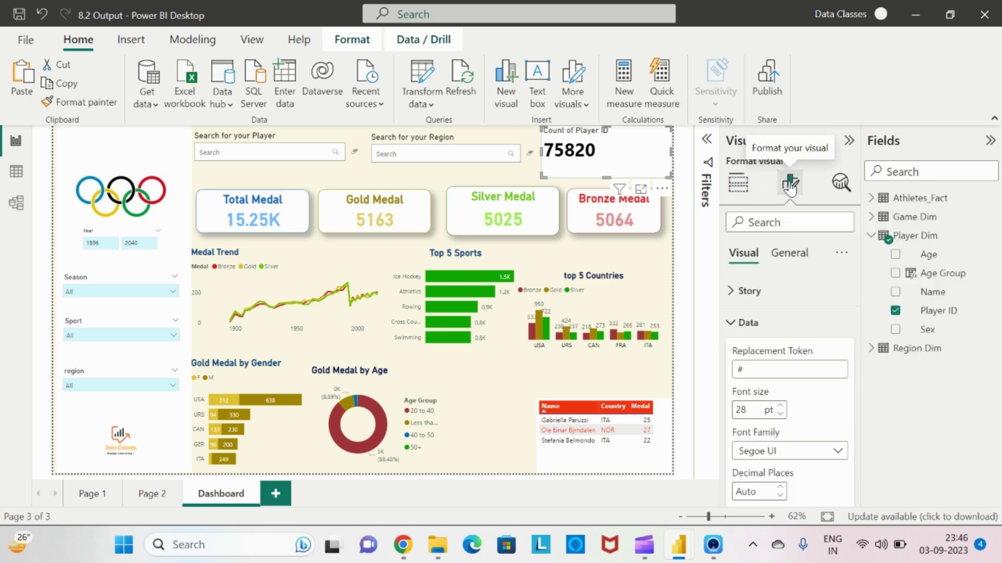
{"action": "left_click", "coordinate": [730, 323]}
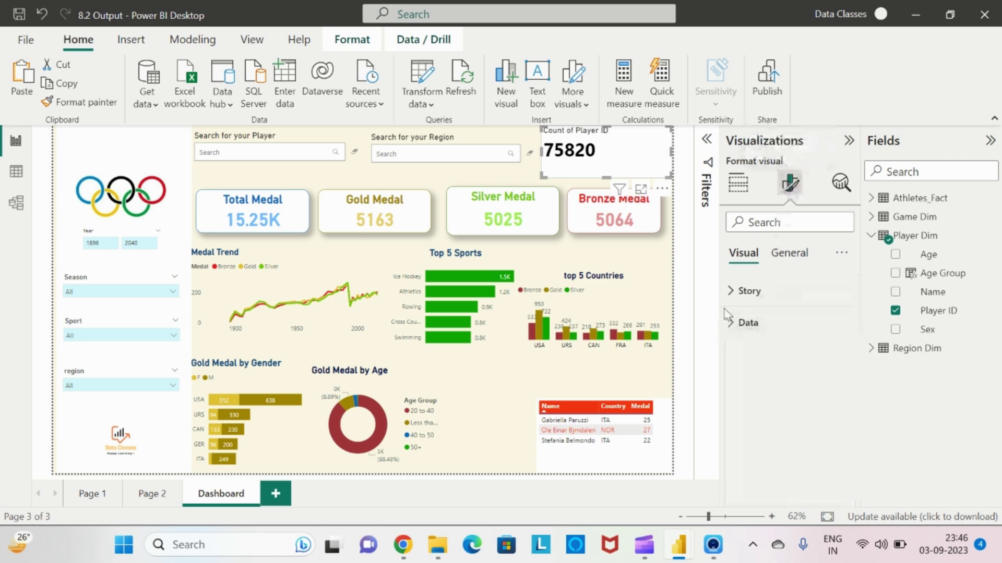
{"action": "left_click", "coordinate": [731, 323]}
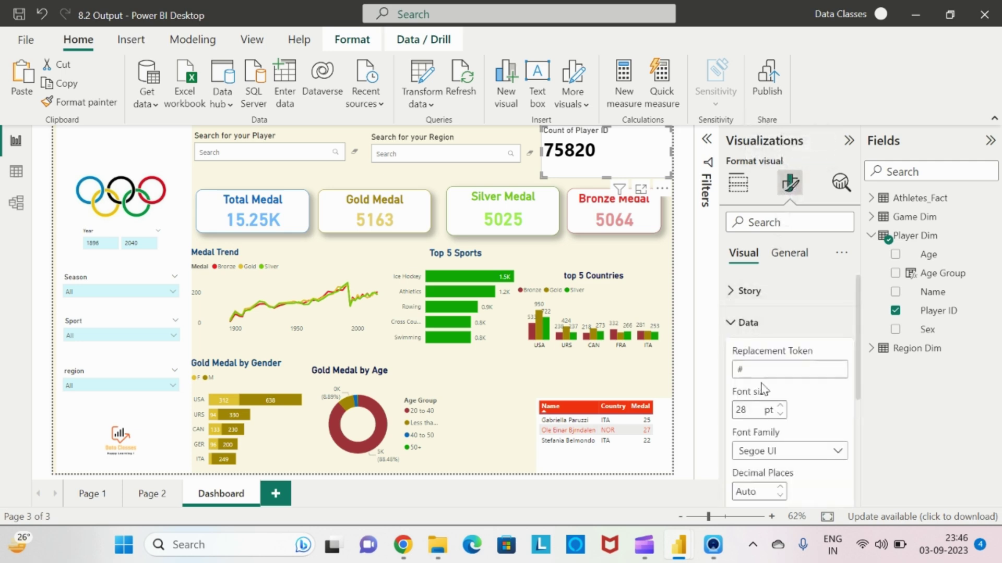
{"action": "scroll", "coordinate": [810, 409], "scroll_direction": "down", "scroll_amount": 3}
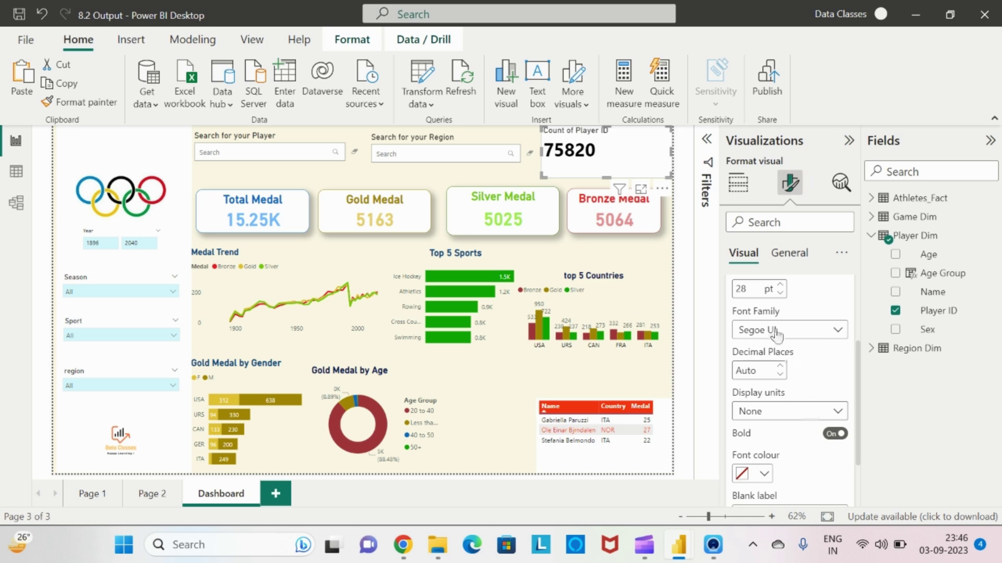
{"action": "left_click", "coordinate": [755, 290]}
{"action": "type", "text": "15"}
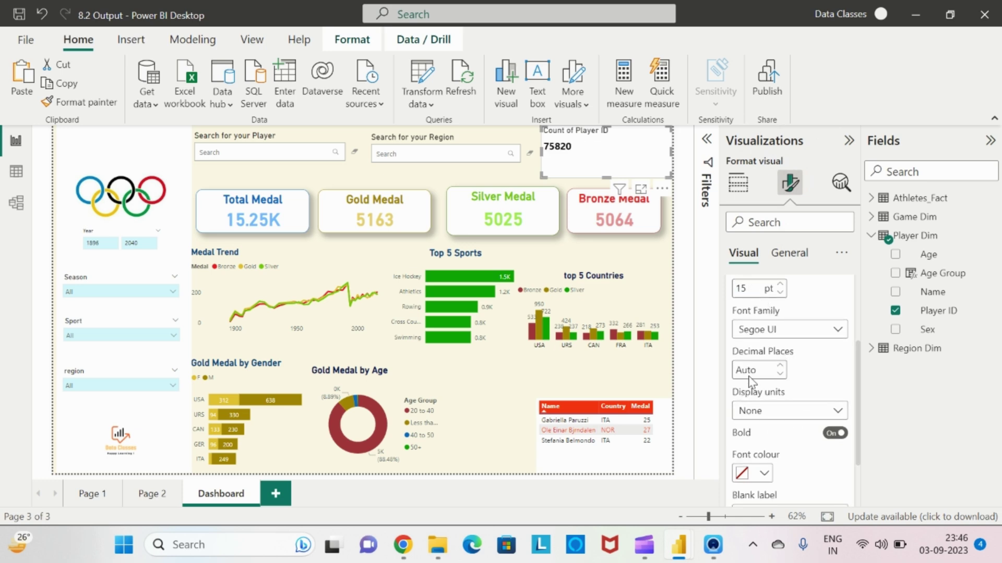
Set the font colour of the story visual's data value to the darkest shade of the theme's light blue.
{"action": "scroll", "coordinate": [788, 436], "scroll_direction": "down", "scroll_amount": 2}
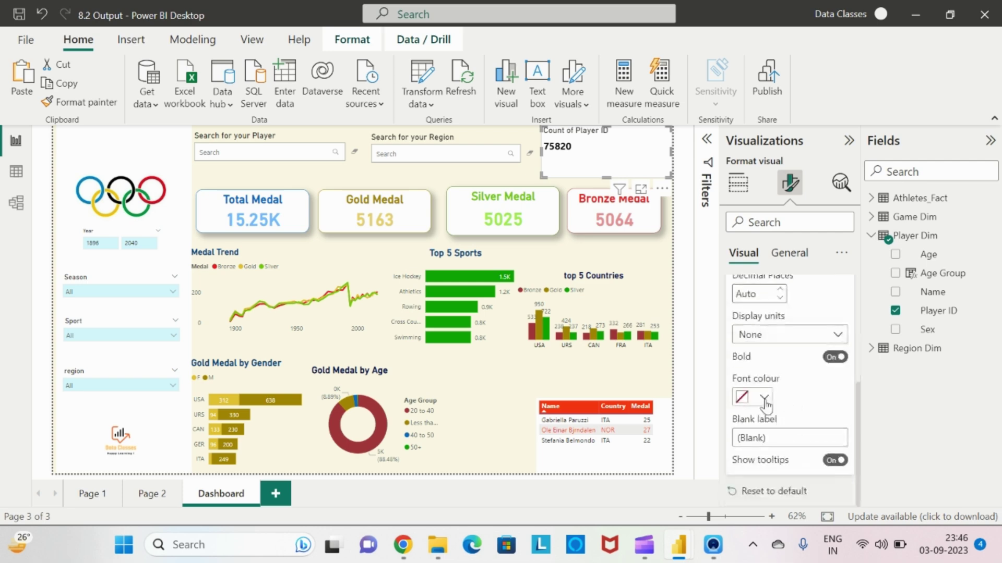
{"action": "left_click", "coordinate": [764, 397]}
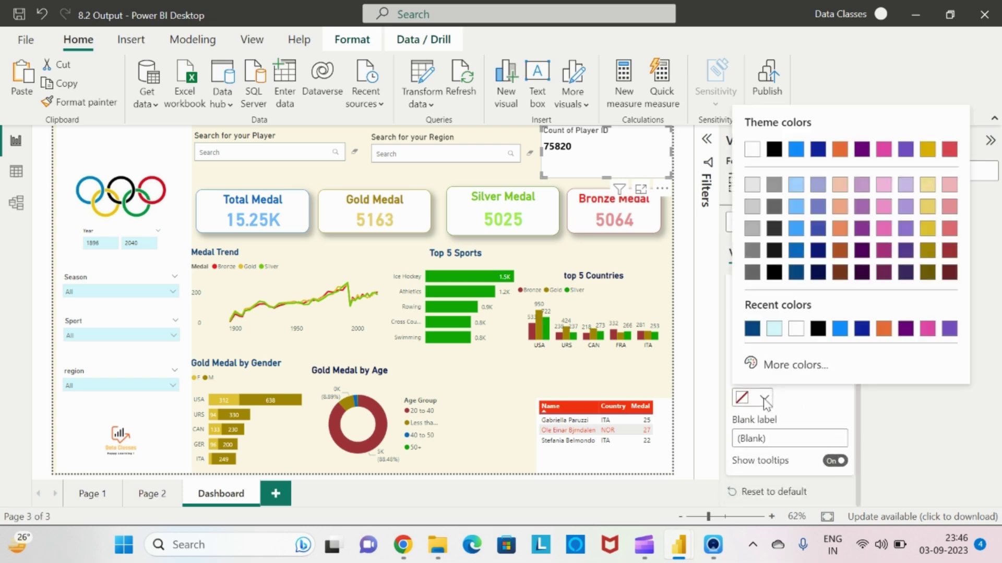
{"action": "left_click", "coordinate": [796, 274]}
Examine the Replacement Token setting of the story visual's data value.
{"action": "scroll", "coordinate": [808, 388], "scroll_direction": "up", "scroll_amount": 2}
{"action": "scroll", "coordinate": [810, 393], "scroll_direction": "up", "scroll_amount": 1}
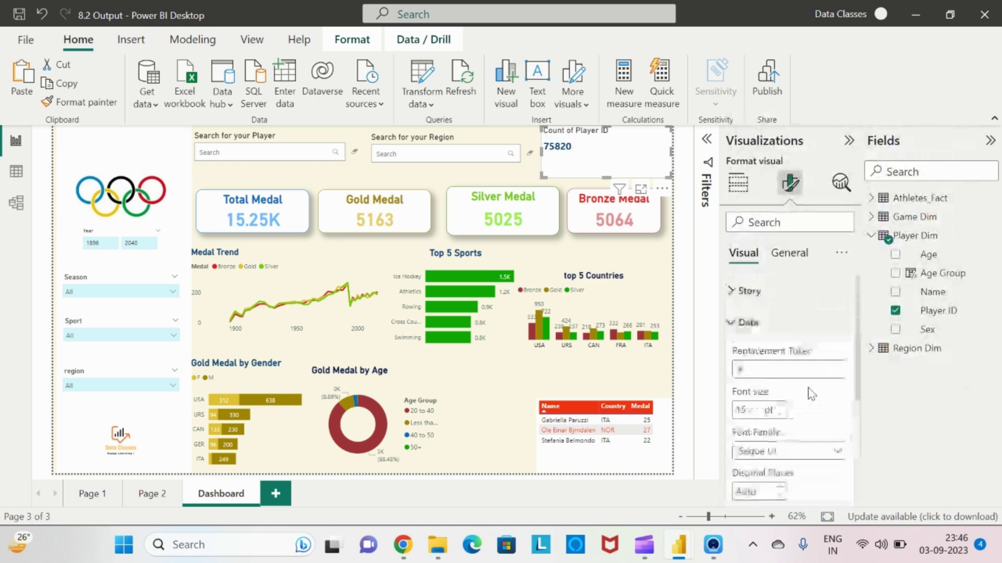
{"action": "left_click", "coordinate": [758, 371]}
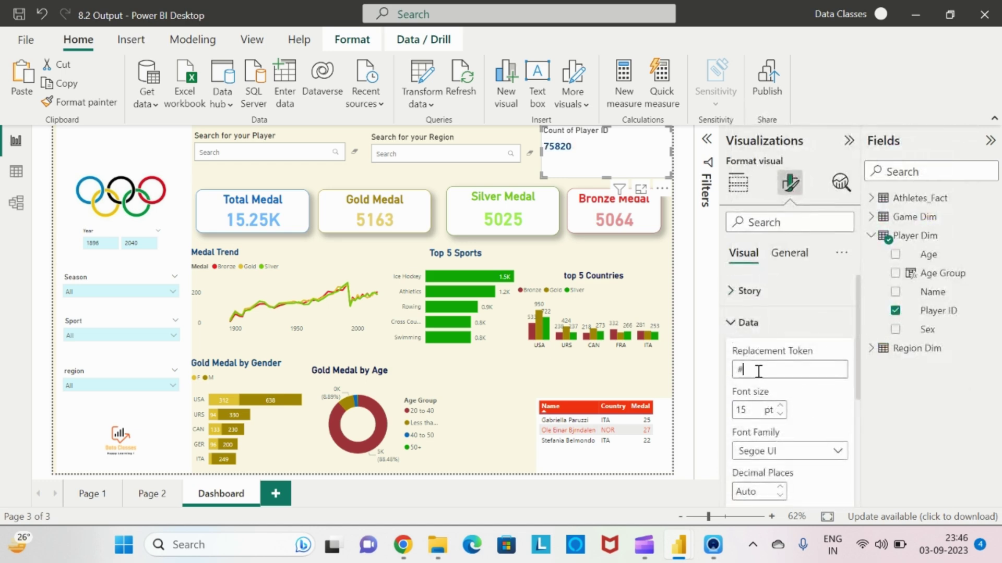
{"action": "double_click", "coordinate": [758, 371]}
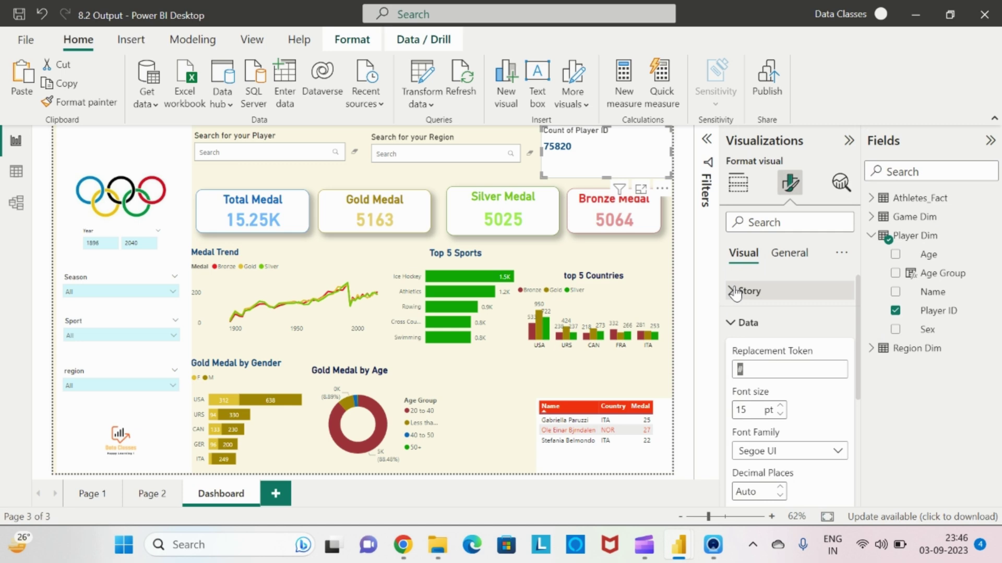
Turn off the title of the athlete count story visual and open its Story settings.
{"action": "left_click", "coordinate": [787, 258]}
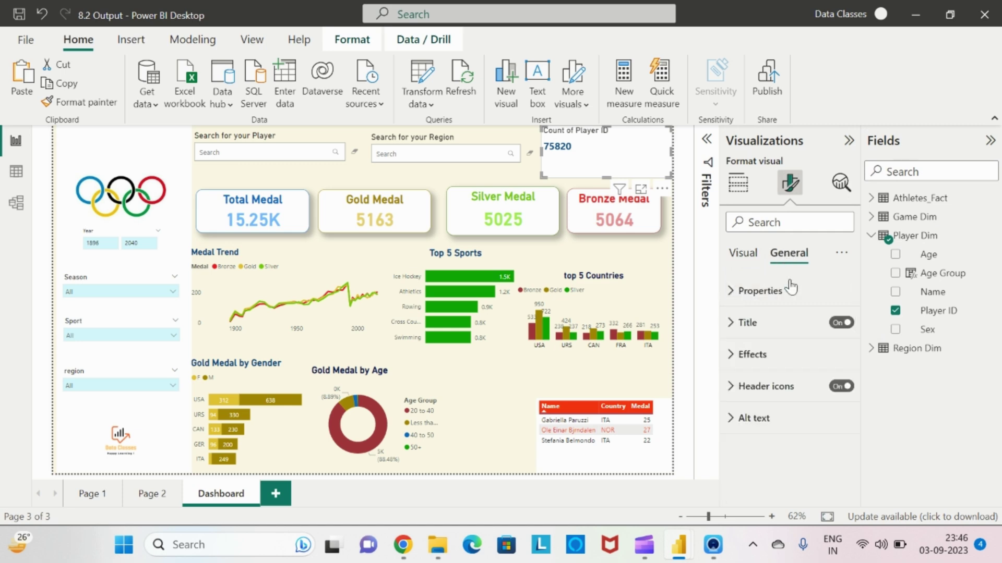
{"action": "left_click", "coordinate": [841, 323]}
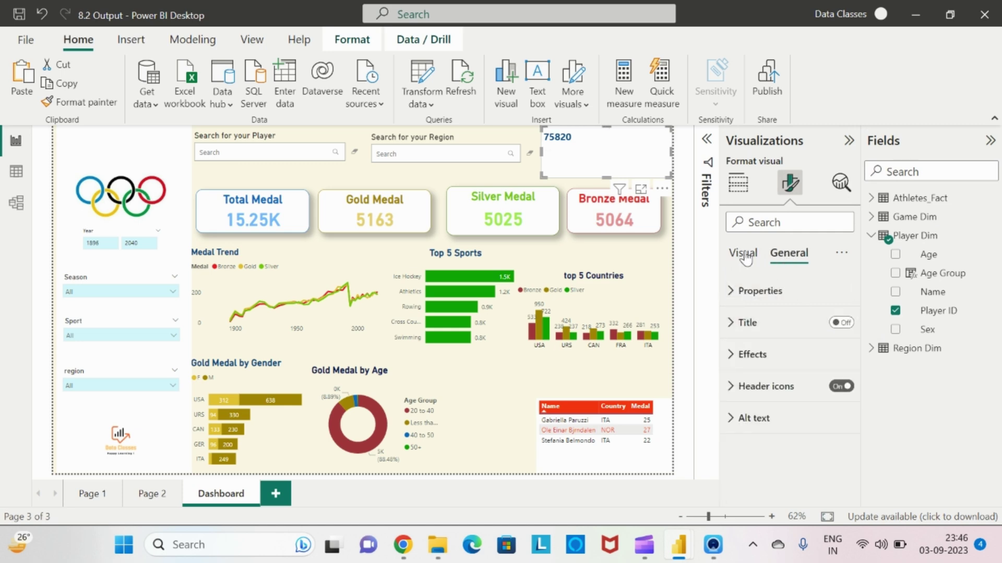
{"action": "left_click", "coordinate": [746, 257]}
{"action": "left_click", "coordinate": [750, 291]}
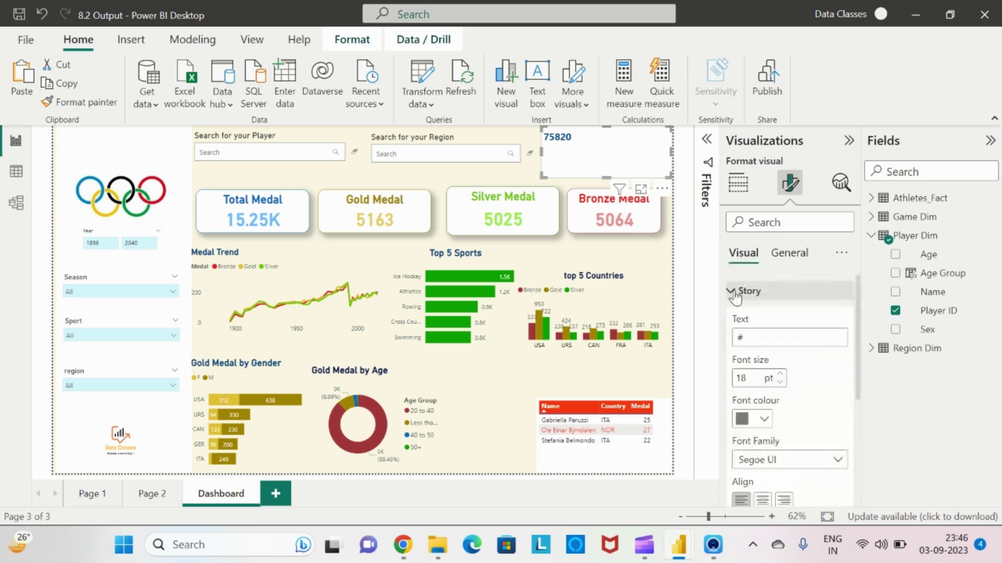
Try the dummy text "hjgfvhthg" in front of the # token in the story text.
{"action": "left_click", "coordinate": [769, 338]}
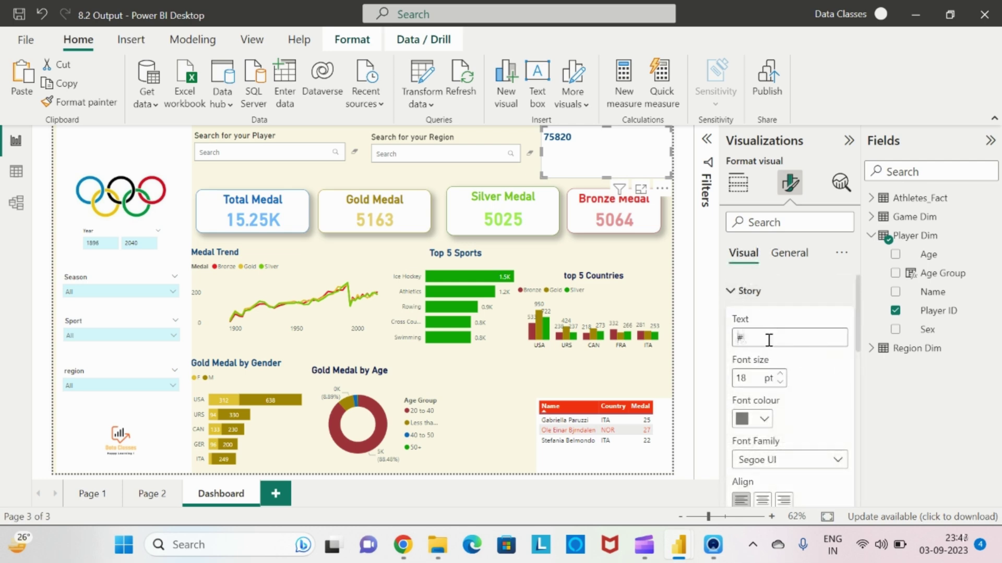
{"action": "type", "text": "hjgfvhthg"}
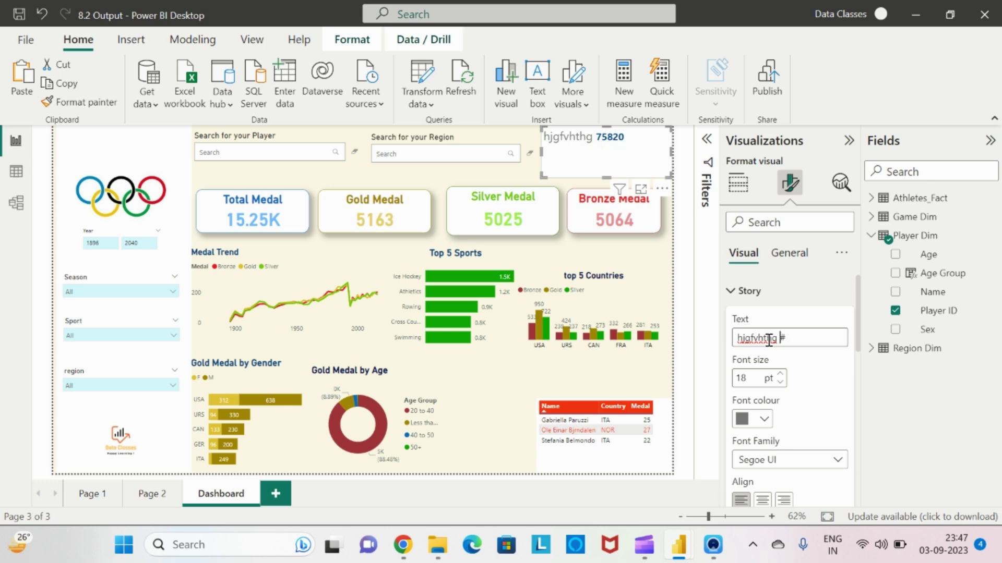
Replace the dummy words in the story text with "Total Athletes Participated", keeping the # token at the end.
{"action": "key", "text": "shift+End"}
{"action": "left_click", "coordinate": [769, 340]}
{"action": "double_click", "coordinate": [769, 340]}
{"action": "type", "text": "Total Athle"}
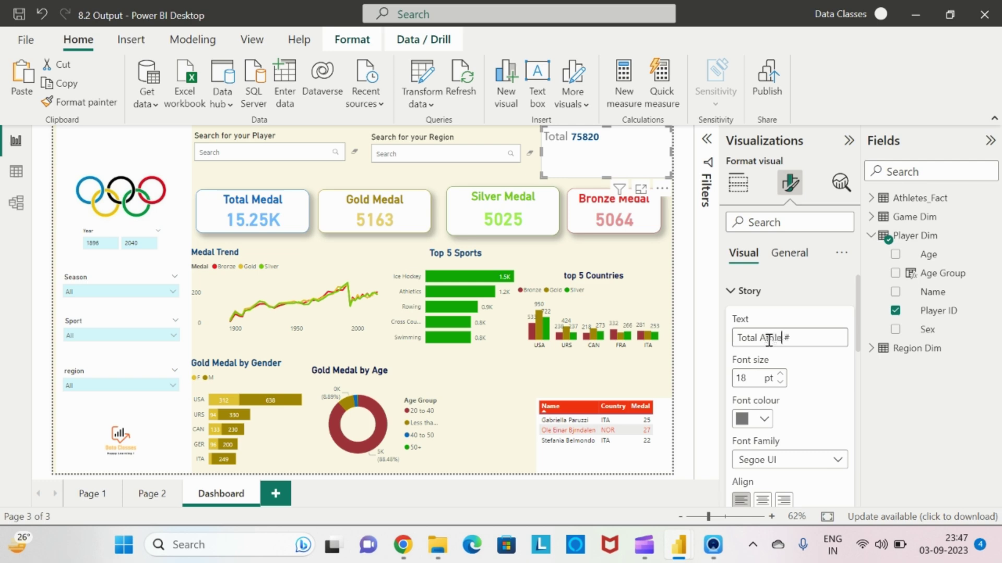
{"action": "type", "text": "tes"}
{"action": "type", "text": " Particip"}
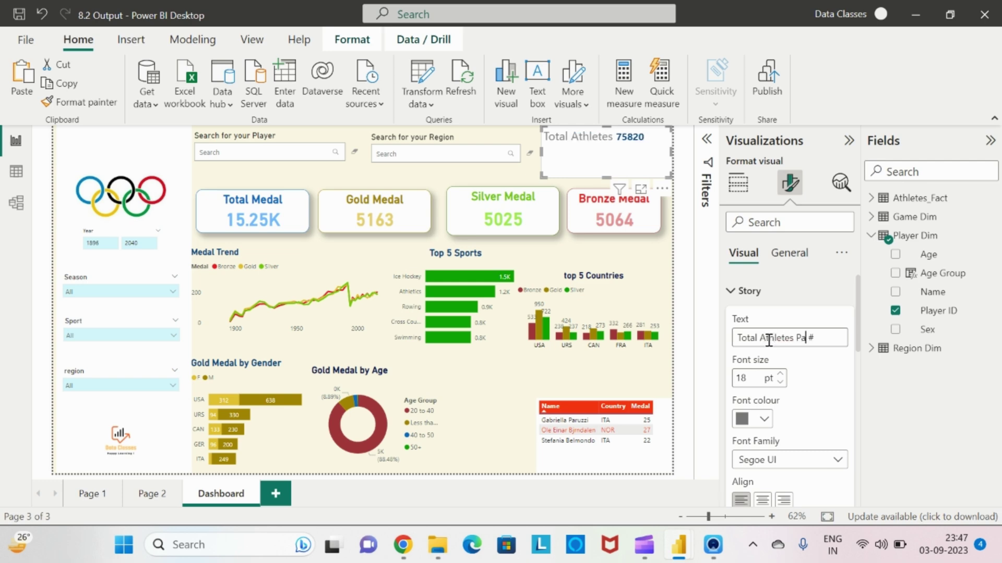
{"action": "type", "text": "ated"}
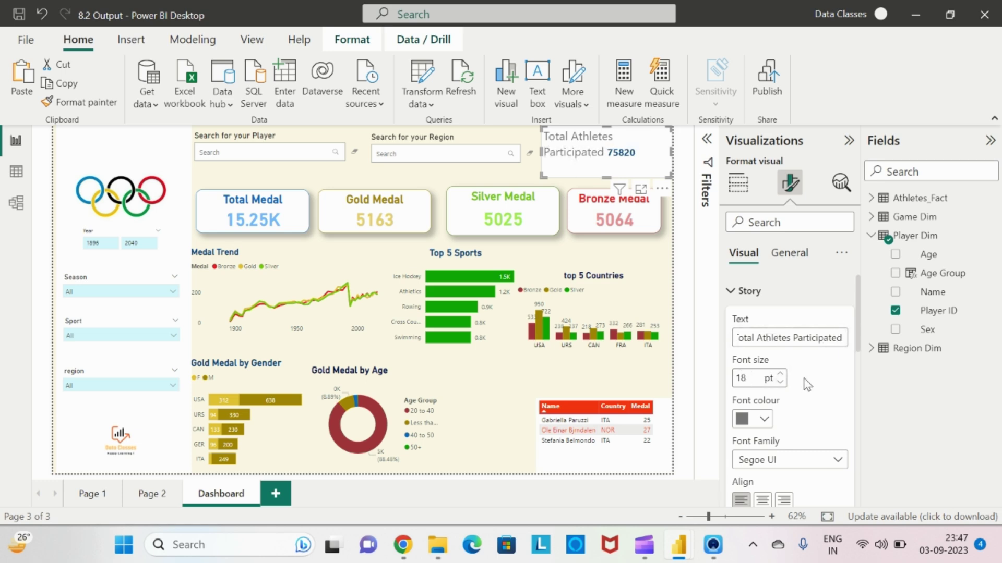
Try 14 pt for the story text's font size and settle on 10 pt.
{"action": "double_click", "coordinate": [739, 378]}
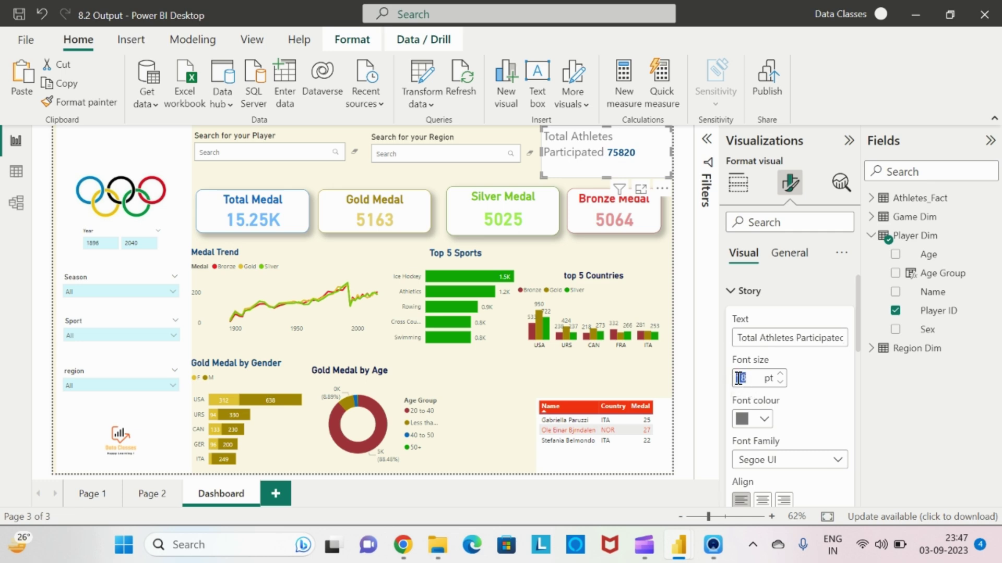
{"action": "type", "text": "14"}
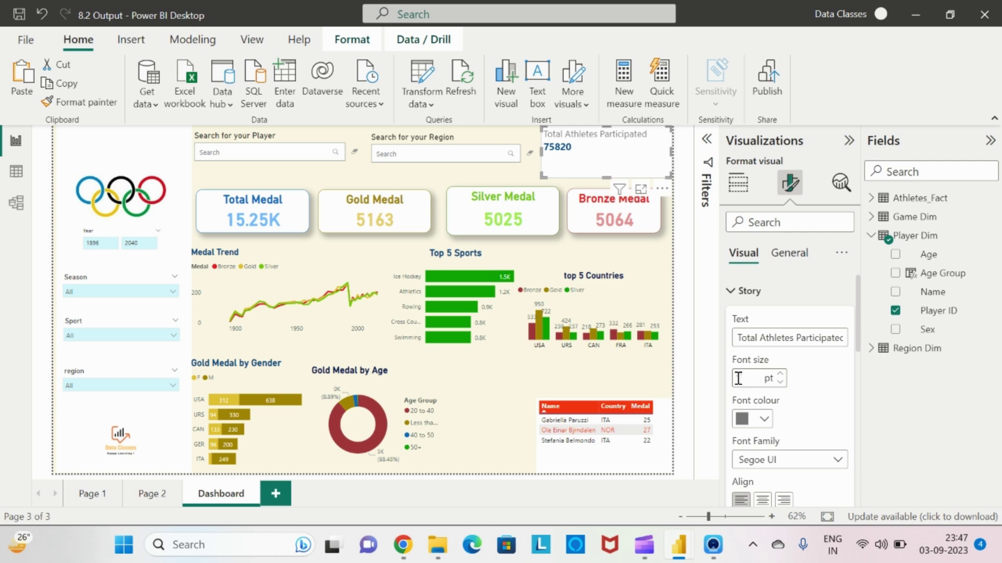
{"action": "type", "text": "10"}
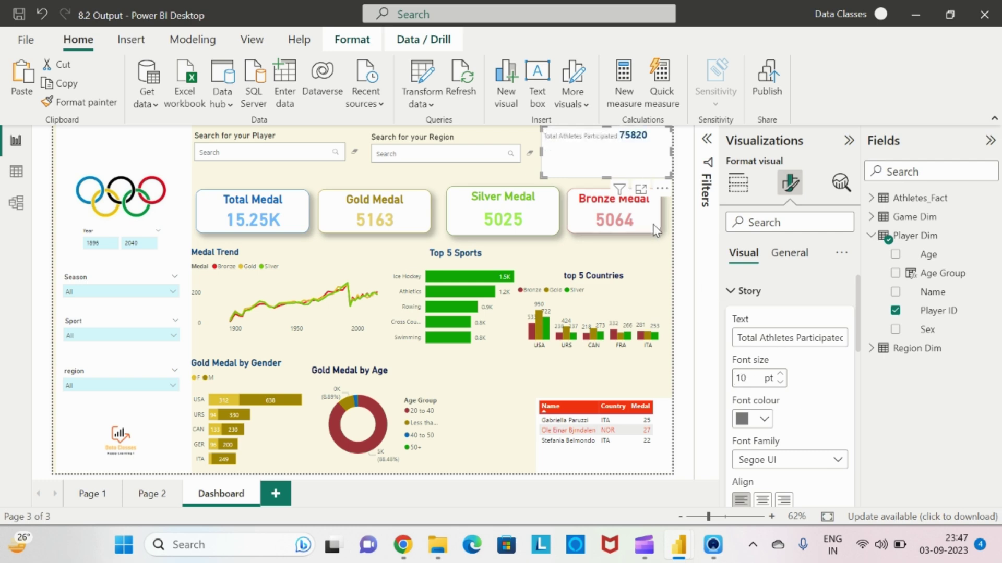
Reduce the story visual's height to fit its single line and select the # token in its story text.
{"action": "left_click_drag", "start_coordinate": [606, 178], "coordinate": [606, 134]}
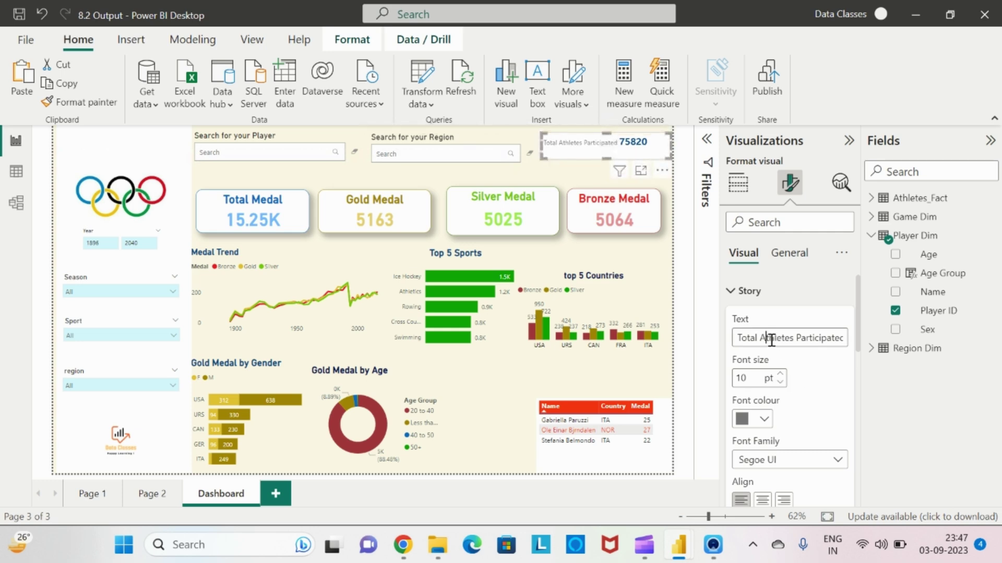
{"action": "key", "text": "End"}
{"action": "key", "text": "shift+Left"}
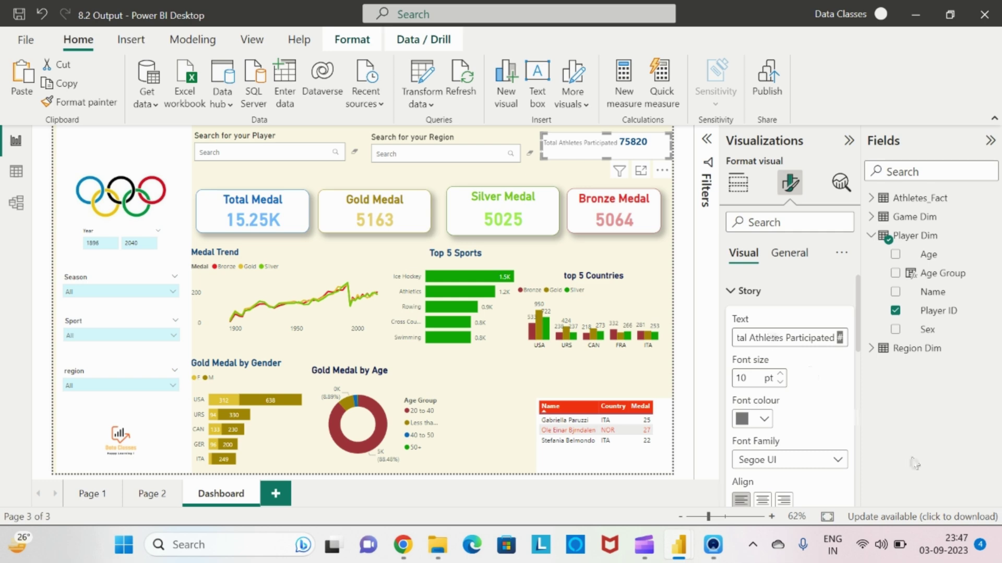
Turn off the background of the athlete count story visual and deselect it.
{"action": "left_click", "coordinate": [789, 253]}
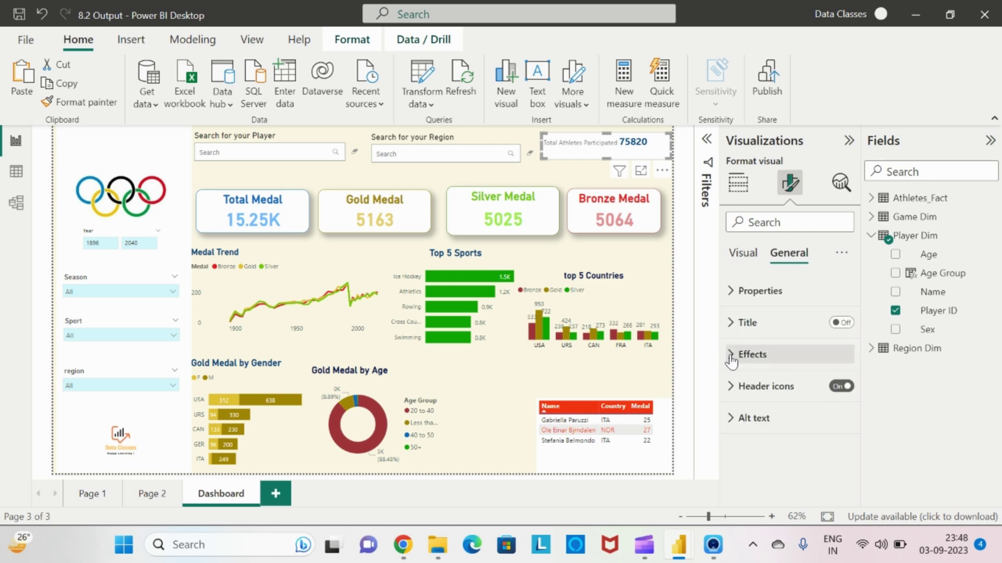
{"action": "left_click", "coordinate": [731, 356]}
{"action": "left_click", "coordinate": [833, 388]}
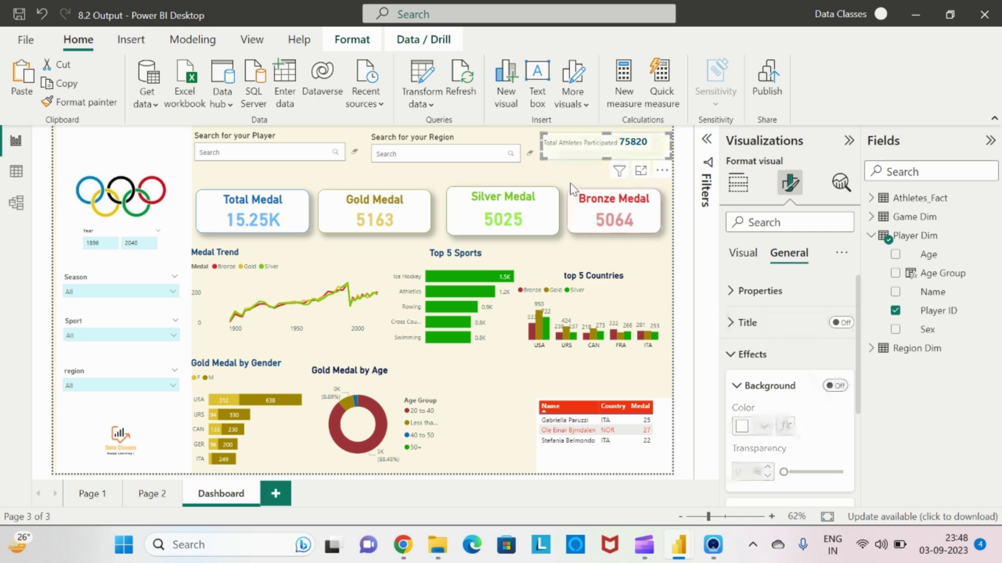
{"action": "left_click", "coordinate": [565, 177]}
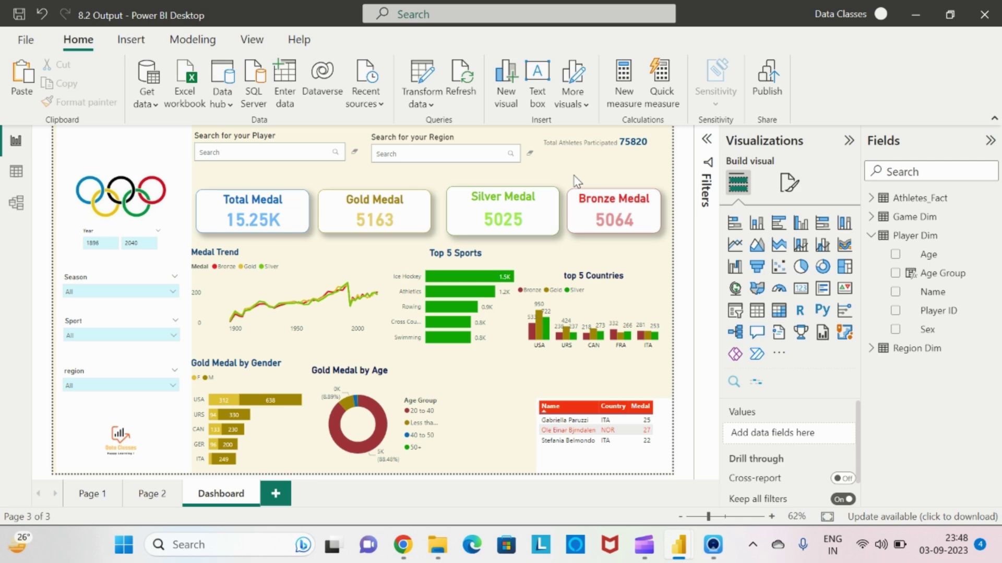
Add a second Enlighten Data Story visual and fit it as a short strip above the top 5 Countries chart.
{"action": "key", "text": "alt+Tab"}
{"action": "left_click", "coordinate": [757, 383]}
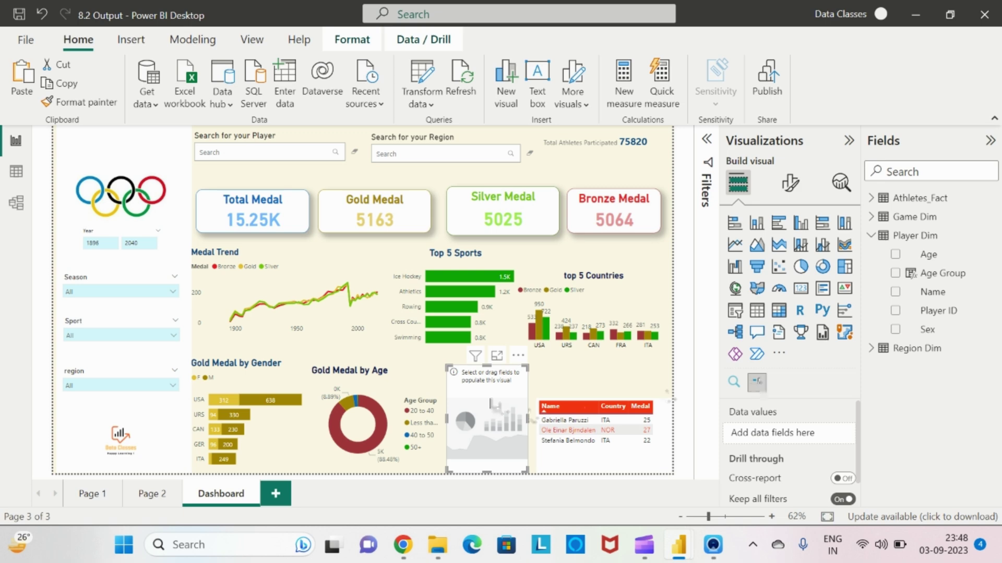
{"action": "left_click_drag", "start_coordinate": [474, 403], "coordinate": [672, 295]}
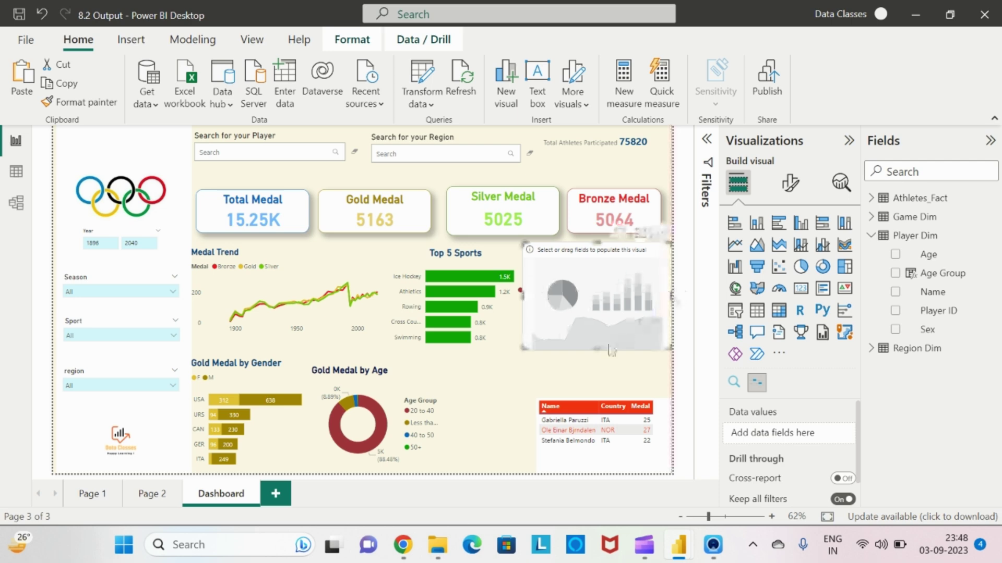
{"action": "left_click_drag", "start_coordinate": [600, 347], "coordinate": [600, 280]}
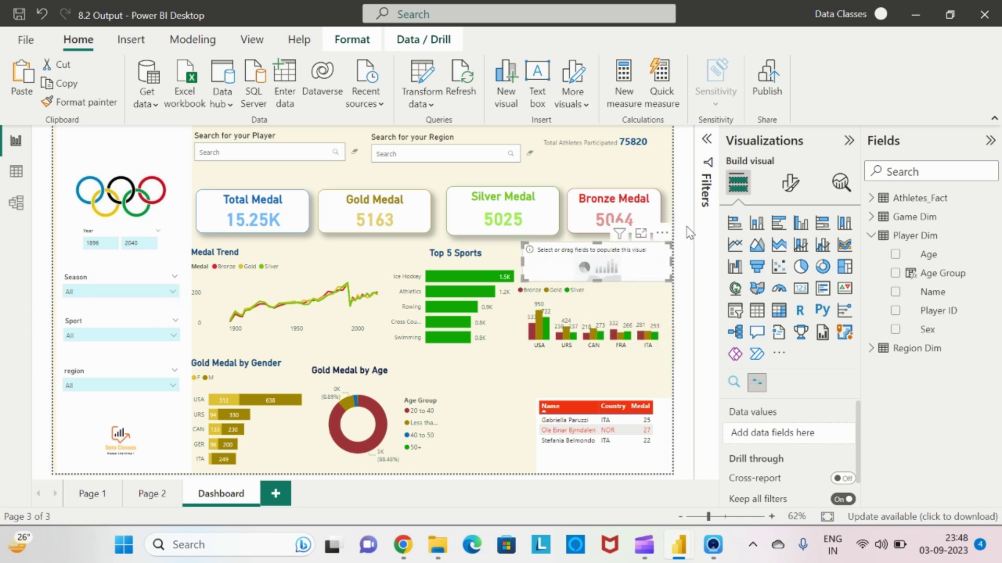
Add NOC from Region Dim as a filter on the new story visual, using Top N to show the top 1.
{"action": "left_click", "coordinate": [706, 141]}
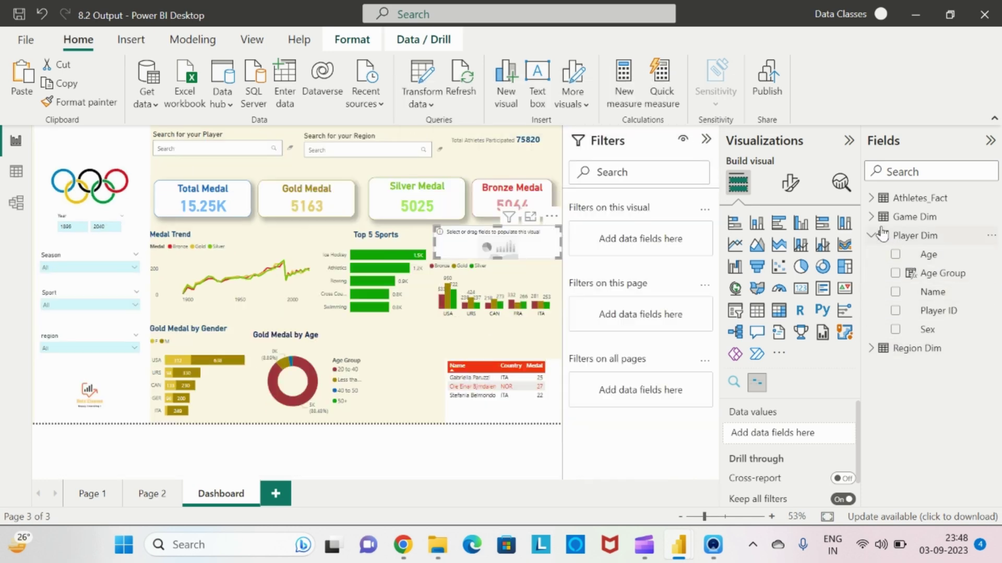
{"action": "left_click", "coordinate": [871, 235]}
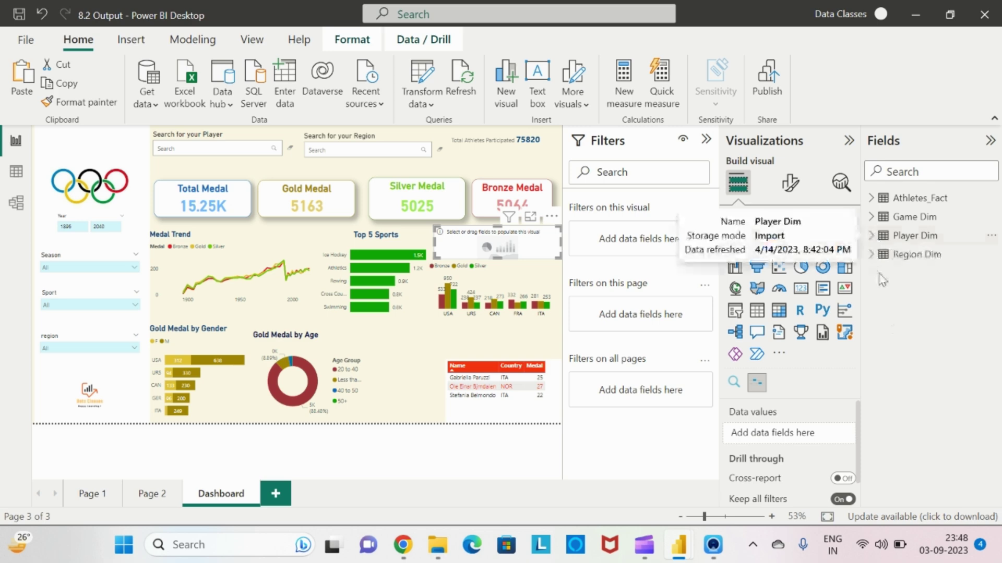
{"action": "left_click", "coordinate": [875, 256]}
{"action": "left_click_drag", "start_coordinate": [929, 329], "coordinate": [670, 241]}
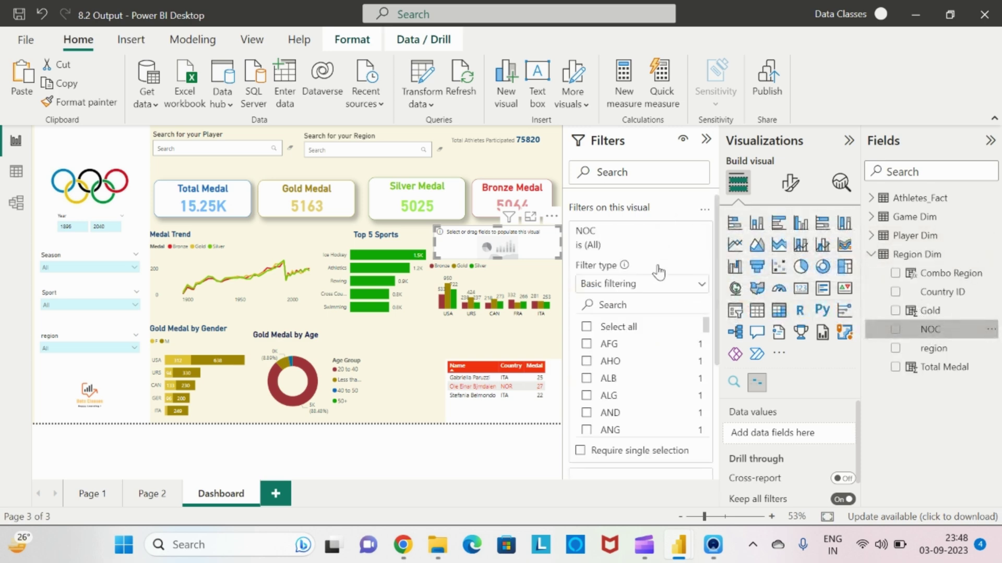
{"action": "left_click", "coordinate": [702, 285]}
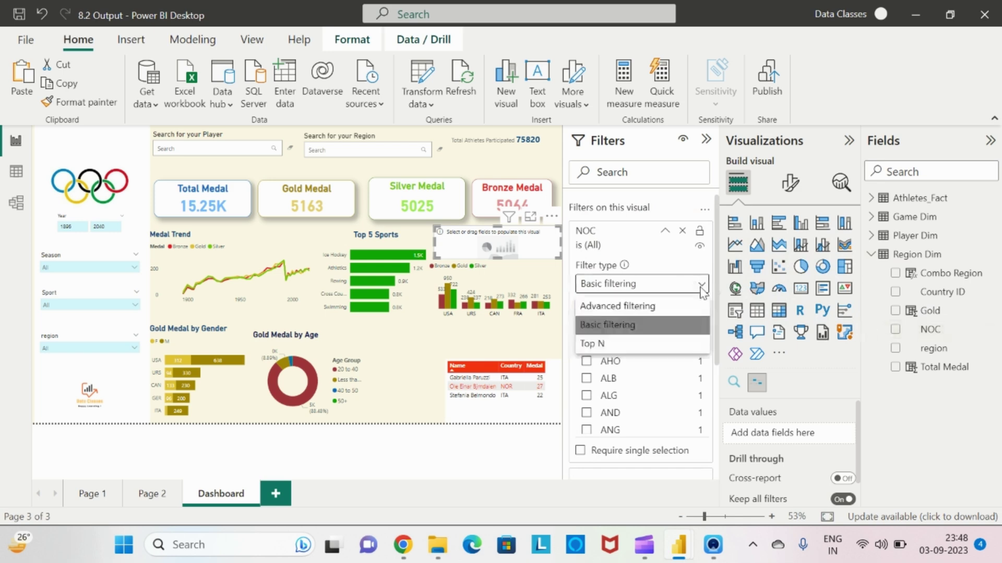
{"action": "left_click", "coordinate": [613, 344]}
{"action": "left_click", "coordinate": [666, 323]}
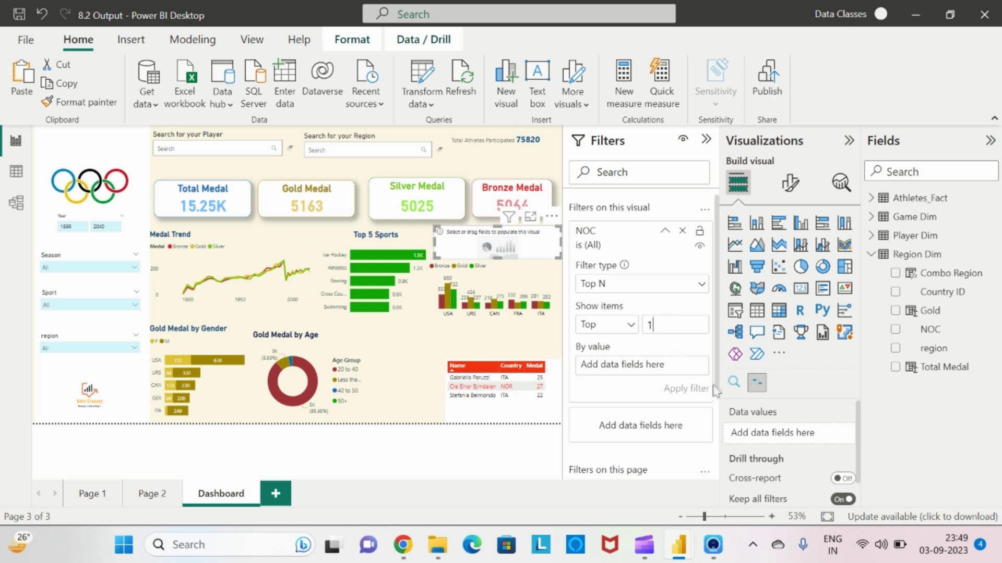
Rank the NOC filter by Total Medal Measure from Athletes_Fact and apply it.
{"action": "left_click", "coordinate": [874, 201]}
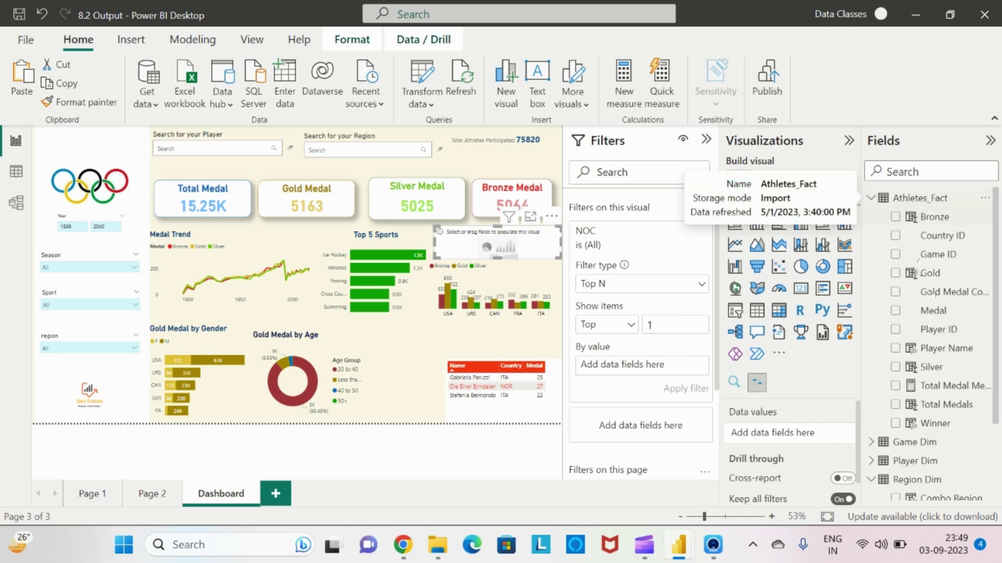
{"action": "left_click_drag", "start_coordinate": [914, 389], "coordinate": [669, 370]}
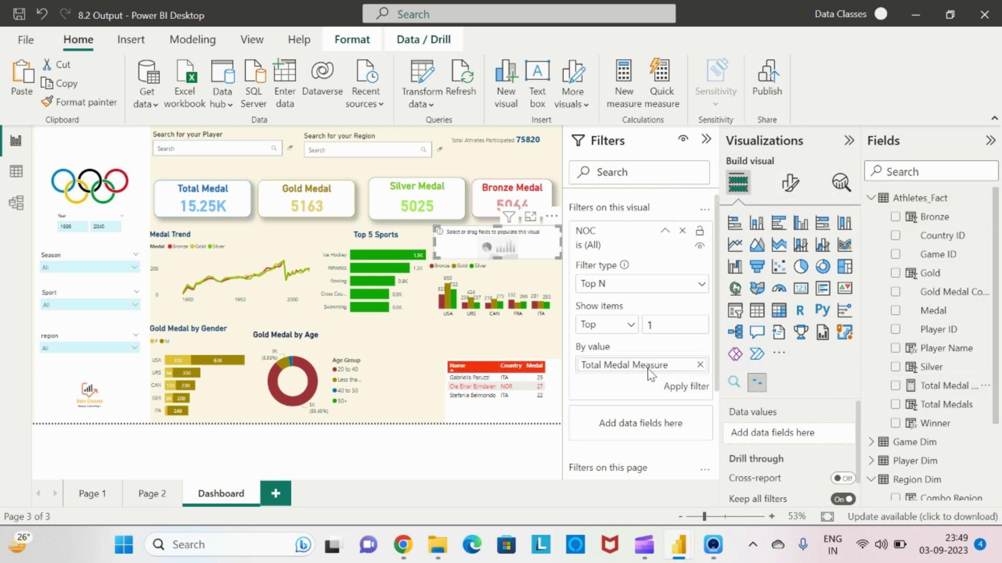
{"action": "left_click", "coordinate": [688, 389]}
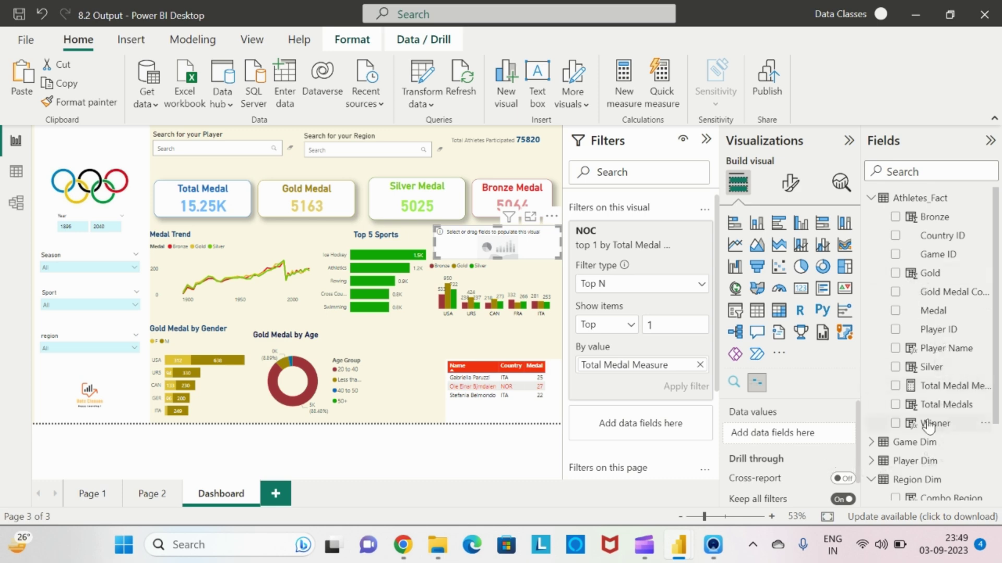
Add NOC from Region Dim and Total Medal Measure from Athletes_Fact as the new story visual's data values.
{"action": "left_click", "coordinate": [871, 198]}
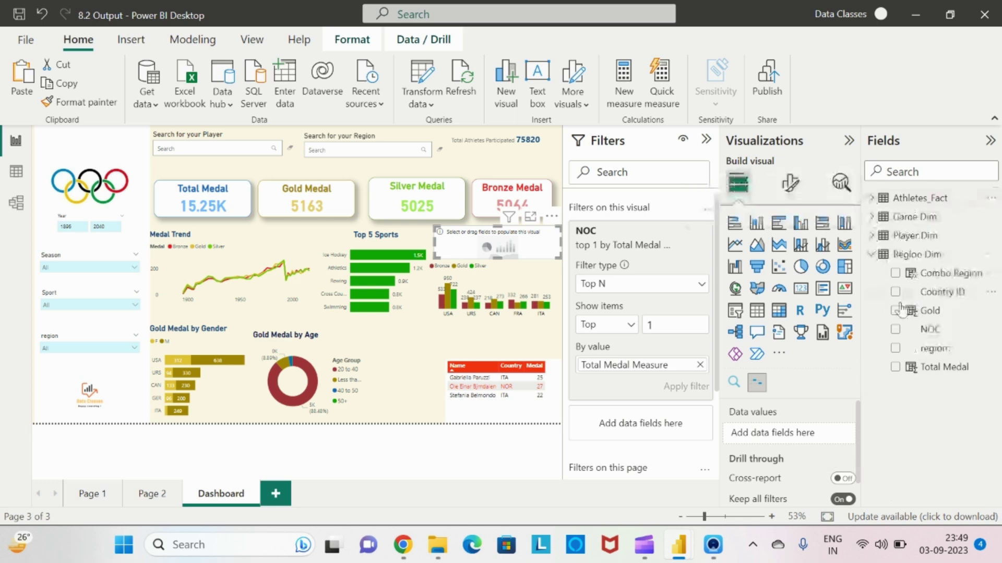
{"action": "left_click_drag", "start_coordinate": [931, 329], "coordinate": [796, 433]}
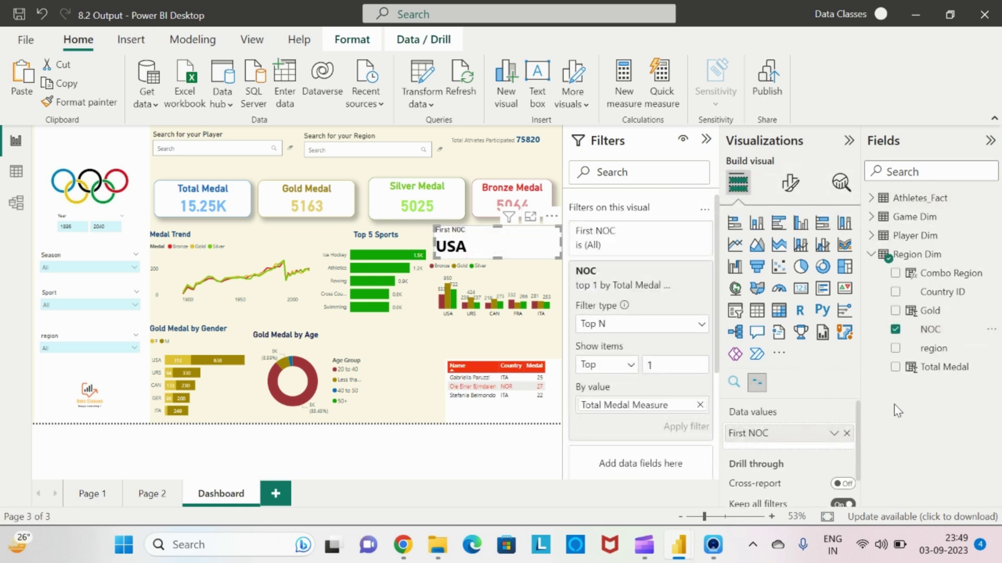
{"action": "left_click", "coordinate": [872, 198]}
{"action": "left_click_drag", "start_coordinate": [934, 386], "coordinate": [818, 448]}
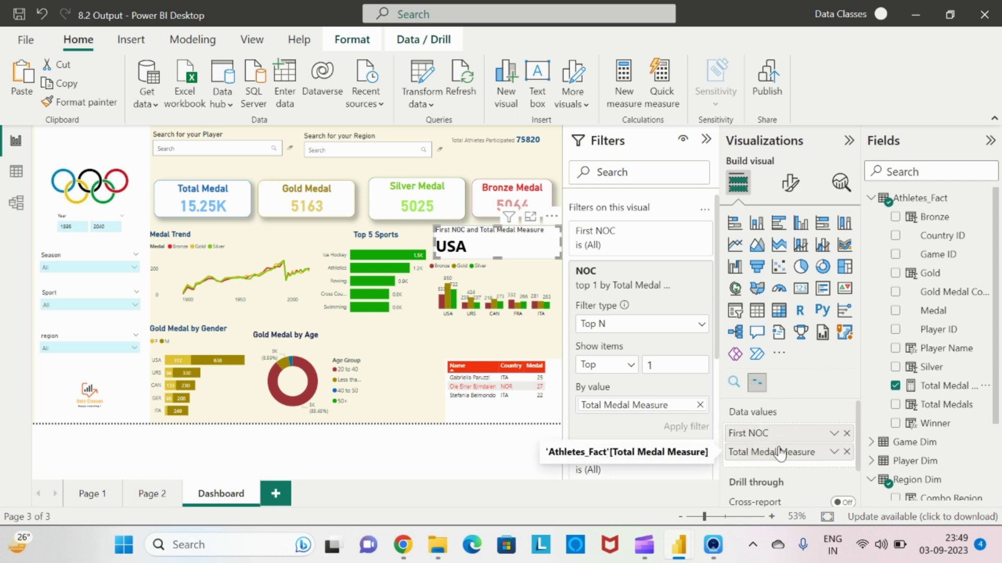
Set the font size of the country story visual's data value to 14 pt.
{"action": "left_click", "coordinate": [792, 192]}
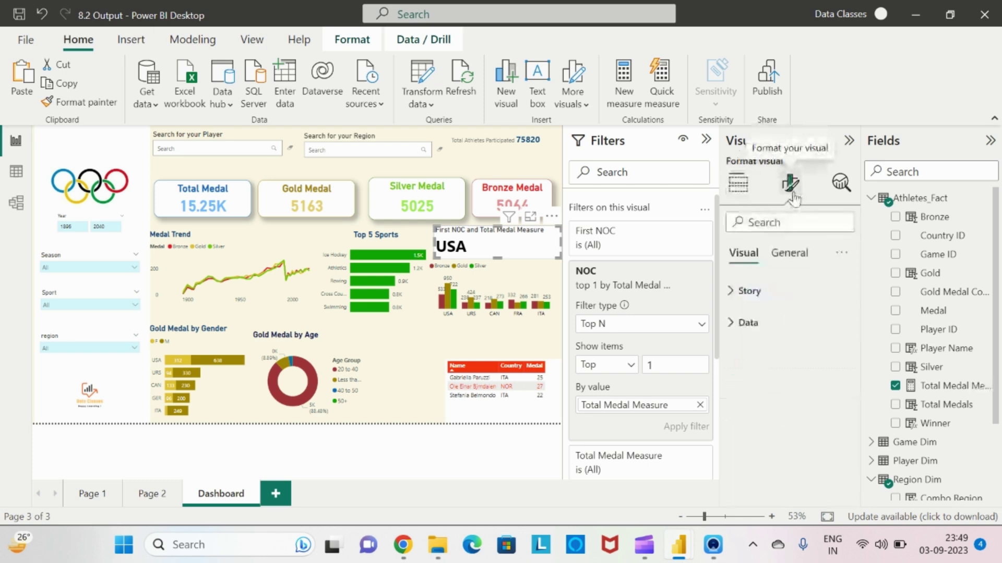
{"action": "left_click", "coordinate": [730, 323]}
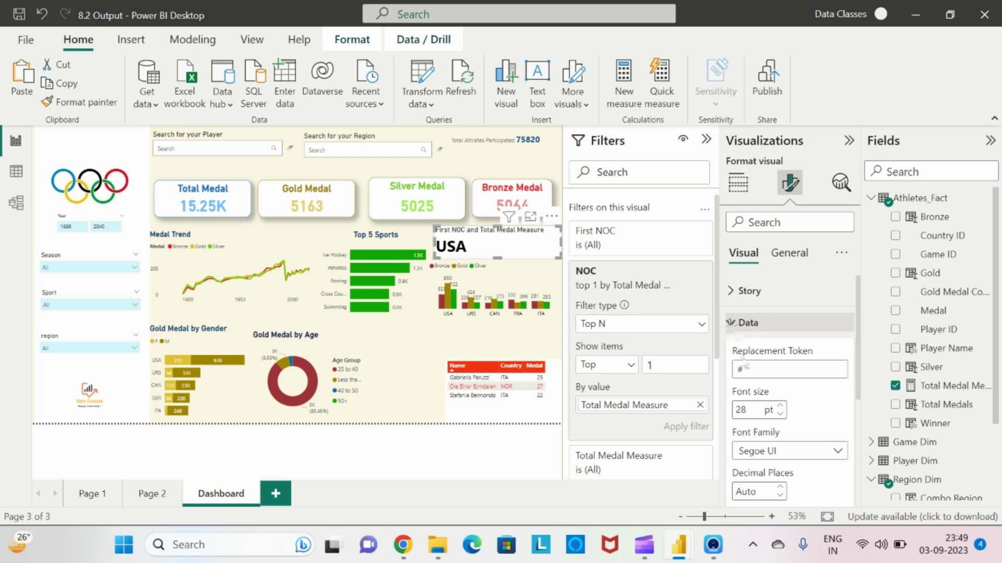
{"action": "double_click", "coordinate": [751, 410]}
{"action": "type", "text": "14"}
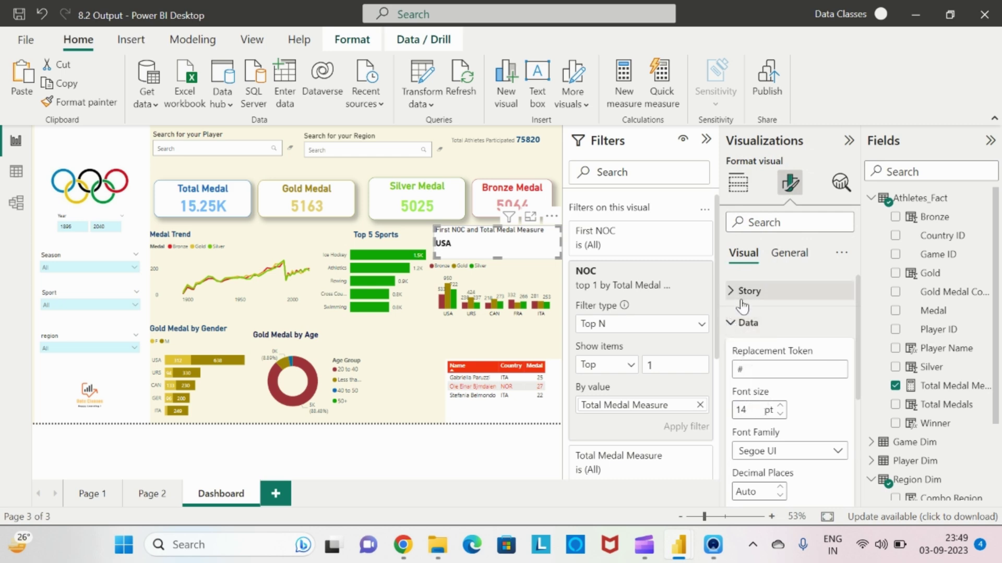
Turn off the country story visual's title and open its Story settings.
{"action": "left_click", "coordinate": [792, 256]}
{"action": "left_click", "coordinate": [841, 323]}
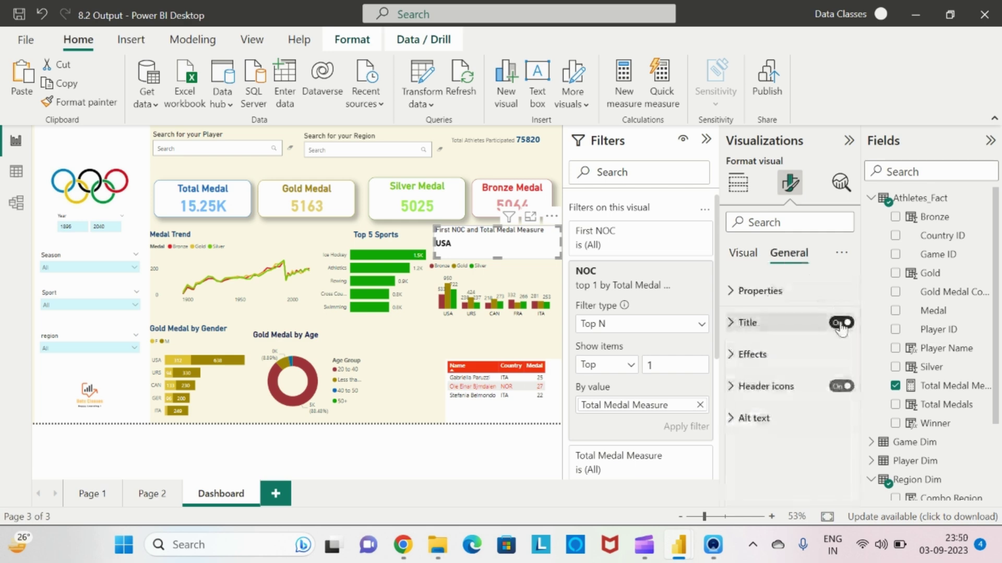
{"action": "left_click", "coordinate": [743, 253]}
{"action": "left_click", "coordinate": [730, 294]}
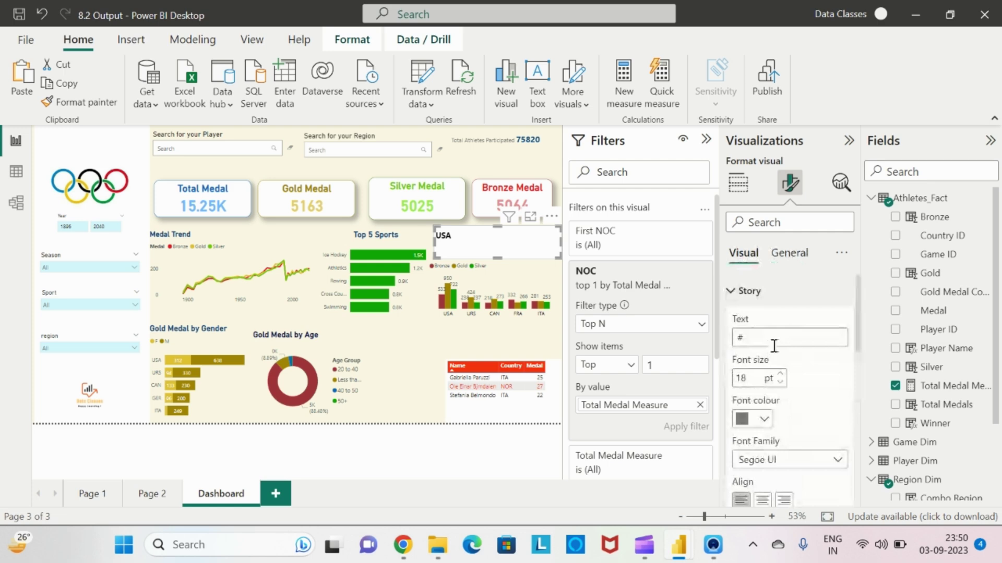
Write the country story visual's text as "# is the Leader in Medal Tally with # Medals".
{"action": "left_click", "coordinate": [772, 339]}
{"action": "key", "text": "alt+Tab"}
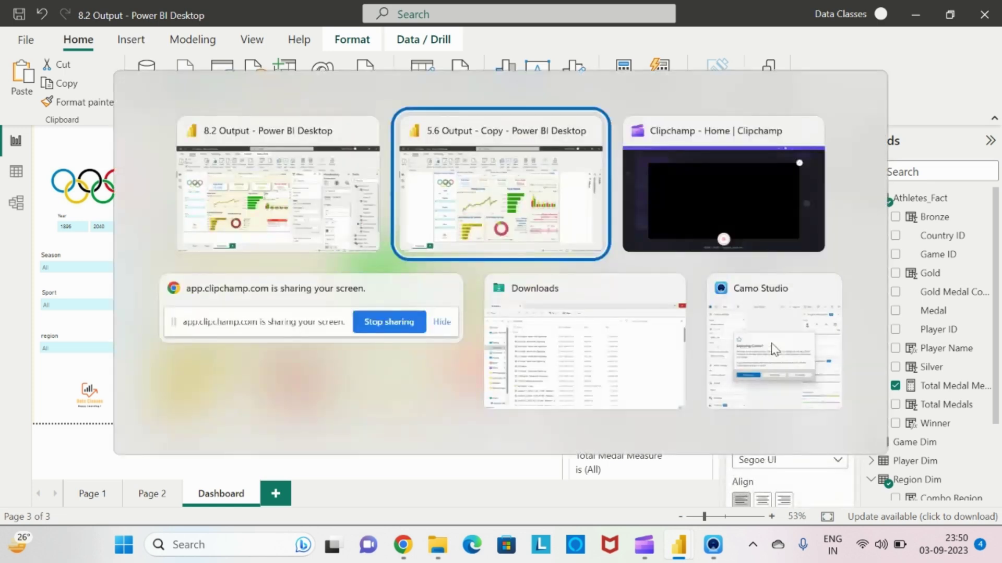
{"action": "key", "text": "alt+Tab"}
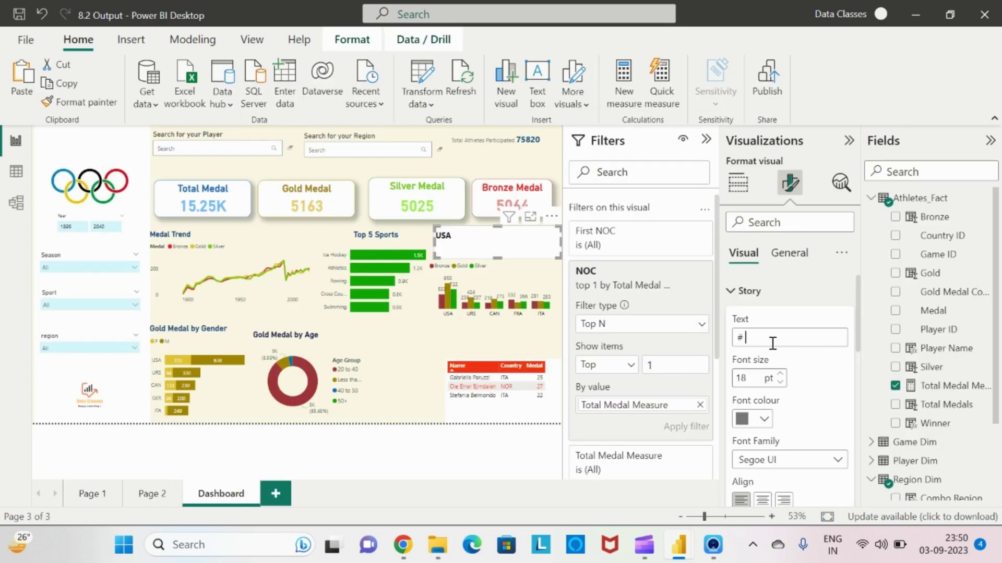
{"action": "type", "text": "is the"}
{"action": "type", "text": " leader"}
{"action": "type", "text": " in "}
{"action": "type", "text": "Medal"}
{"action": "type", "text": " Tally"}
{"action": "type", "text": " with"}
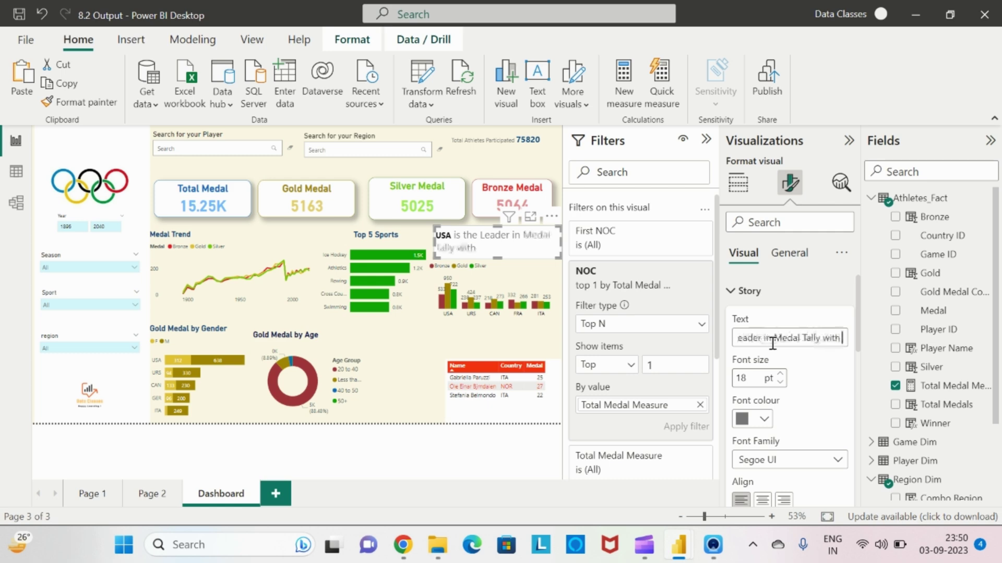
{"action": "type", "text": " #"}
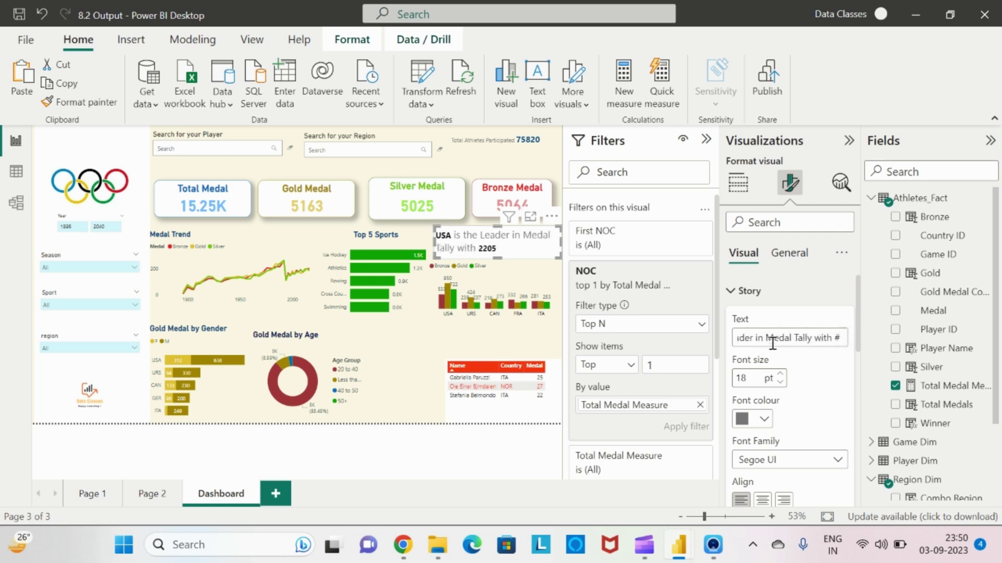
{"action": "type", "text": " Medals"}
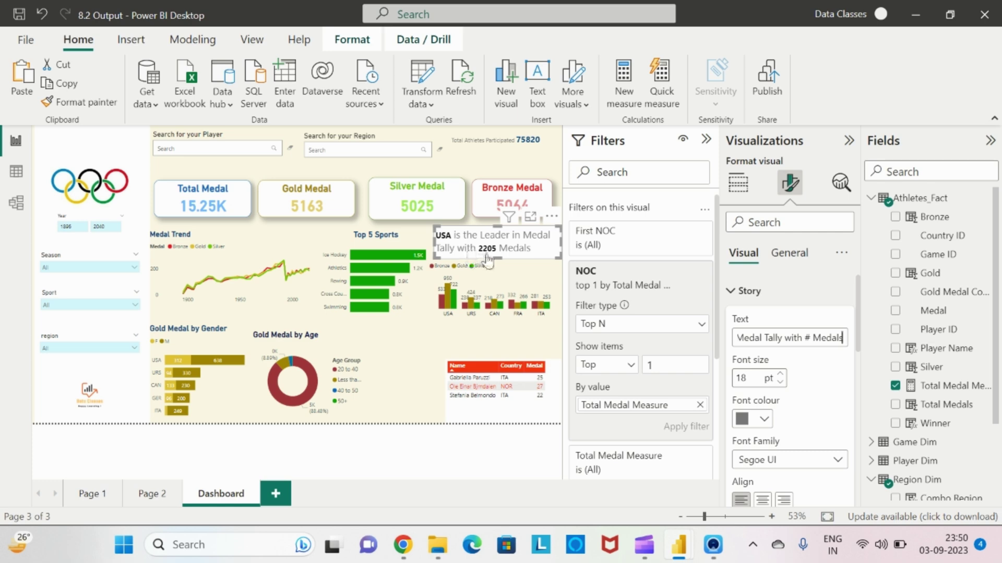
Set the country story text's font size to 12 pt and narrow the visual slightly from its left edge.
{"action": "double_click", "coordinate": [749, 381]}
{"action": "type", "text": "12"}
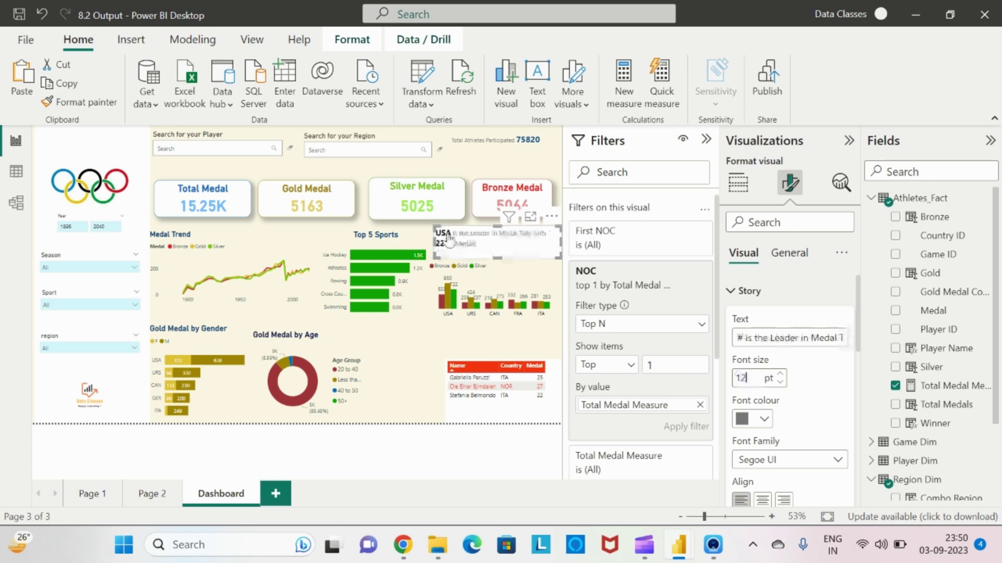
{"action": "left_click_drag", "start_coordinate": [434, 243], "coordinate": [439, 247]}
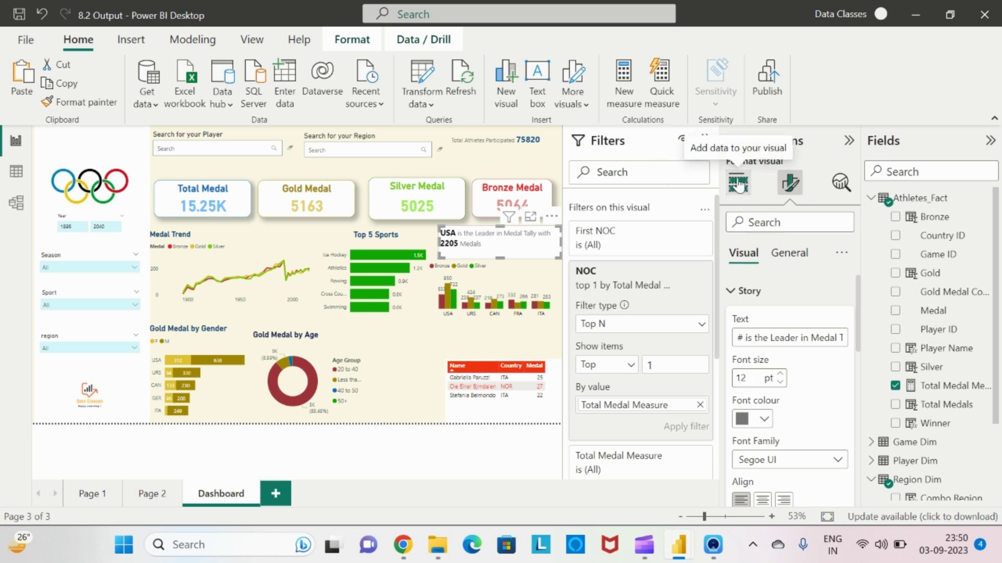
Turn off the country story visual's background and deselect the visual.
{"action": "left_click", "coordinate": [787, 253]}
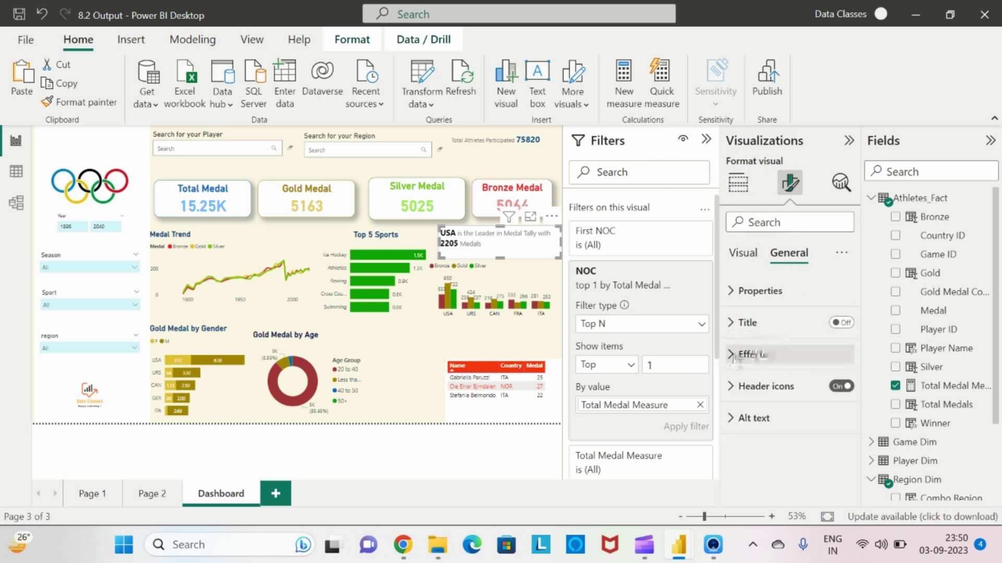
{"action": "left_click", "coordinate": [733, 357]}
{"action": "left_click", "coordinate": [835, 386]}
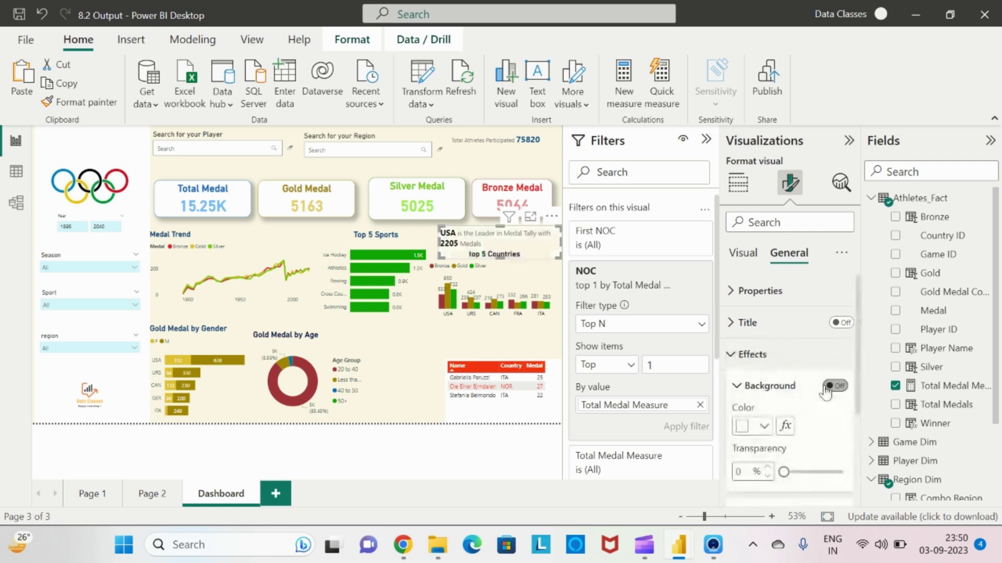
{"action": "left_click", "coordinate": [447, 449]}
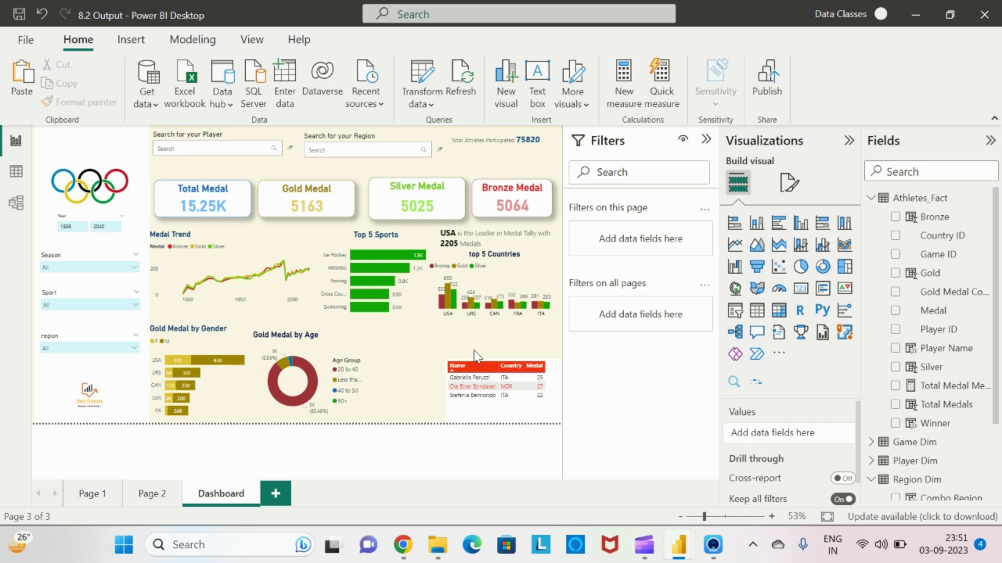
Insert another Enlighten Data Story visual and resize it into a wide, short strip just above the athlete medal table.
{"action": "left_click", "coordinate": [757, 383]}
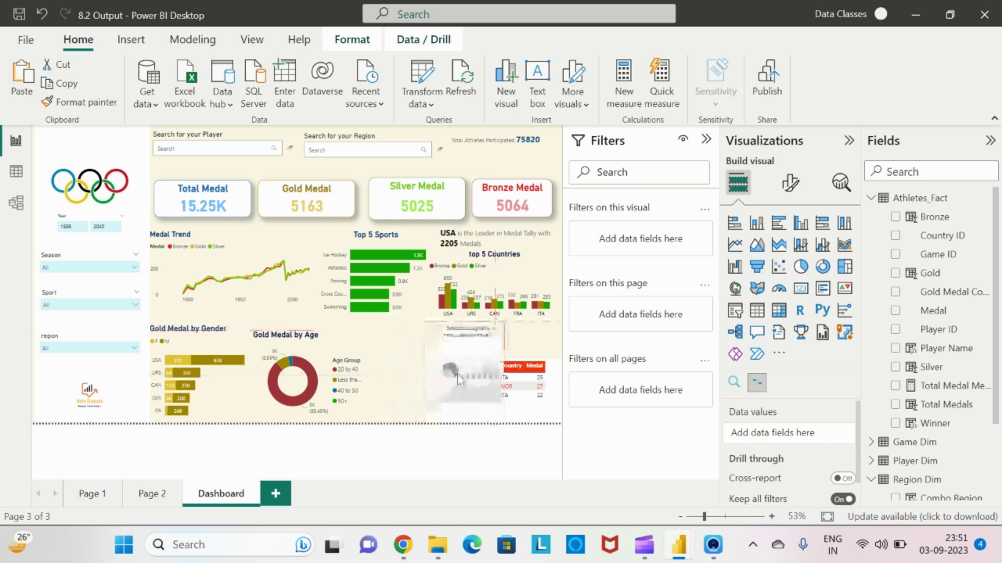
{"action": "left_click_drag", "start_coordinate": [504, 369], "coordinate": [560, 370]}
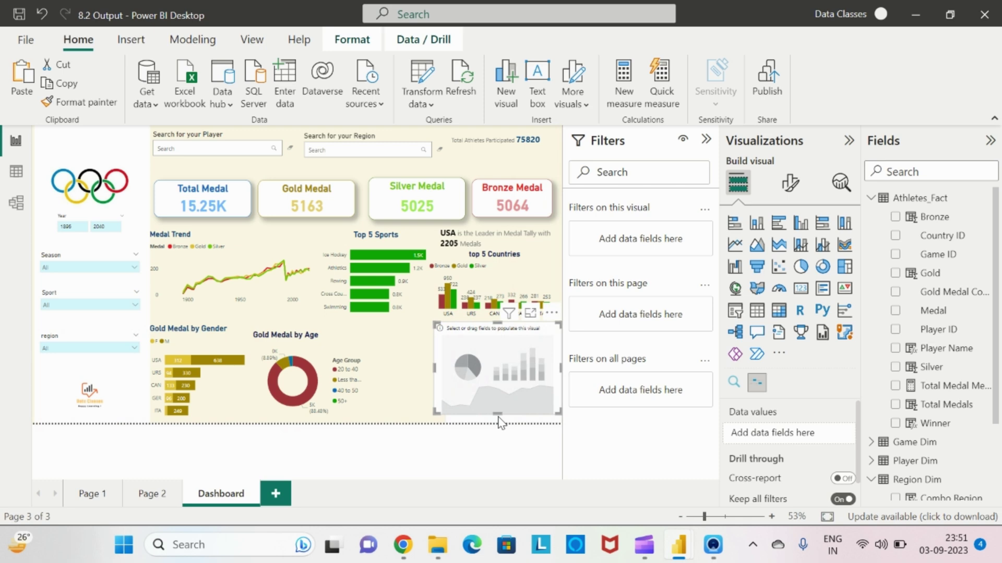
{"action": "left_click_drag", "start_coordinate": [497, 414], "coordinate": [490, 358]}
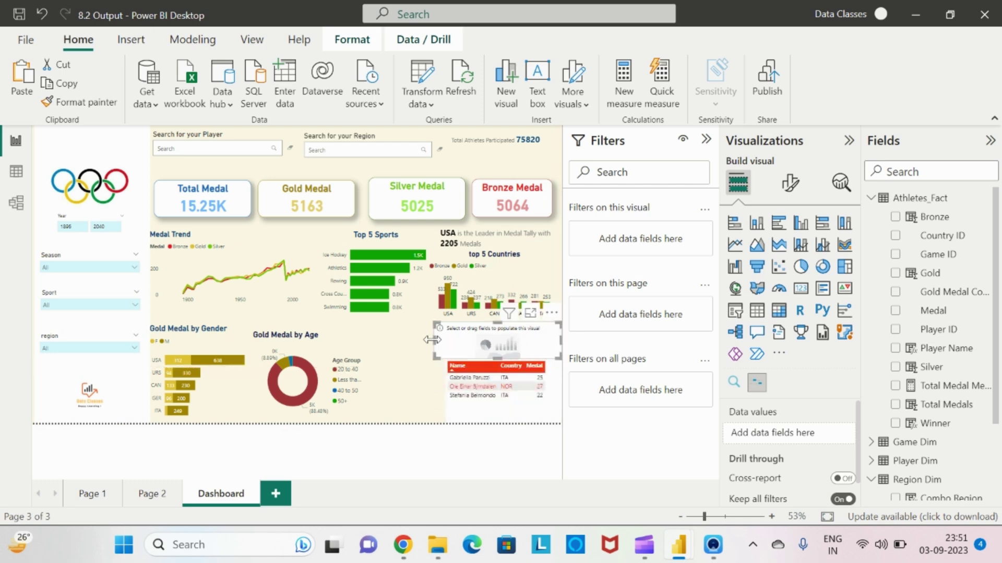
{"action": "left_click_drag", "start_coordinate": [431, 339], "coordinate": [411, 340]}
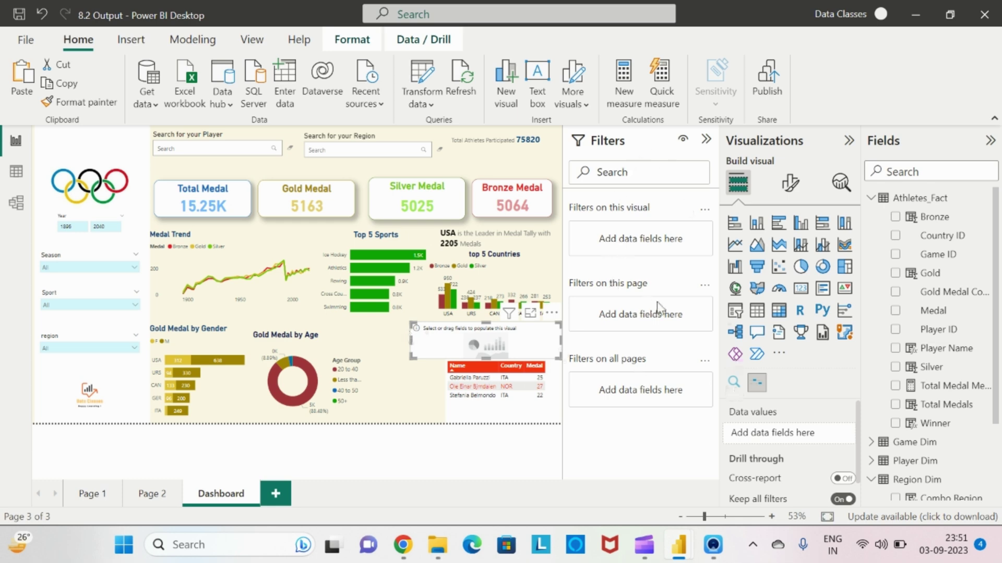
Filter the new story visual by Name from Player Dim, using a Top N filter that shows the top 1 item.
{"action": "left_click", "coordinate": [870, 200]}
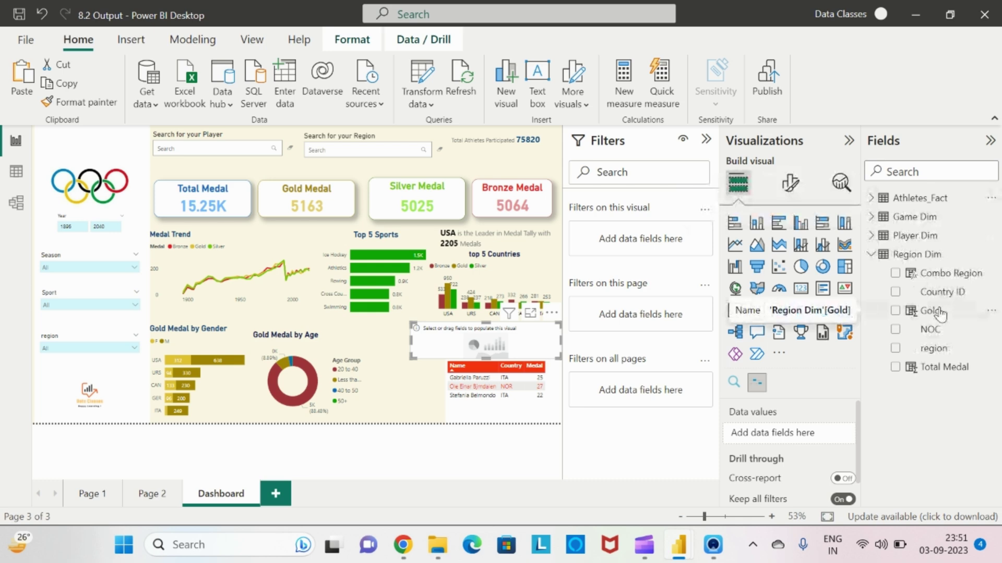
{"action": "left_click", "coordinate": [879, 239]}
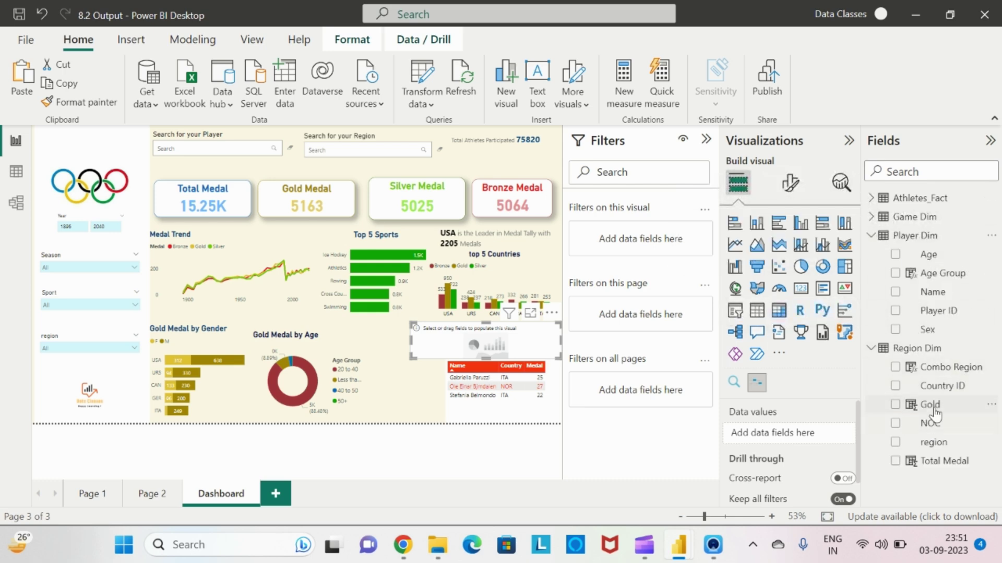
{"action": "left_click_drag", "start_coordinate": [932, 293], "coordinate": [642, 238]}
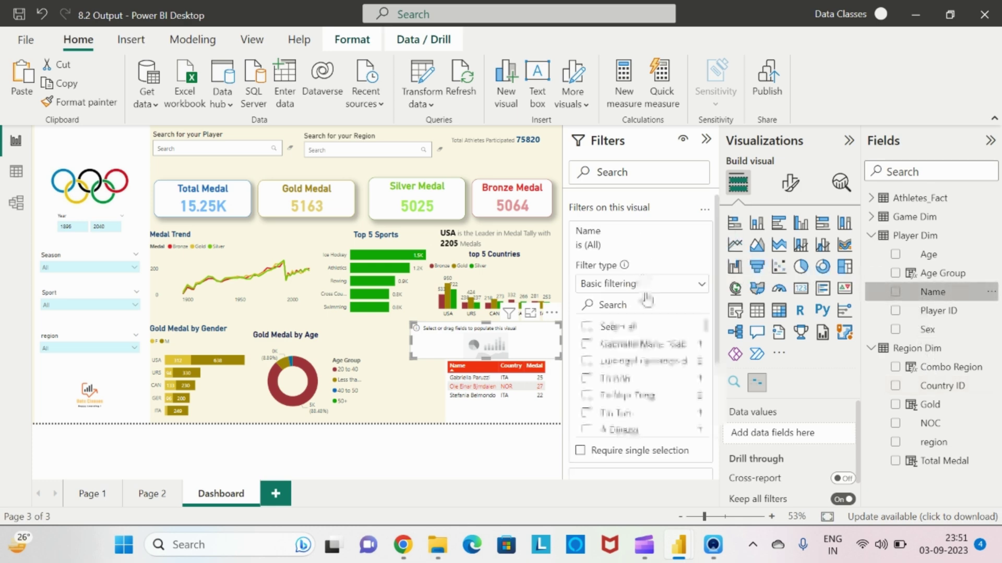
{"action": "left_click", "coordinate": [701, 287]}
{"action": "left_click", "coordinate": [619, 344]}
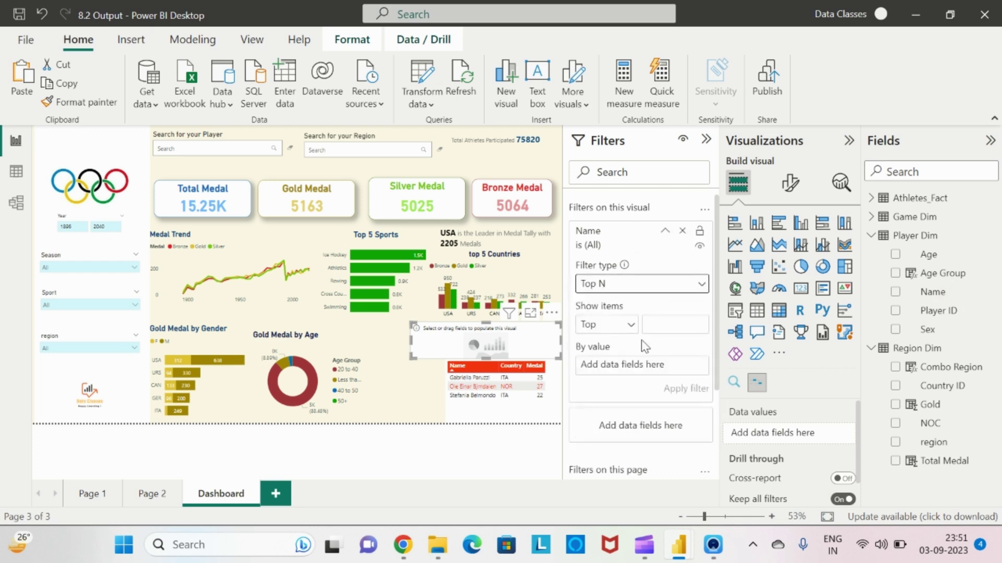
{"action": "left_click", "coordinate": [674, 324]}
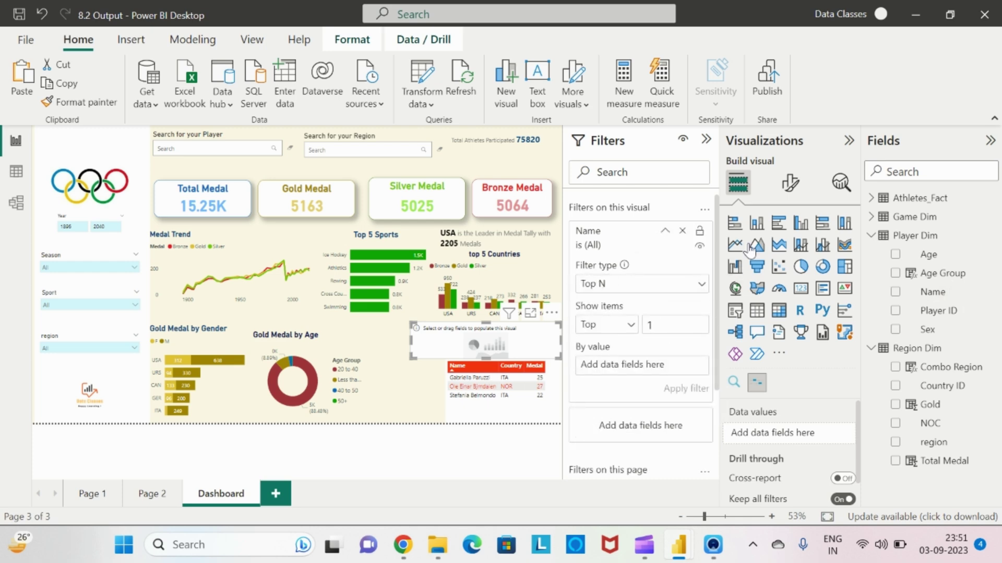
Rank the Name filter by Total Medal Measure from Athletes_Fact and apply it.
{"action": "left_click", "coordinate": [871, 199]}
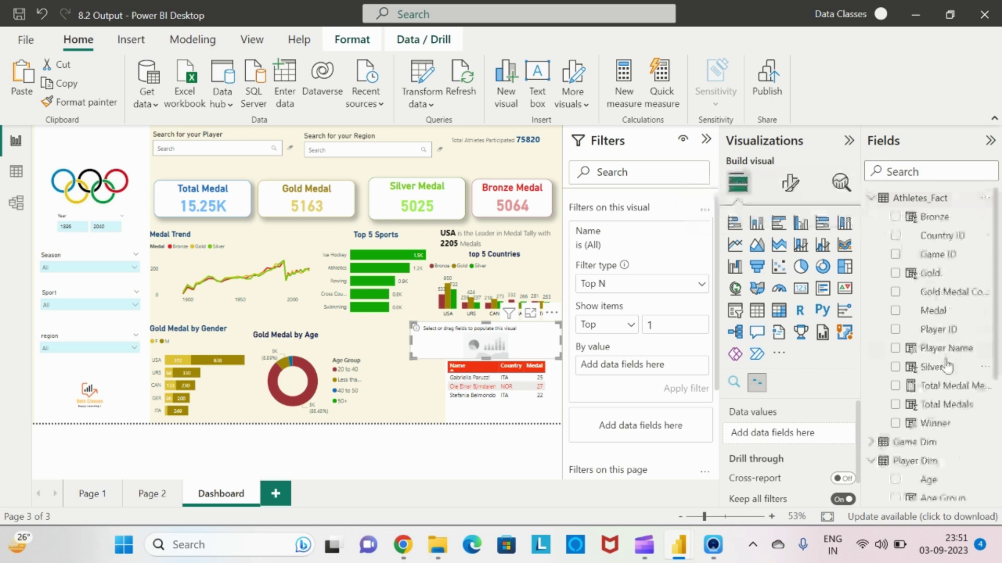
{"action": "left_click_drag", "start_coordinate": [947, 386], "coordinate": [668, 367]}
{"action": "left_click", "coordinate": [678, 388]}
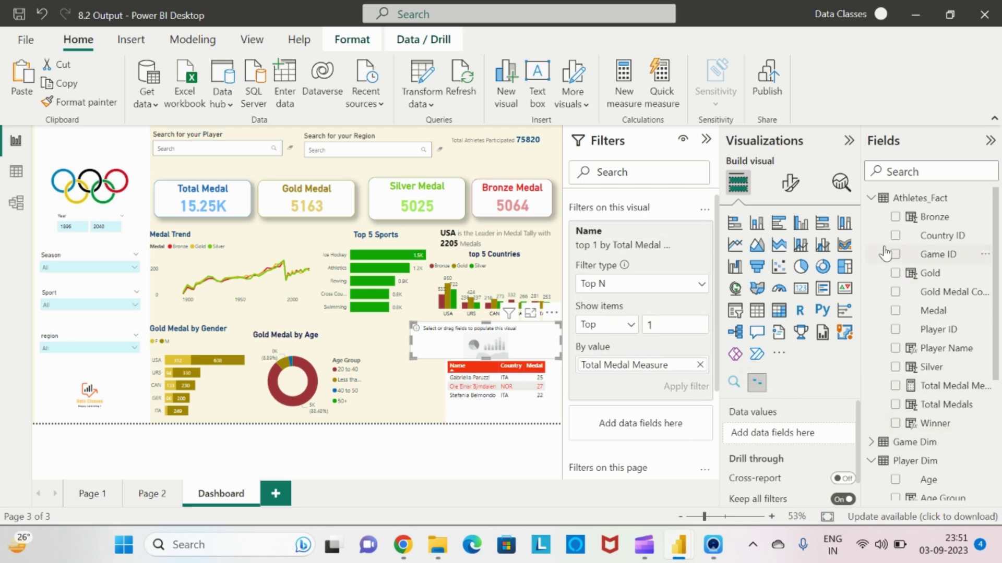
Add Name from Player Dim and NOC from Region Dim as the athlete story visual's data values.
{"action": "left_click", "coordinate": [871, 198]}
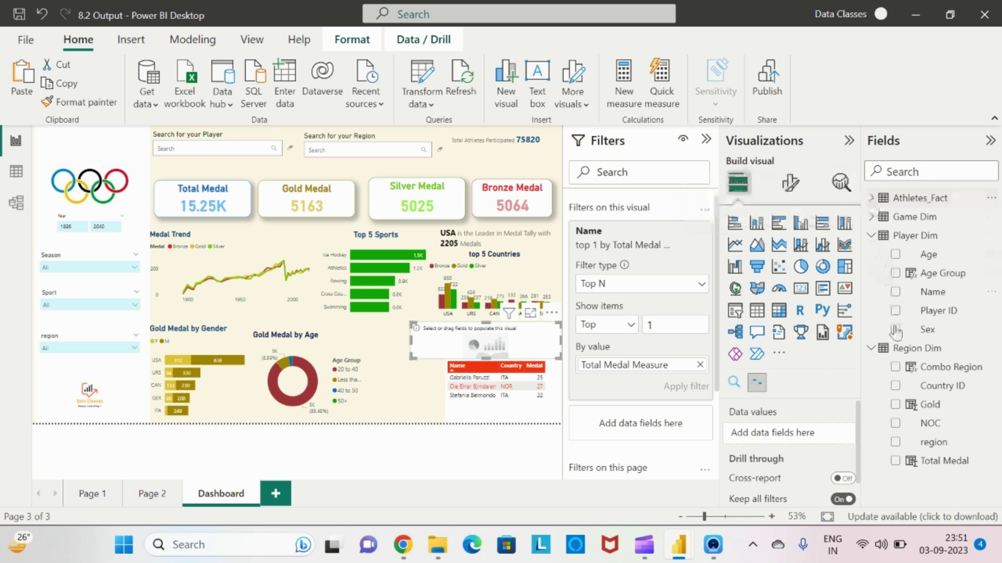
{"action": "left_click", "coordinate": [871, 348]}
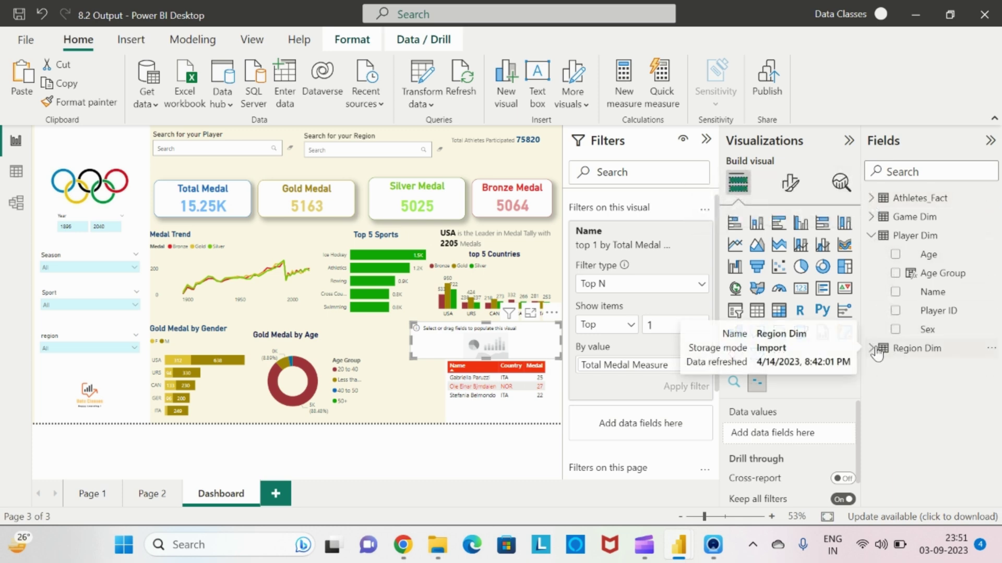
{"action": "left_click_drag", "start_coordinate": [933, 291], "coordinate": [806, 431]}
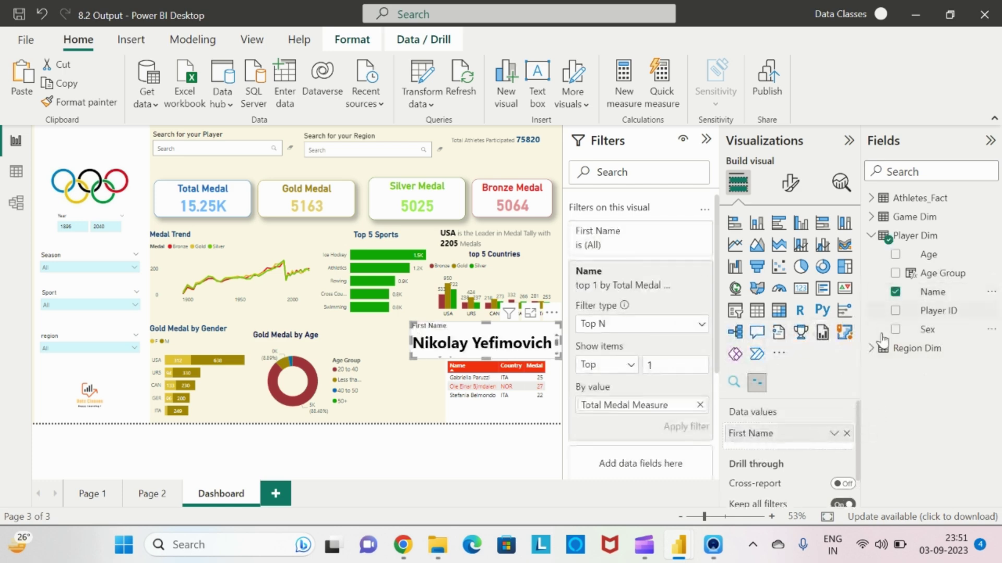
{"action": "left_click", "coordinate": [872, 348]}
{"action": "left_click_drag", "start_coordinate": [933, 429], "coordinate": [812, 444]}
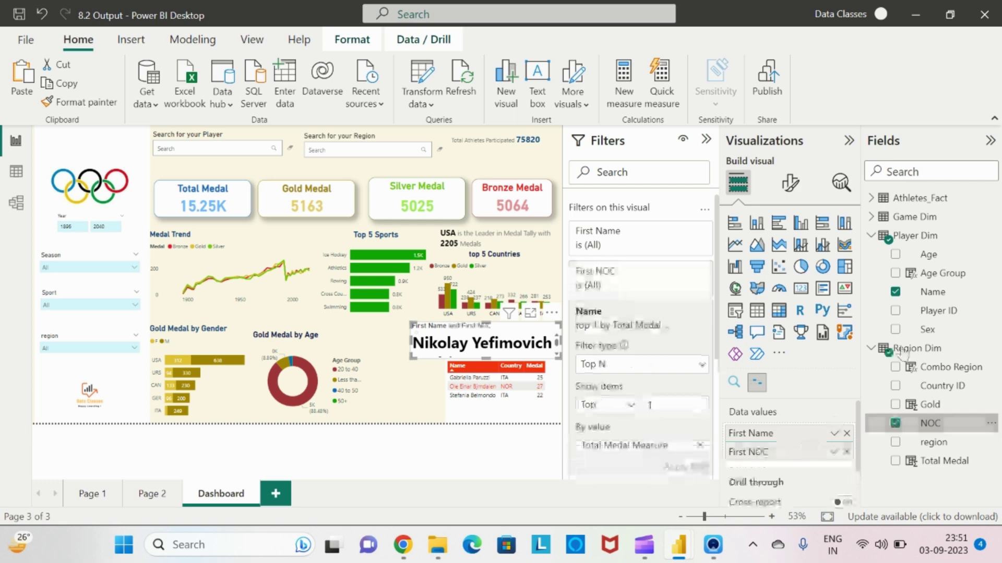
Add Sport from Game Dim and Total Medal Measure from Athletes_Fact to the athlete story visual's data values.
{"action": "left_click", "coordinate": [871, 216]}
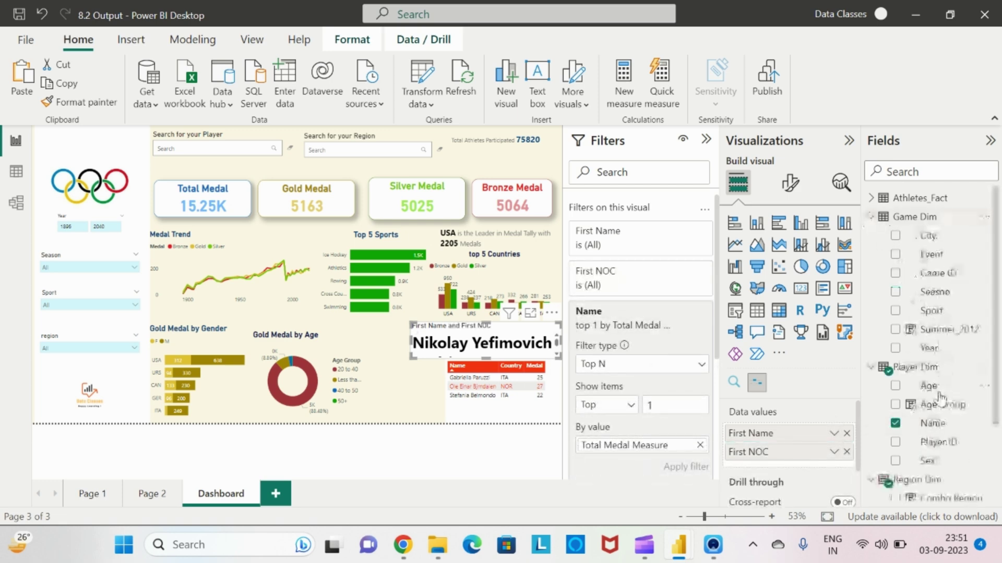
{"action": "left_click_drag", "start_coordinate": [931, 310], "coordinate": [806, 468]}
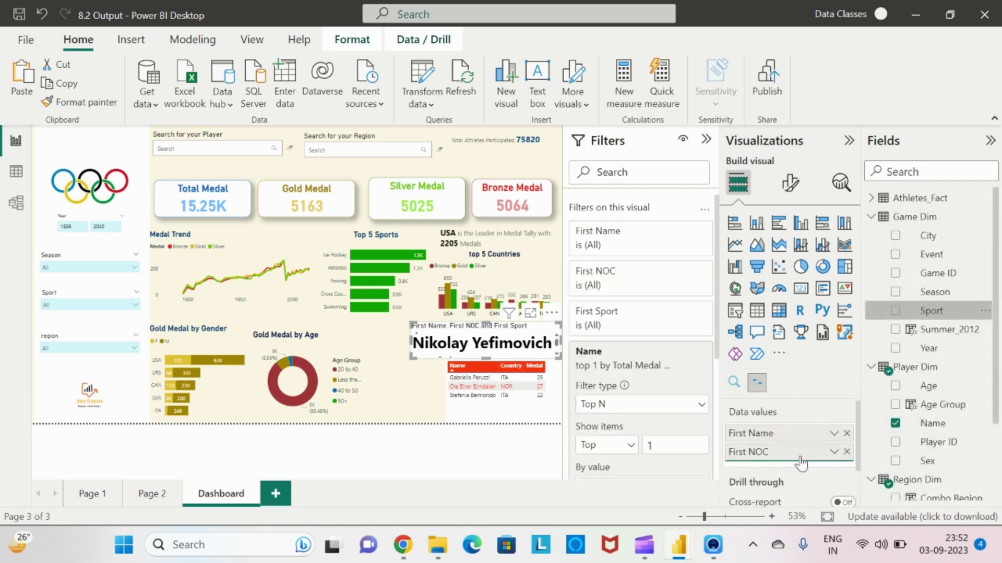
{"action": "left_click", "coordinate": [871, 198]}
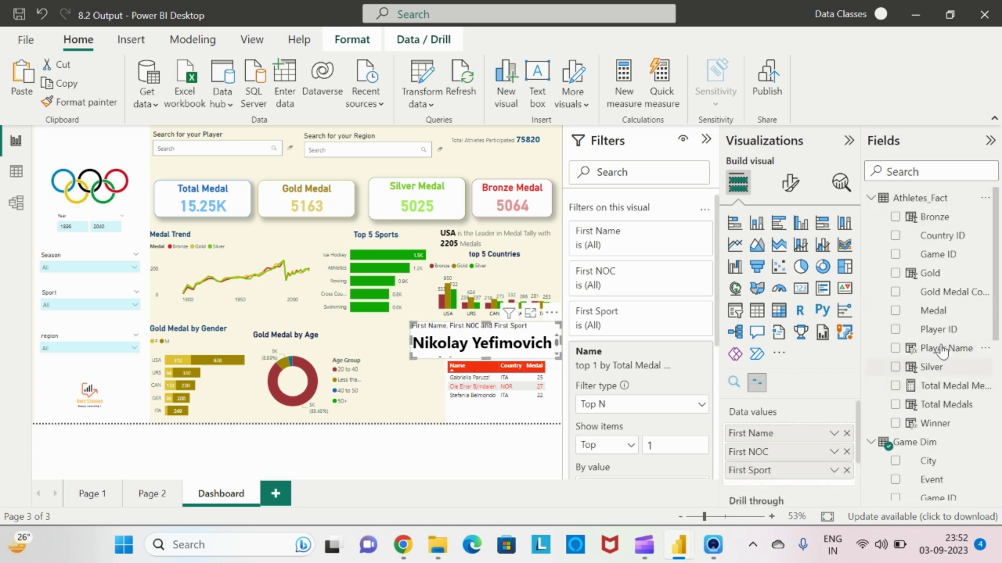
{"action": "left_click_drag", "start_coordinate": [939, 386], "coordinate": [789, 468]}
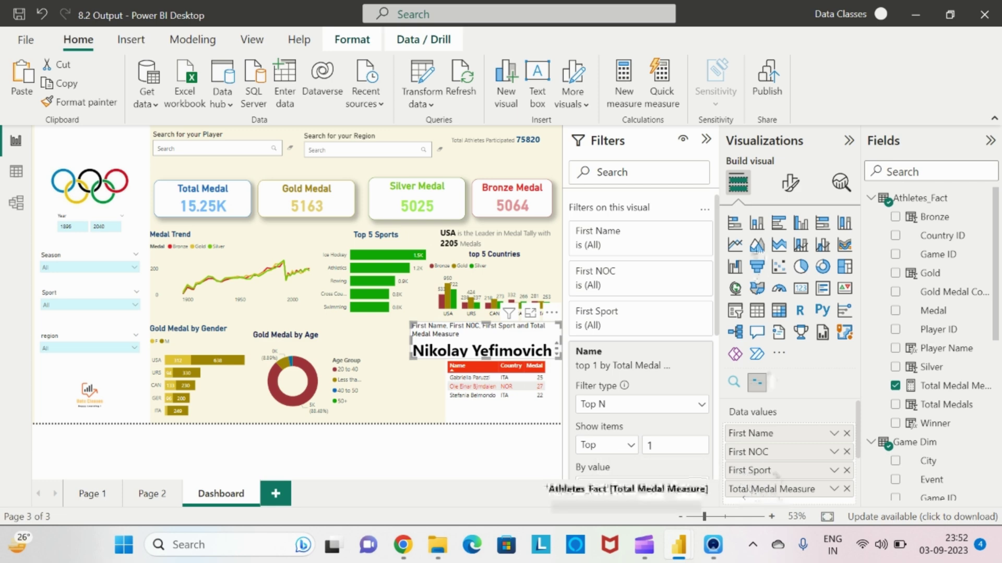
Turn off the athlete story visual's title.
{"action": "left_click", "coordinate": [786, 192]}
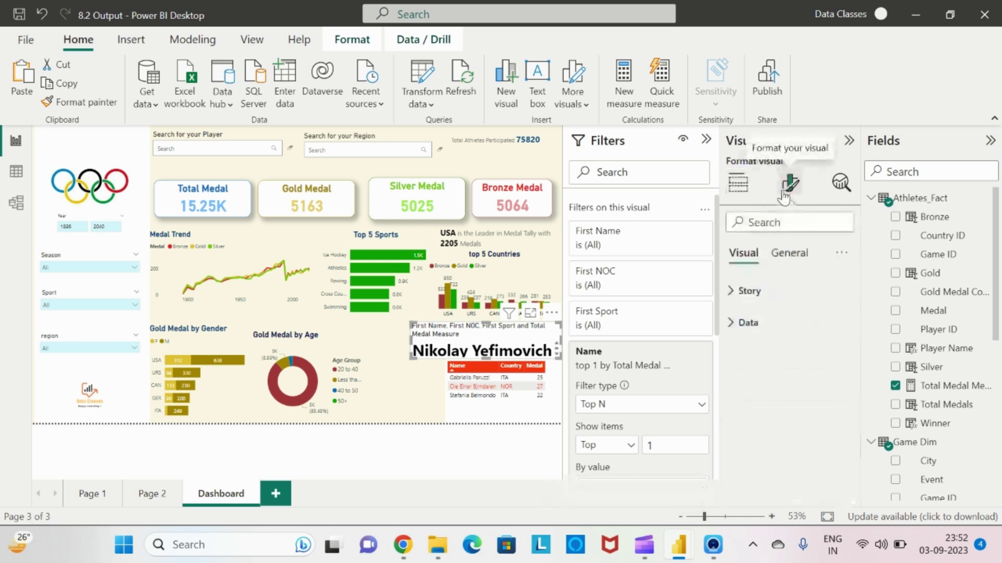
{"action": "left_click", "coordinate": [788, 252]}
{"action": "left_click", "coordinate": [840, 323]}
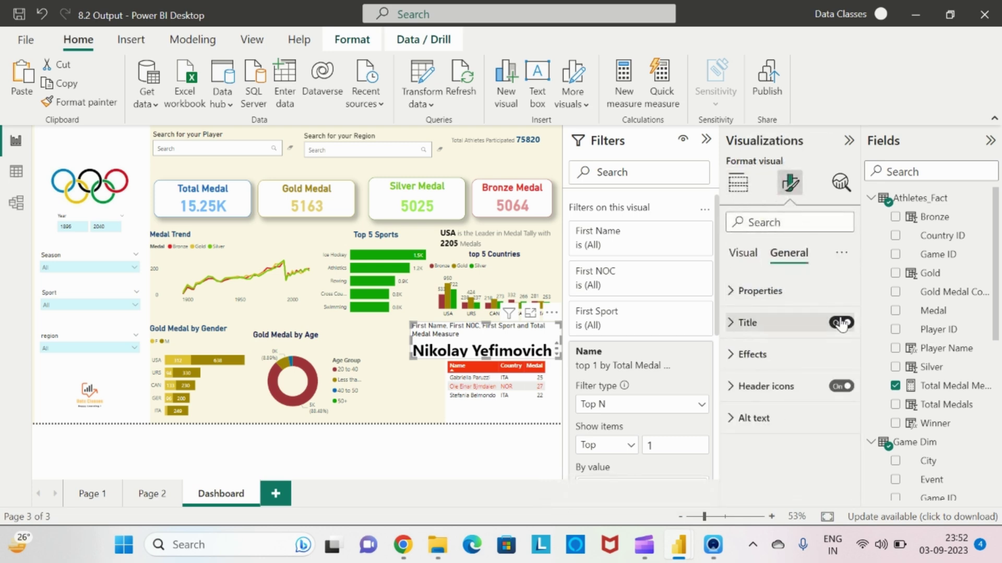
Write the athlete story visual's text as "Athlete # from #" and set its font size to 12 pt.
{"action": "left_click", "coordinate": [750, 255]}
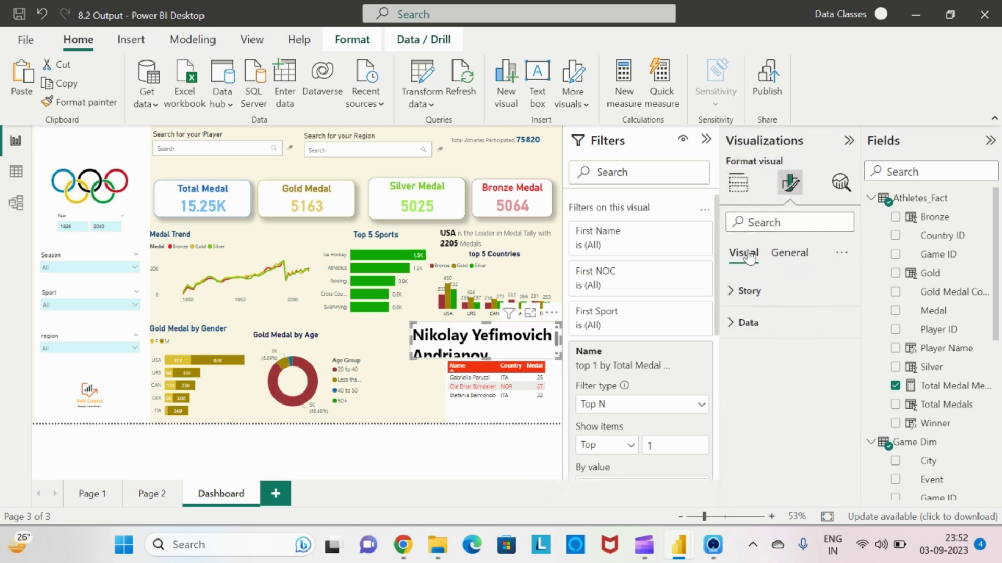
{"action": "left_click", "coordinate": [746, 290]}
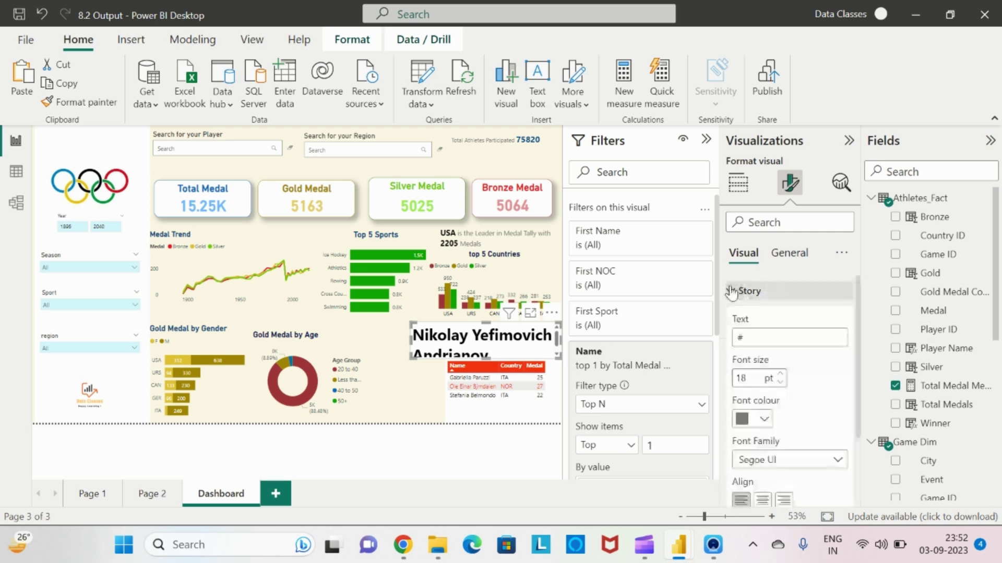
{"action": "left_click", "coordinate": [771, 338]}
{"action": "type", "text": "Athlete"}
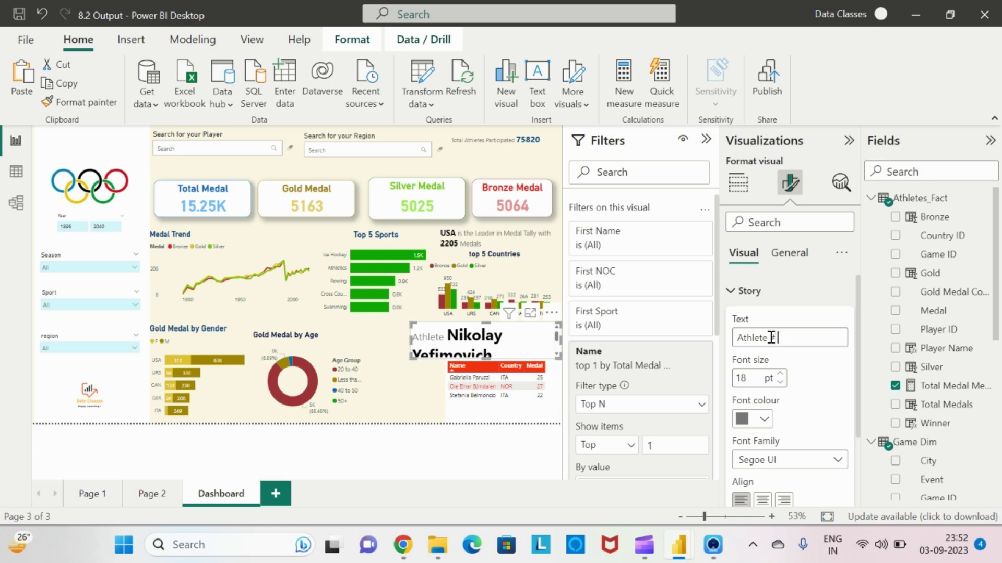
{"action": "type", "text": " has"}
{"action": "type", "text": "from #"}
{"action": "double_click", "coordinate": [741, 378]}
{"action": "type", "text": "12"}
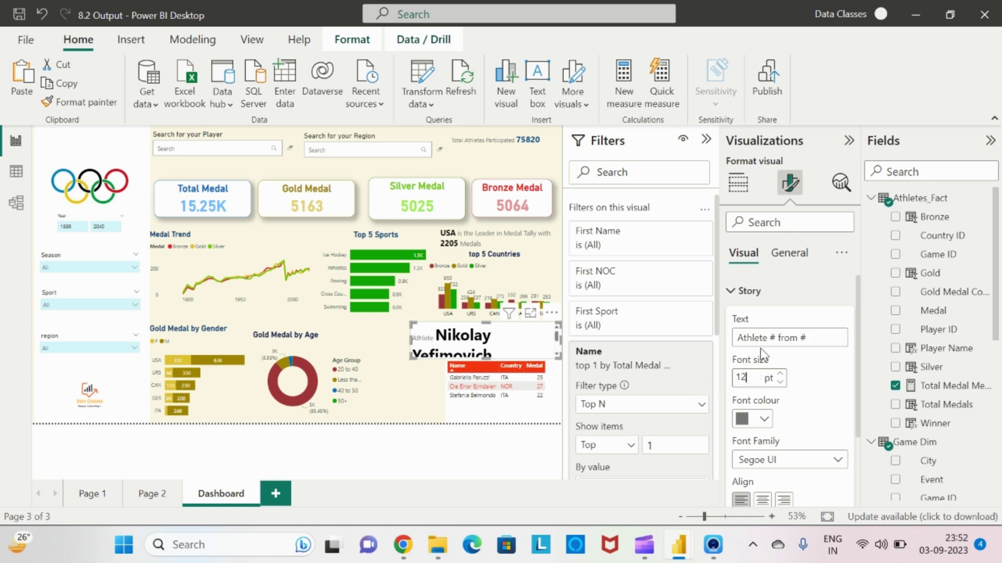
Set the athlete story visual's text font size to 10 pt and its data font size to 12 pt.
{"action": "type", "text": "0"}
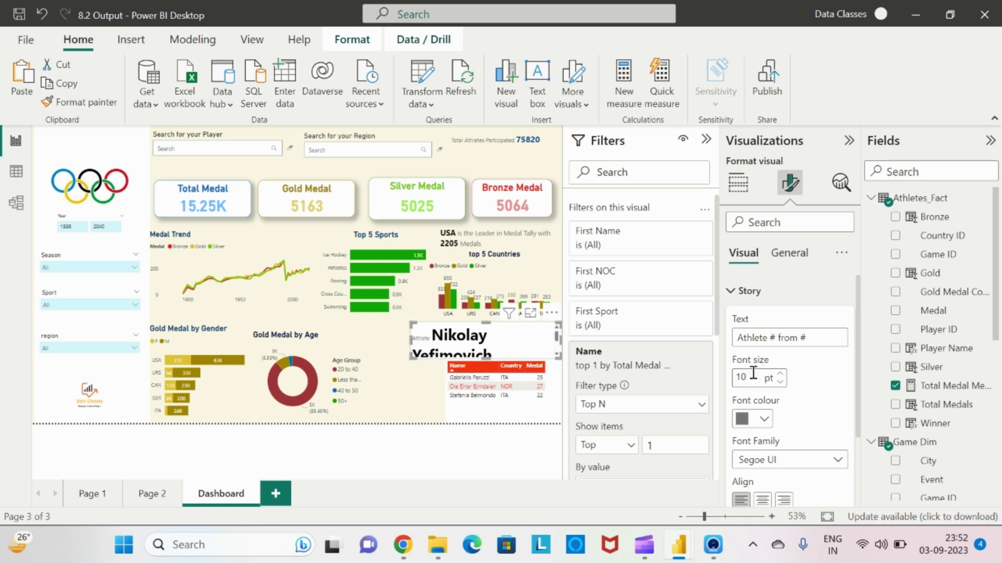
{"action": "left_click", "coordinate": [736, 291]}
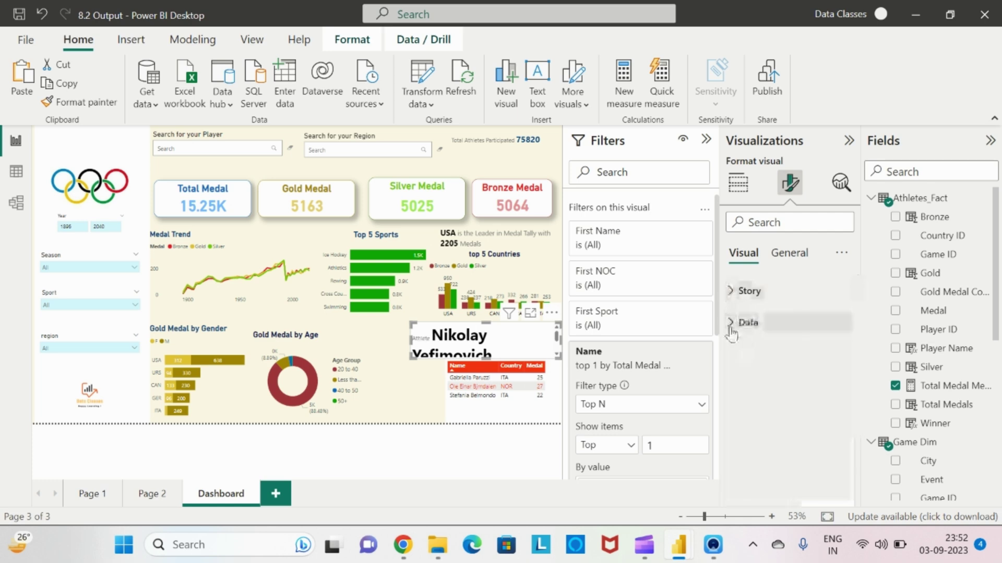
{"action": "left_click", "coordinate": [744, 322]}
{"action": "left_click", "coordinate": [756, 408]}
{"action": "type", "text": "12"}
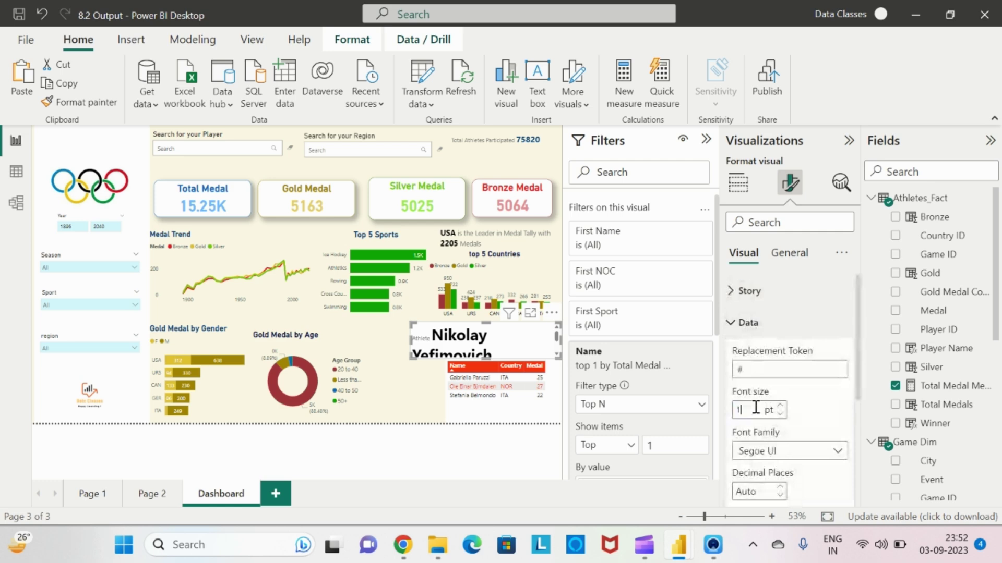
Extend the athlete story visual's text to read "Athlete # from # (#) has won the maximum Medal with # Medals".
{"action": "left_click", "coordinate": [730, 292]}
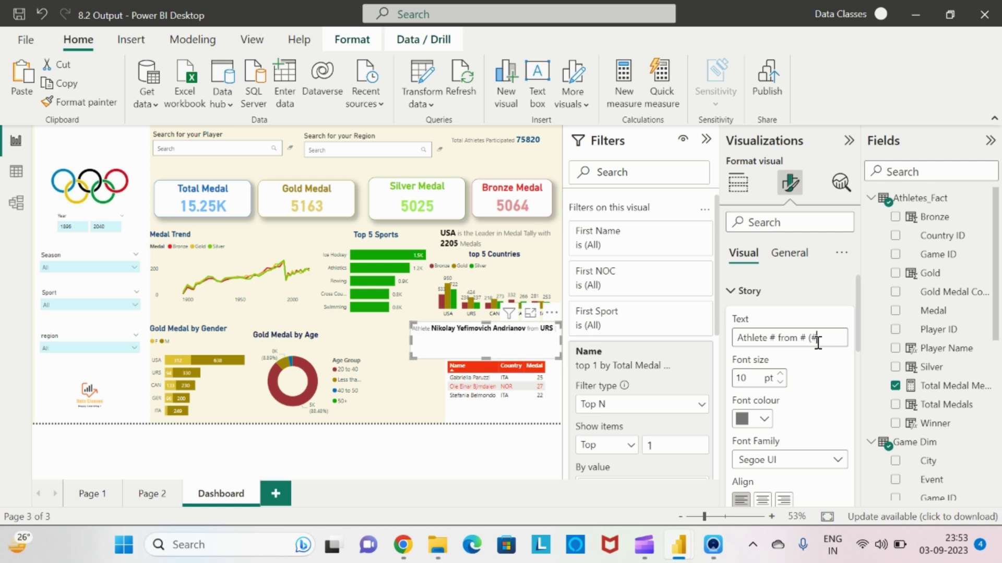
{"action": "type", "text": ") has won th"}
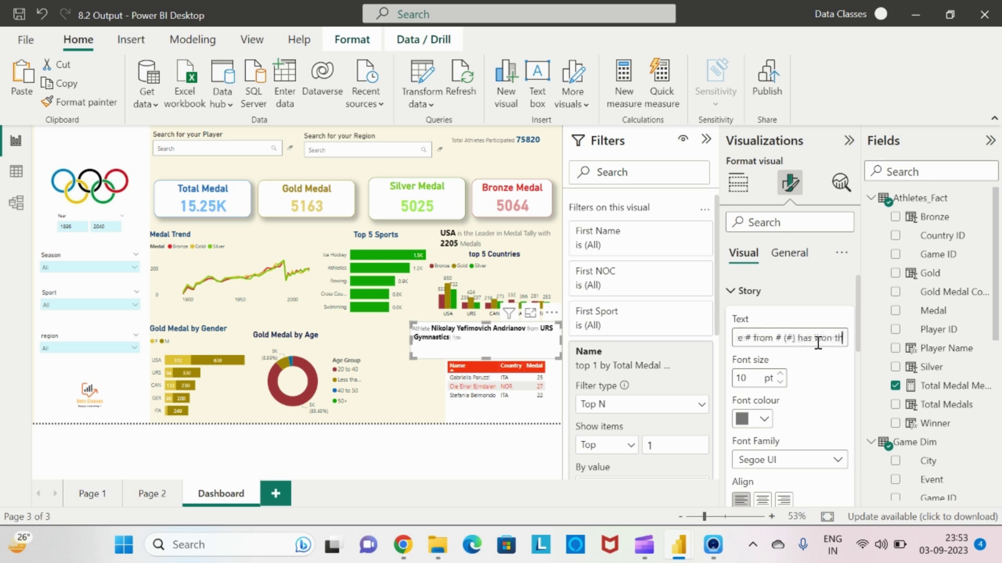
{"action": "type", "text": "e maximum"}
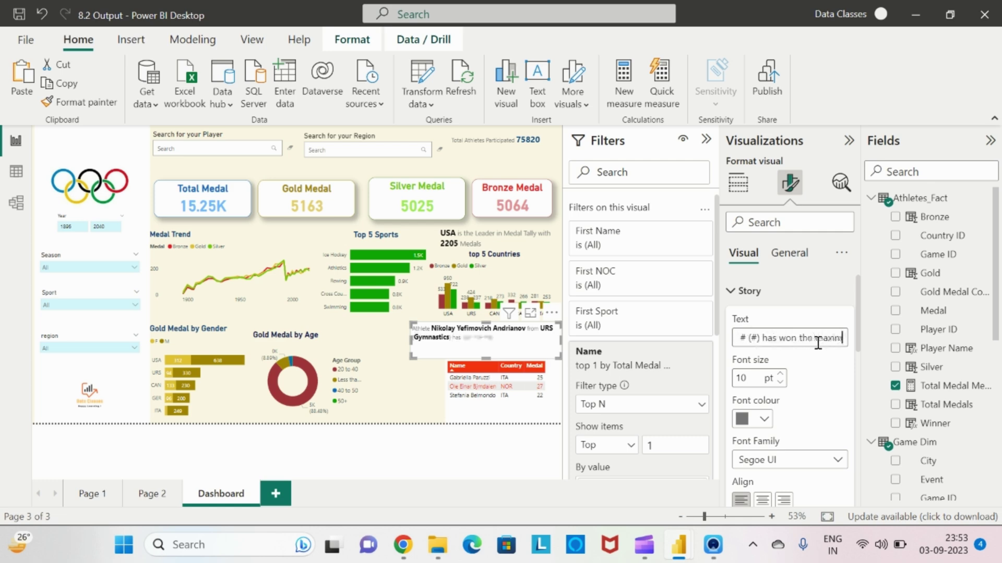
{"action": "type", "text": " medal with"}
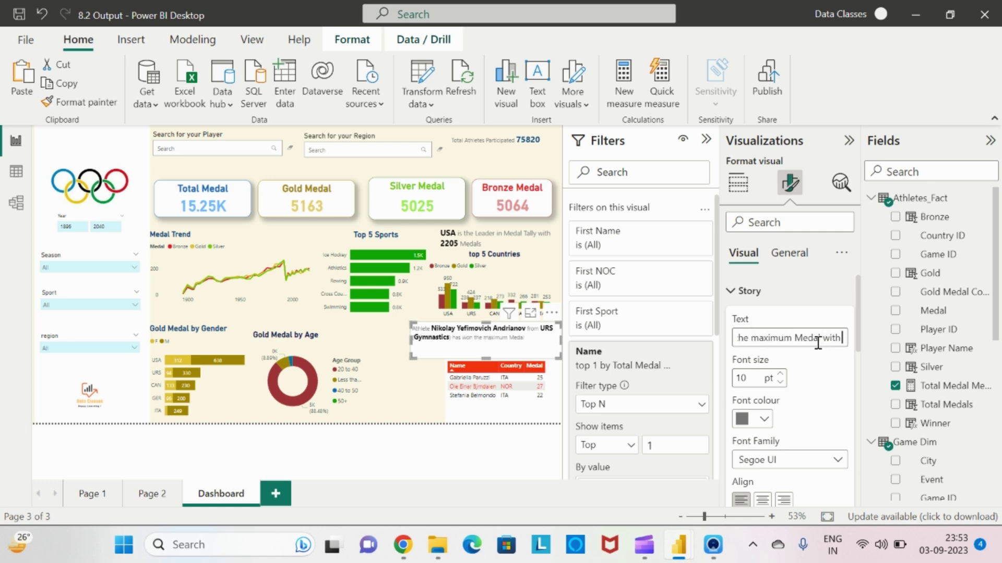
{"action": "type", "text": " #Medals"}
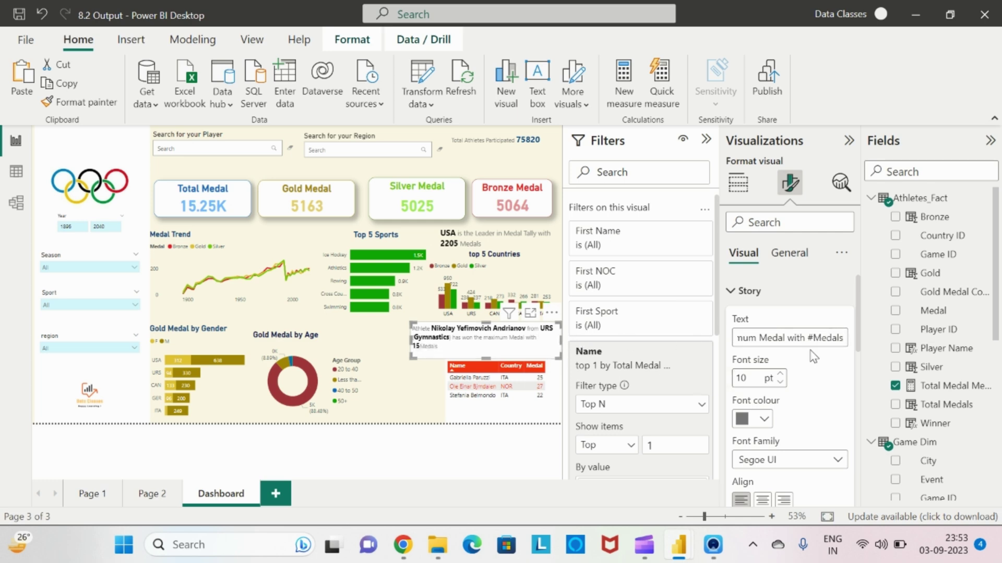
{"action": "key", "text": "Left"}
{"action": "key", "text": "Left"}
{"action": "key", "text": "Left"}
{"action": "key", "text": "Left"}
{"action": "key", "text": "Left"}
{"action": "key", "text": "Left"}
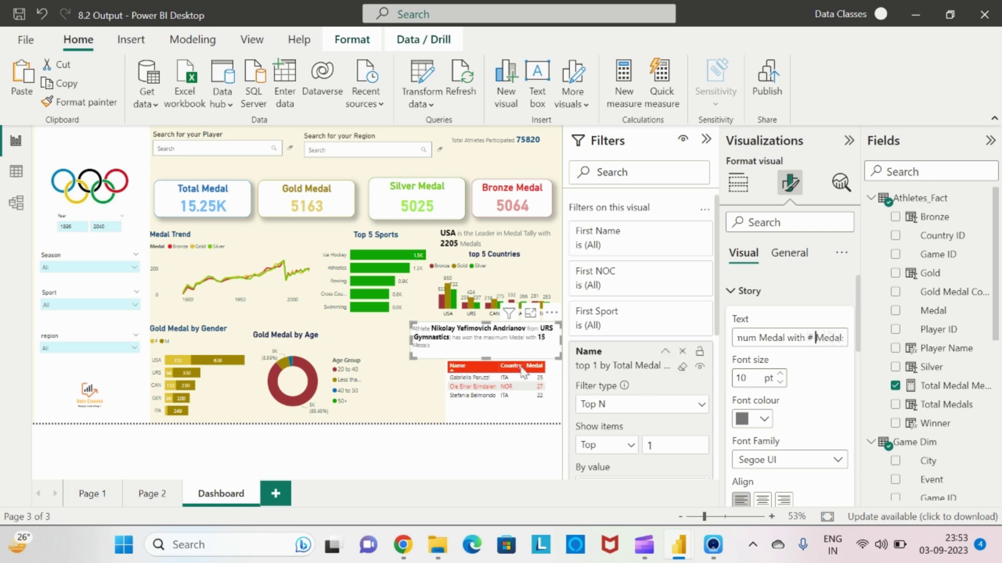
Turn off the athlete story visual's background.
{"action": "left_click", "coordinate": [786, 256]}
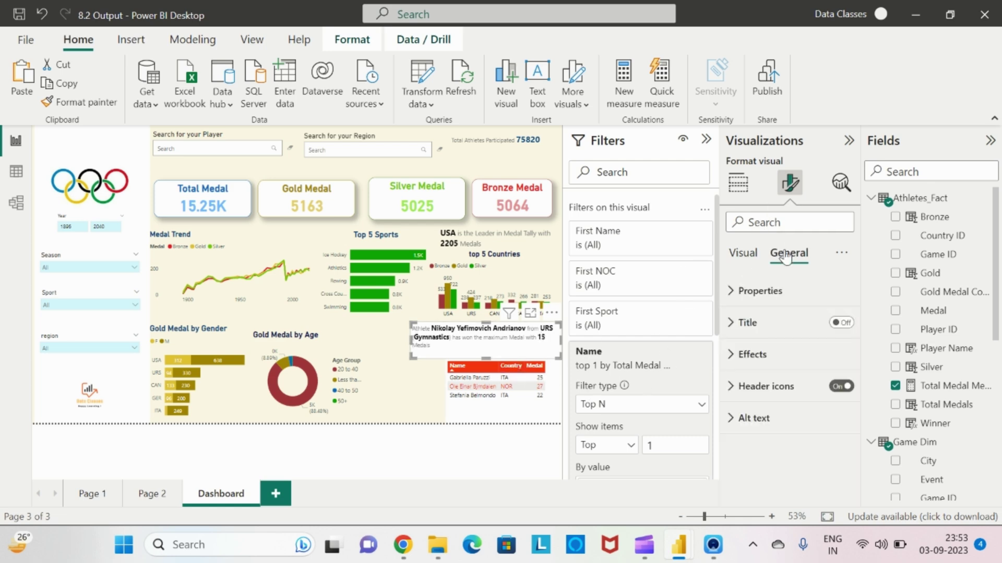
{"action": "left_click", "coordinate": [739, 354]}
{"action": "left_click", "coordinate": [836, 386]}
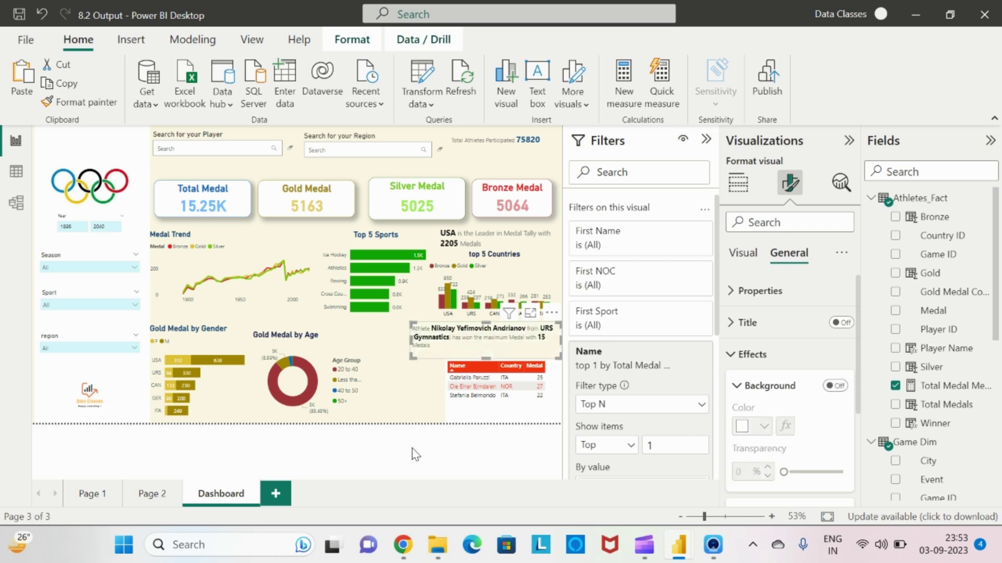
{"action": "left_click", "coordinate": [415, 453]}
Narrow the athlete story visual so its edge lines up with the top 5 countries chart above it.
{"action": "left_click", "coordinate": [423, 328]}
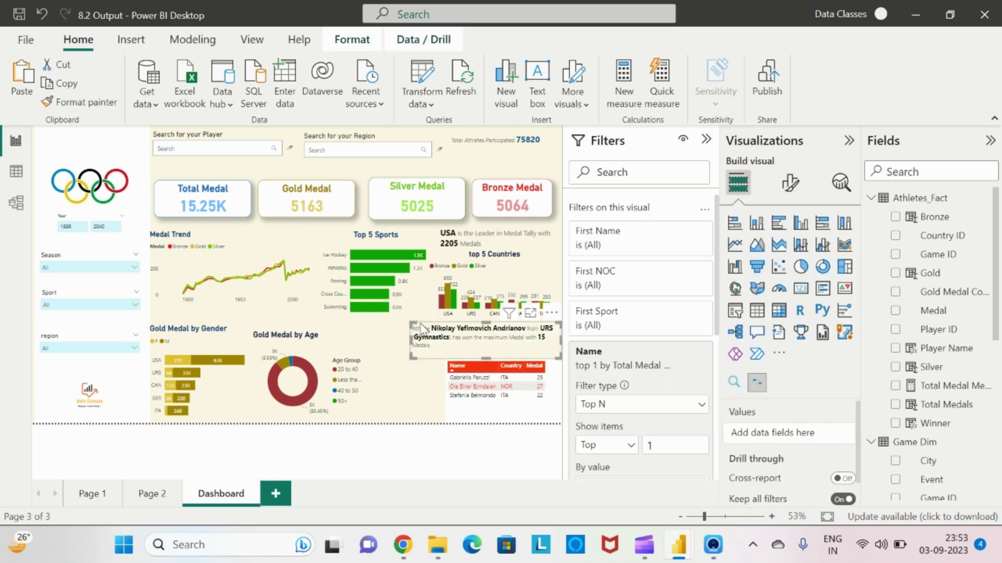
{"action": "left_click_drag", "start_coordinate": [409, 339], "coordinate": [440, 337]}
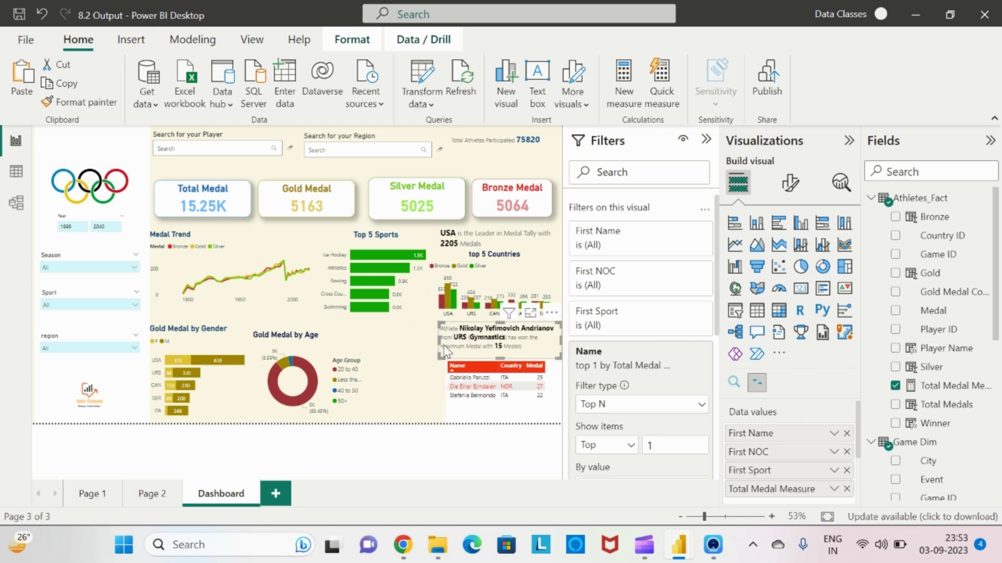
{"action": "mouse_move", "coordinate": [438, 340]}
{"action": "left_mouse_down"}
{"action": "mouse_move", "coordinate": [449, 339]}
{"action": "mouse_move", "coordinate": [438, 342]}
{"action": "left_mouse_up"}
{"action": "left_click", "coordinate": [416, 343]}
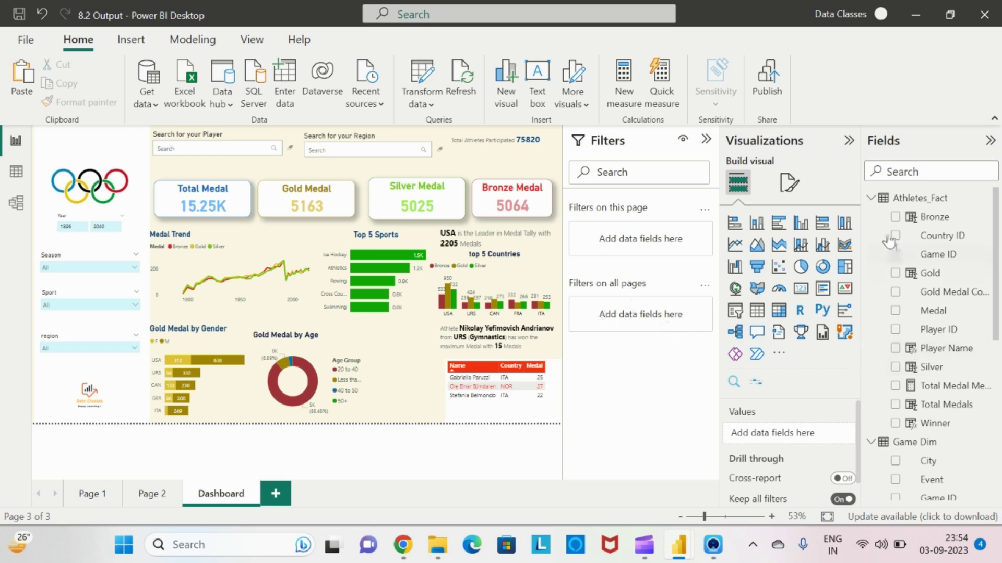
Add Name from Player Dim as a filter on the Dashboard page.
{"action": "left_click", "coordinate": [871, 199]}
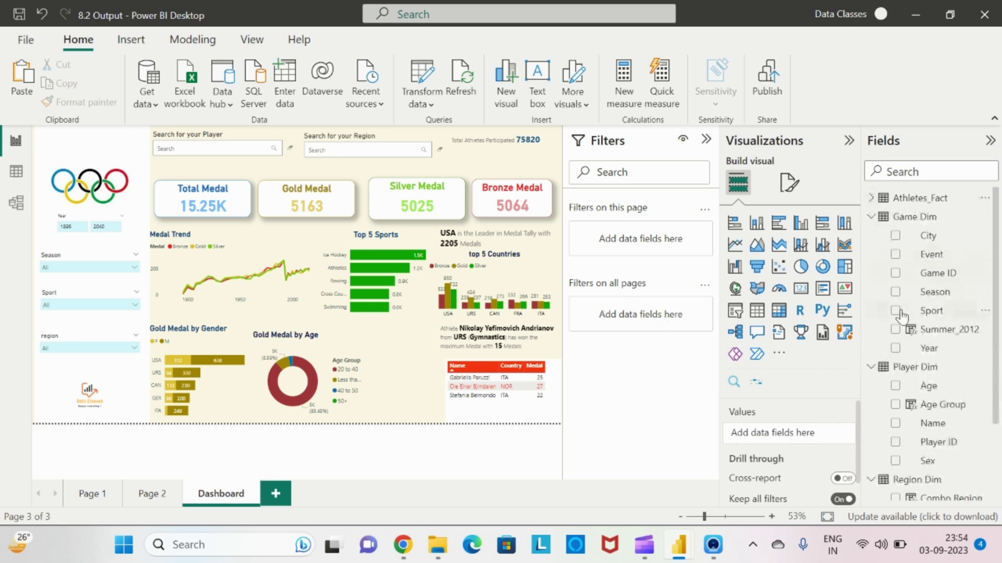
{"action": "left_click", "coordinate": [871, 217]}
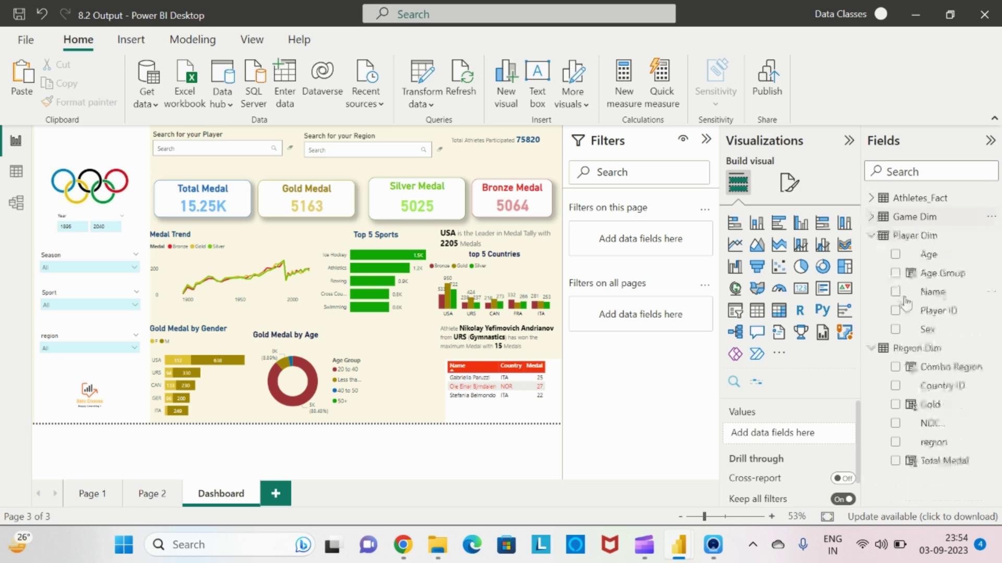
{"action": "left_click_drag", "start_coordinate": [934, 292], "coordinate": [663, 246]}
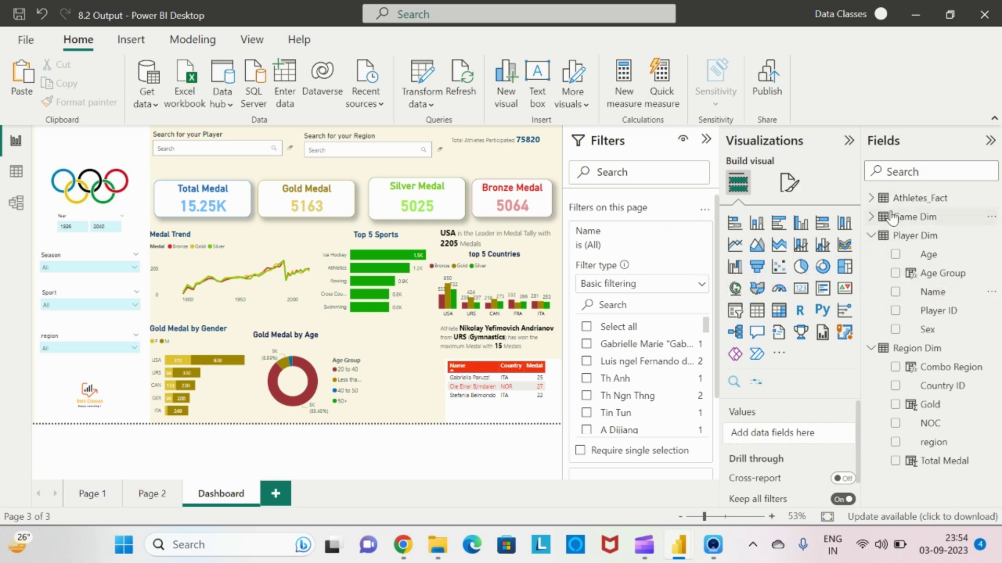
Add Medal from Athletes_Fact as a page filter and restrict it to Gold.
{"action": "left_click", "coordinate": [876, 201]}
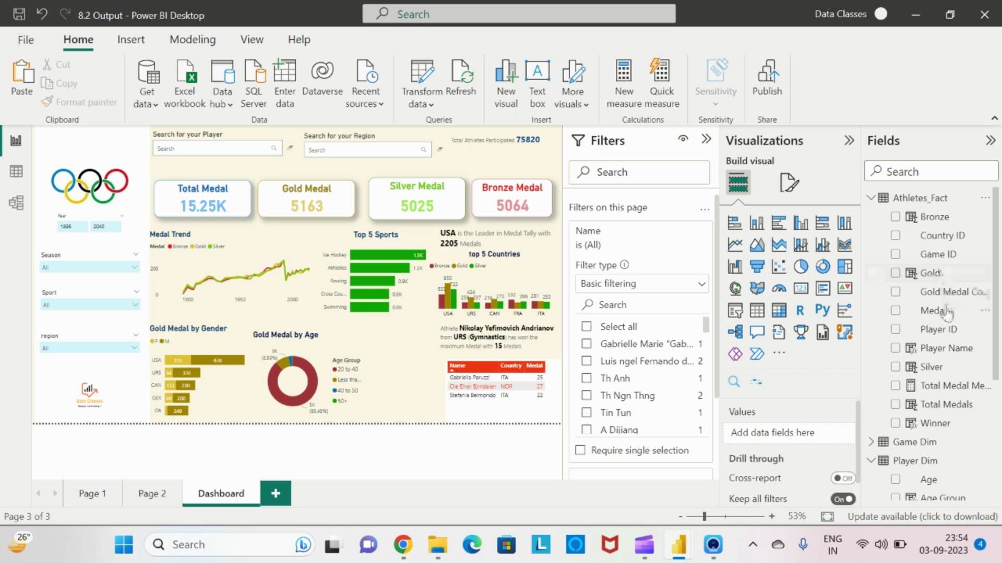
{"action": "left_click_drag", "start_coordinate": [947, 313], "coordinate": [654, 475]}
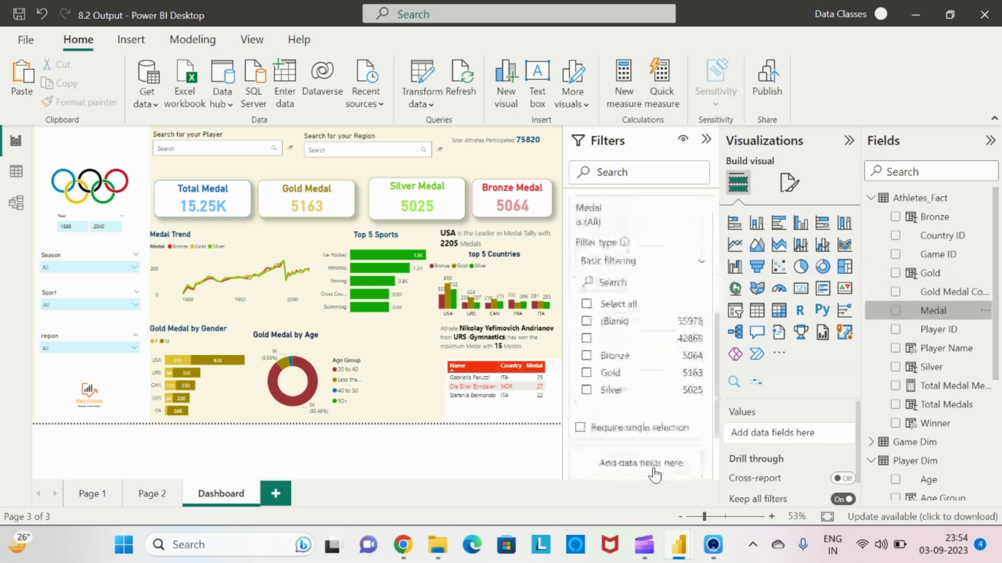
{"action": "left_click", "coordinate": [586, 372]}
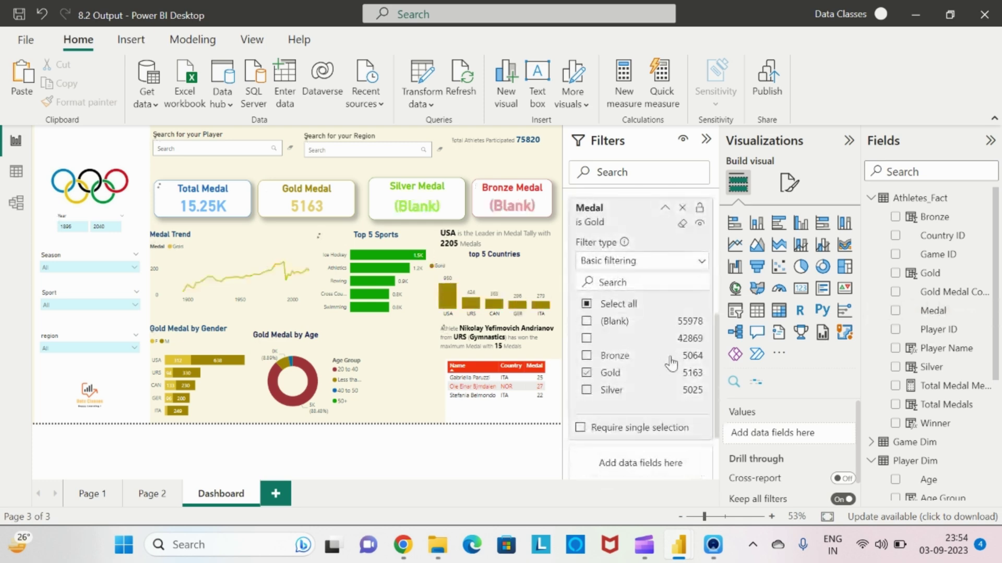
Examine the basic and advanced filtering options of the Name page filter, including the conditions available for advanced filtering.
{"action": "scroll", "coordinate": [673, 362], "scroll_direction": "up", "scroll_amount": 3}
{"action": "scroll", "coordinate": [673, 362], "scroll_direction": "up", "scroll_amount": 5}
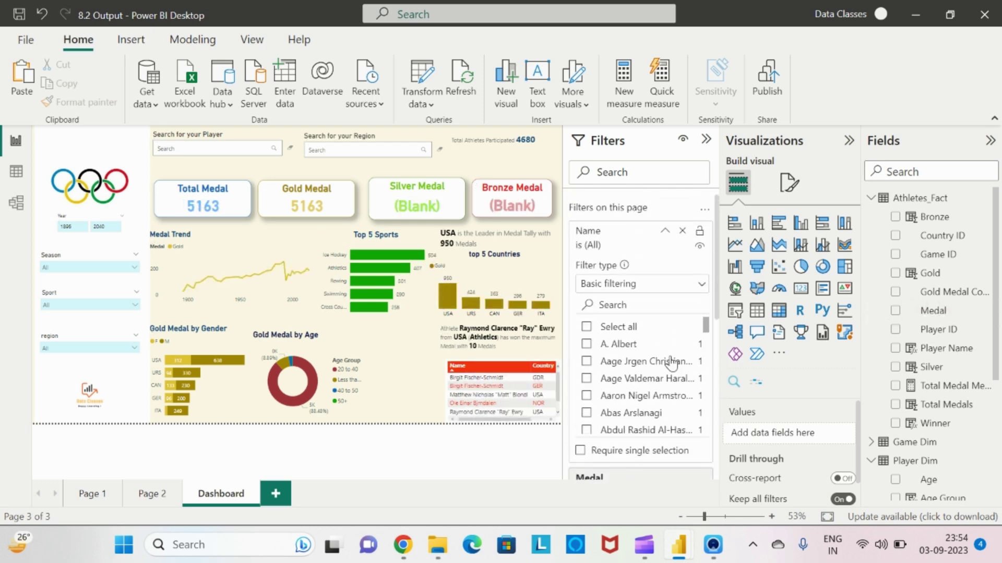
{"action": "left_click", "coordinate": [700, 287]}
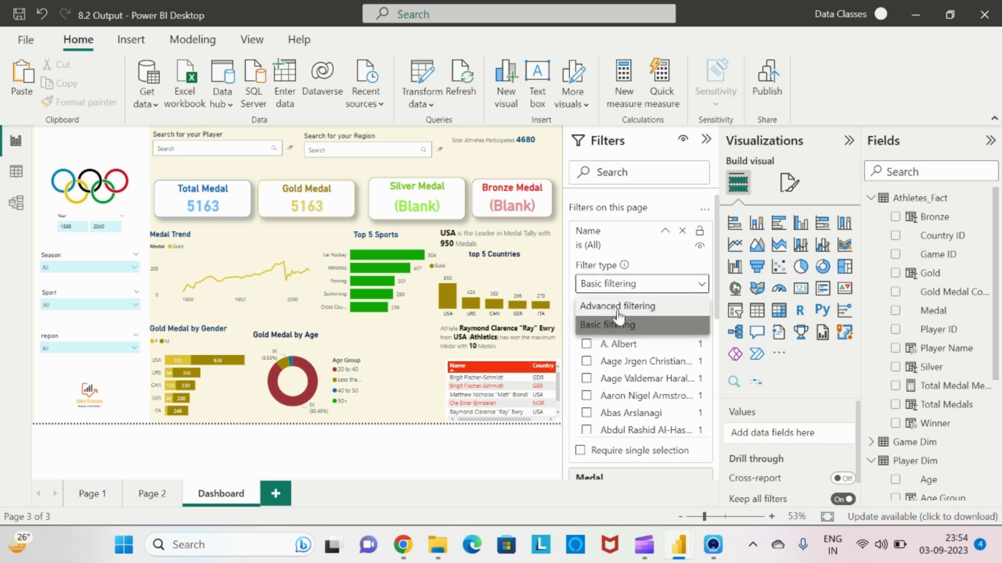
{"action": "left_click", "coordinate": [618, 307]}
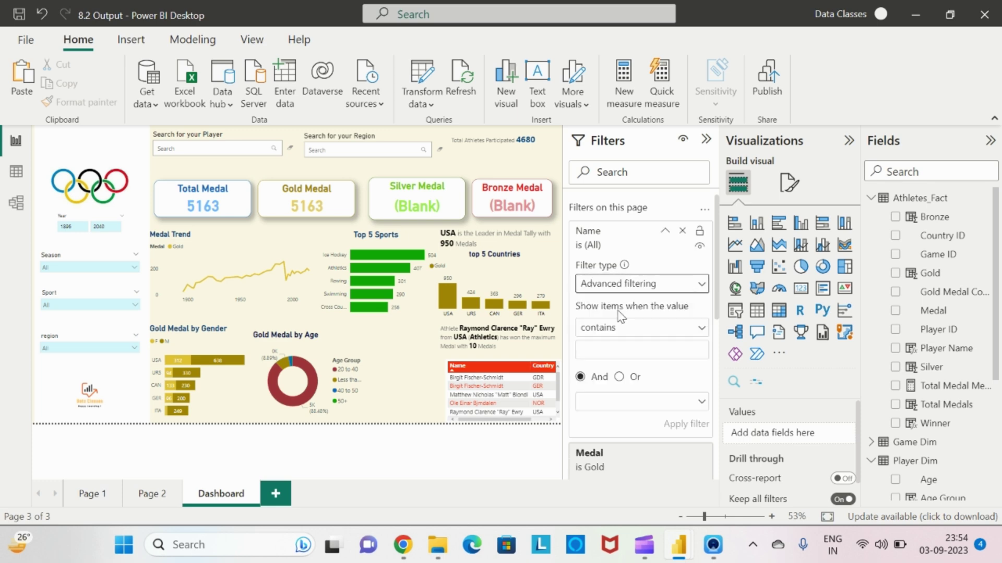
{"action": "left_click", "coordinate": [697, 328]}
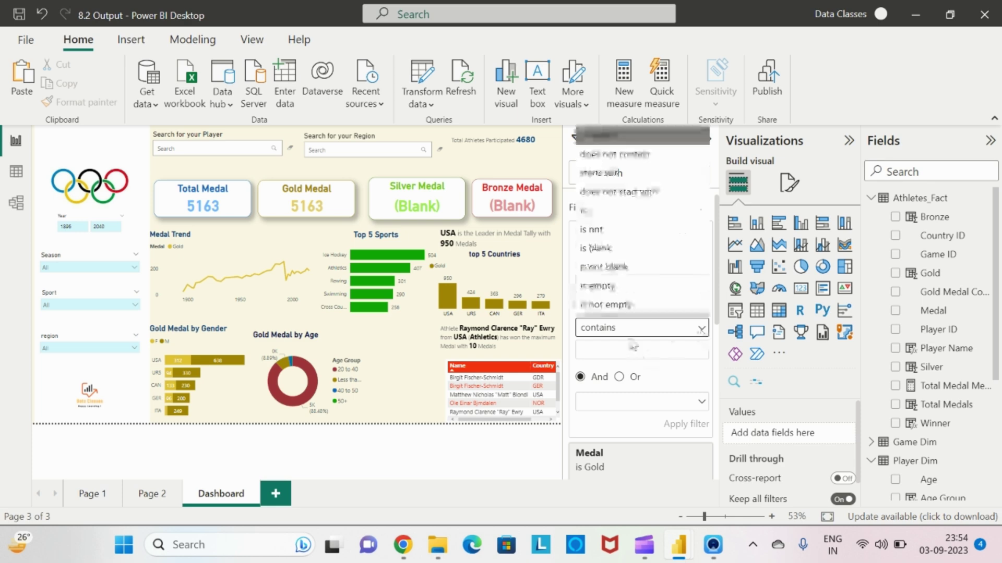
{"action": "left_click", "coordinate": [641, 376]}
{"action": "left_click", "coordinate": [702, 285]}
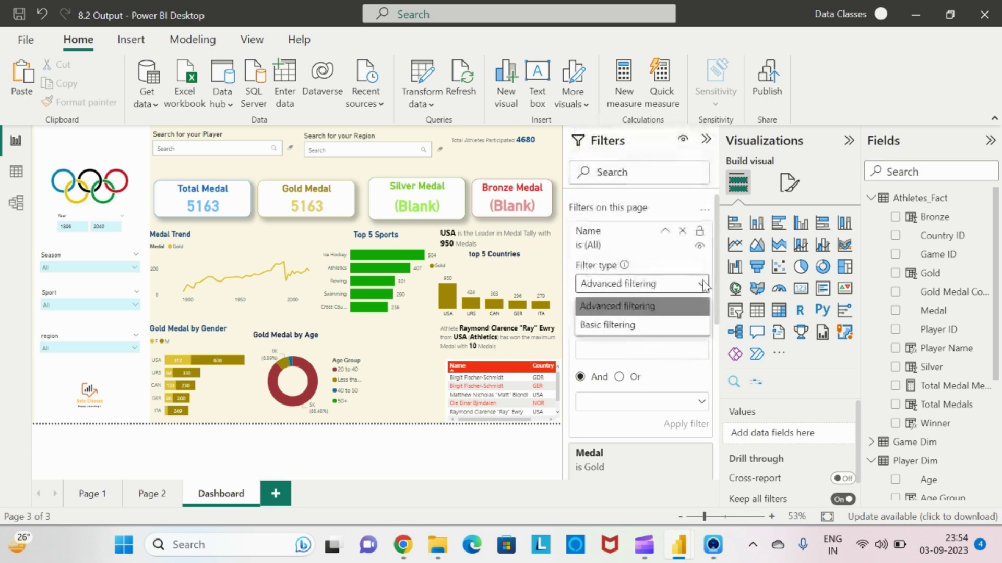
{"action": "left_click", "coordinate": [616, 326]}
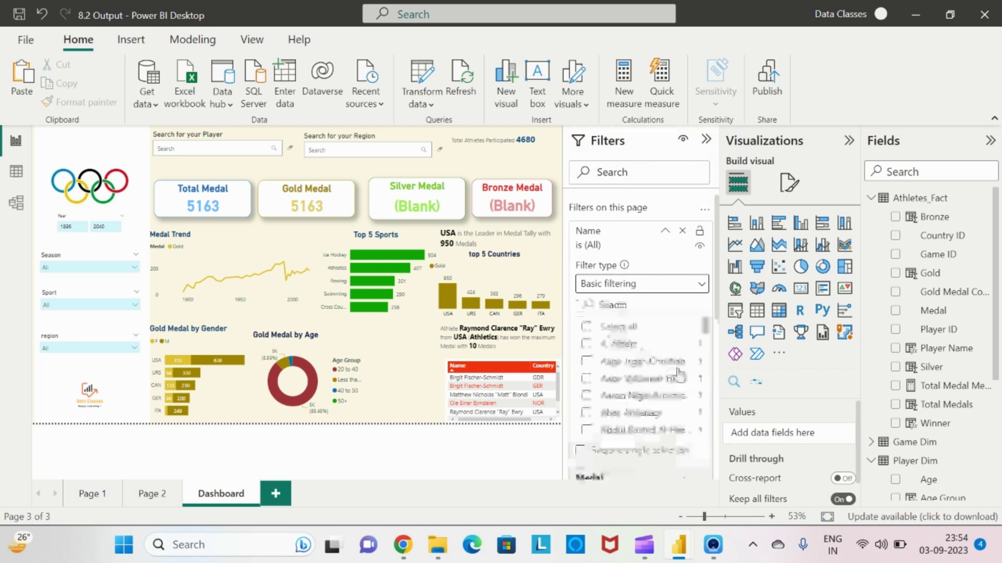
{"action": "left_click", "coordinate": [699, 288]}
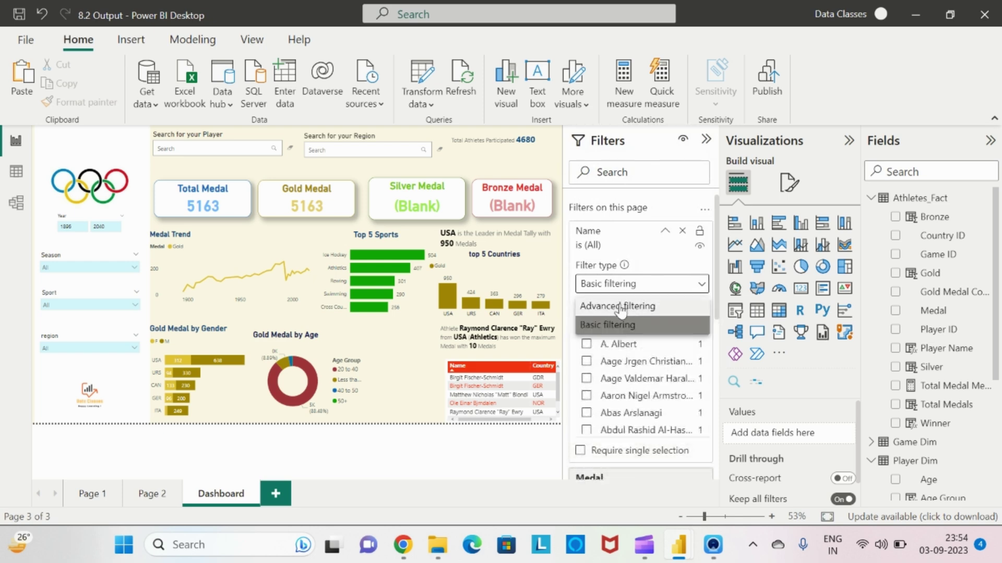
{"action": "left_click", "coordinate": [657, 307]}
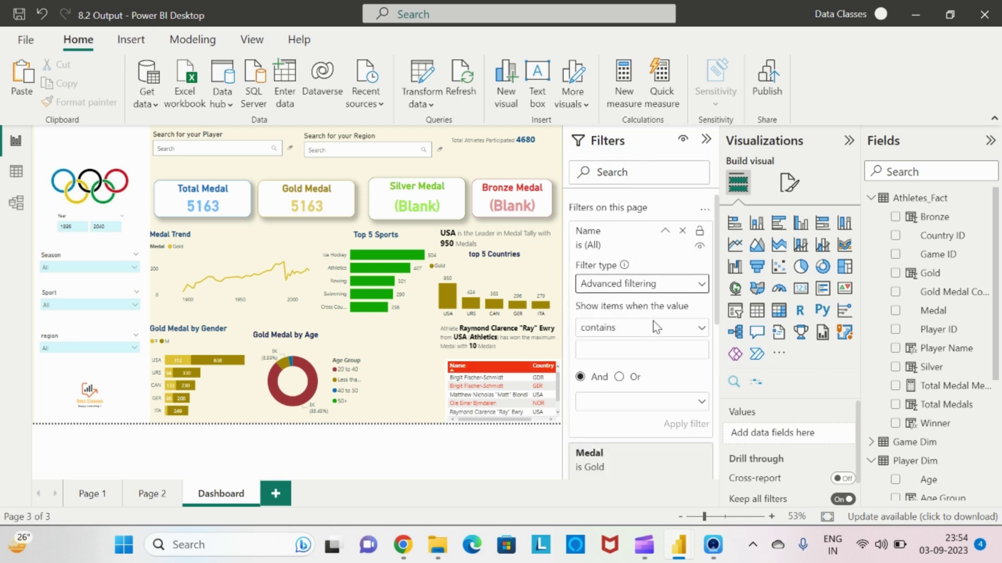
{"action": "left_click", "coordinate": [699, 327]}
{"action": "left_click", "coordinate": [679, 382]}
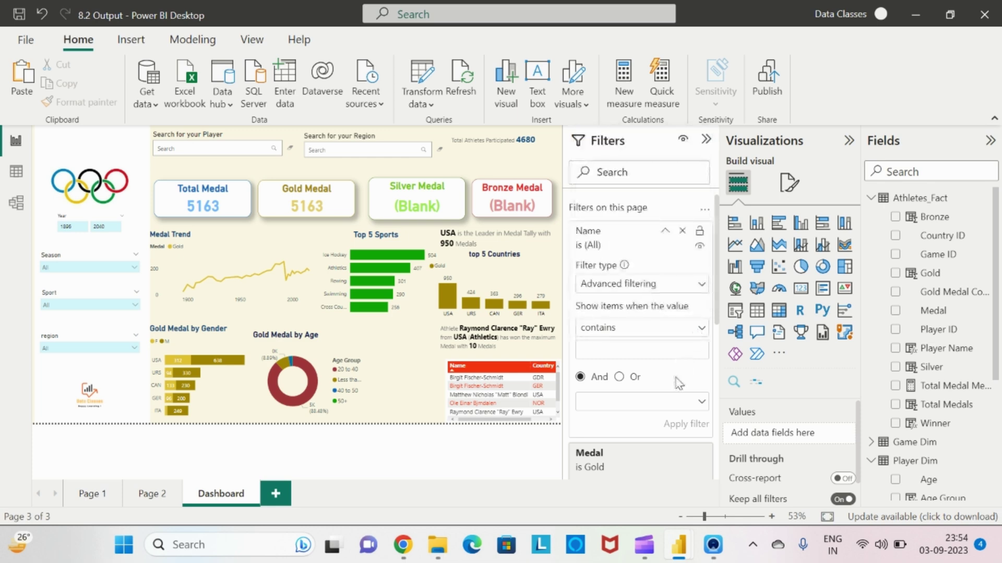
Remove the Medal page filter and return the Name page filter to basic filtering.
{"action": "scroll", "coordinate": [679, 381], "scroll_direction": "down", "scroll_amount": 3}
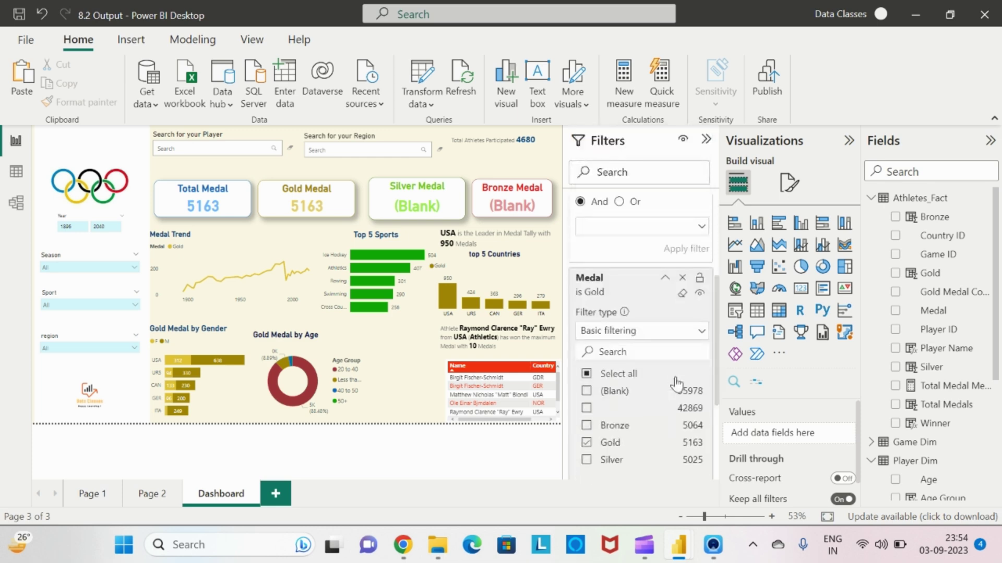
{"action": "left_click", "coordinate": [683, 278]}
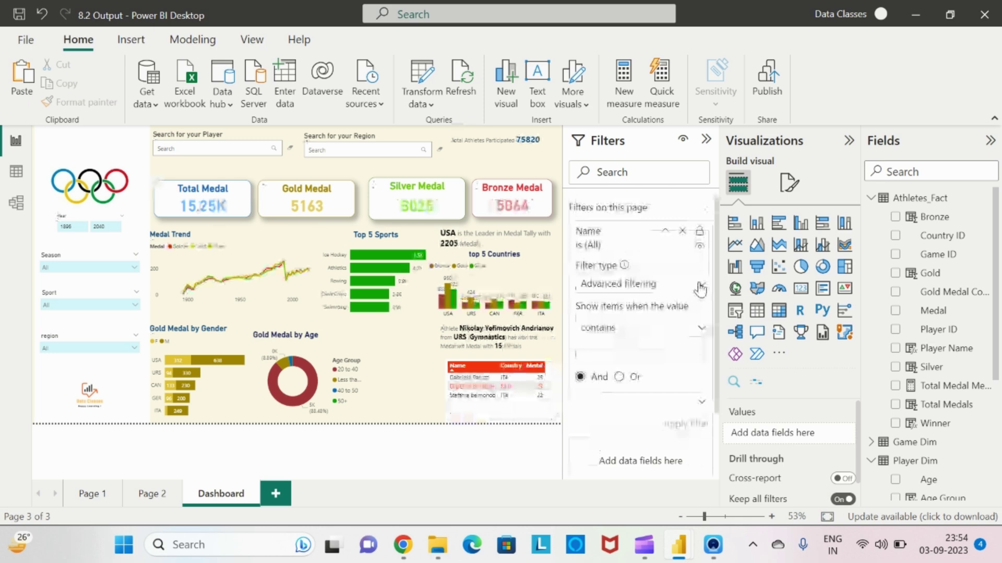
{"action": "left_click", "coordinate": [700, 286]}
{"action": "left_click", "coordinate": [610, 331]}
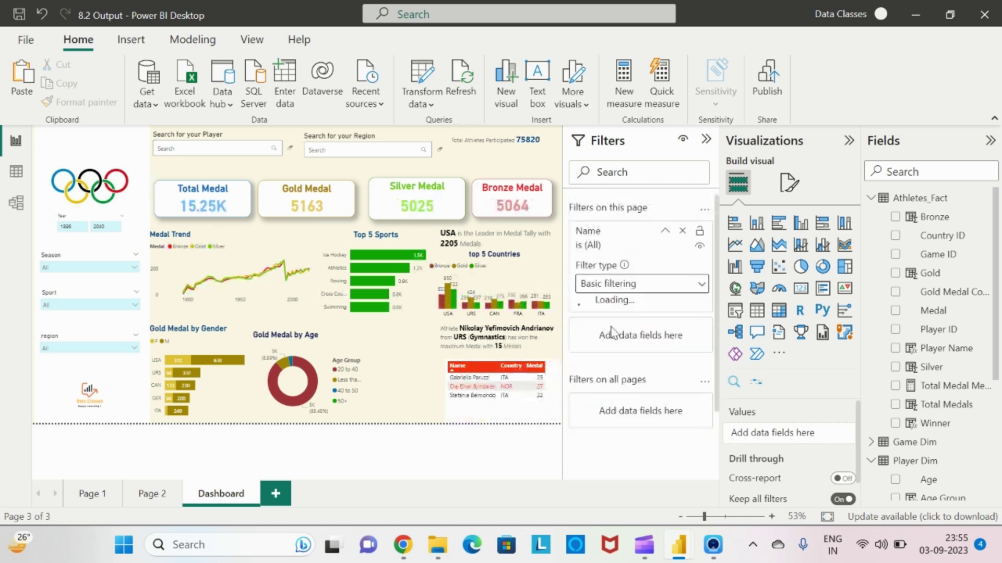
Review the advanced filtering conditions of the Name page filter, and remove that filter from the Dashboard page.
{"action": "left_click", "coordinate": [696, 286]}
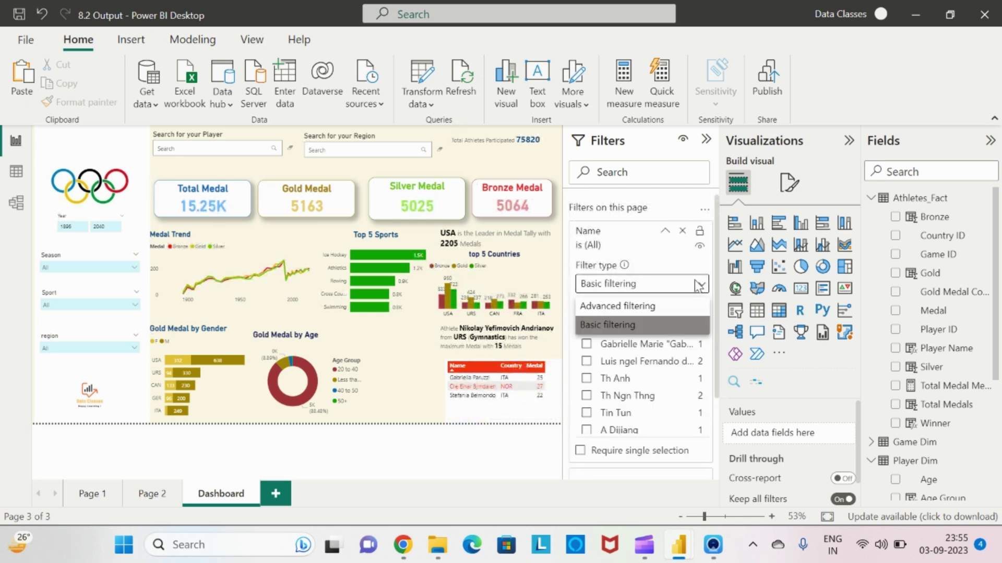
{"action": "left_click", "coordinate": [639, 307]}
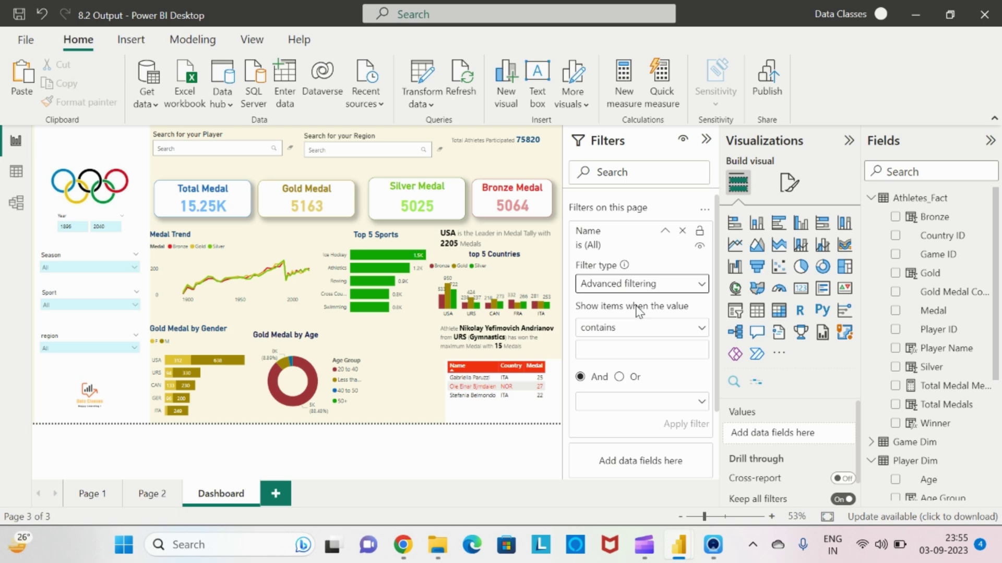
{"action": "left_click", "coordinate": [701, 329]}
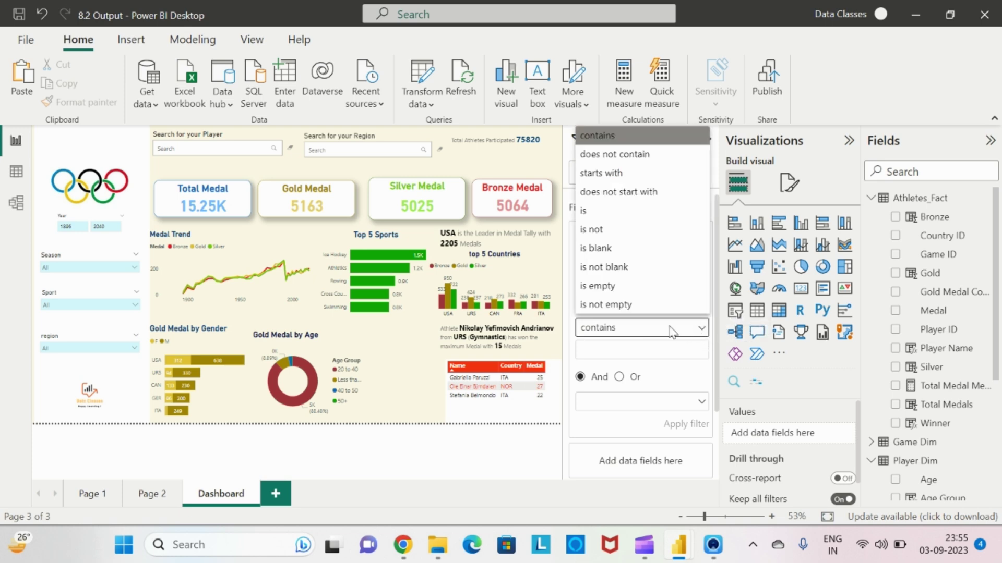
{"action": "left_click", "coordinate": [669, 381]}
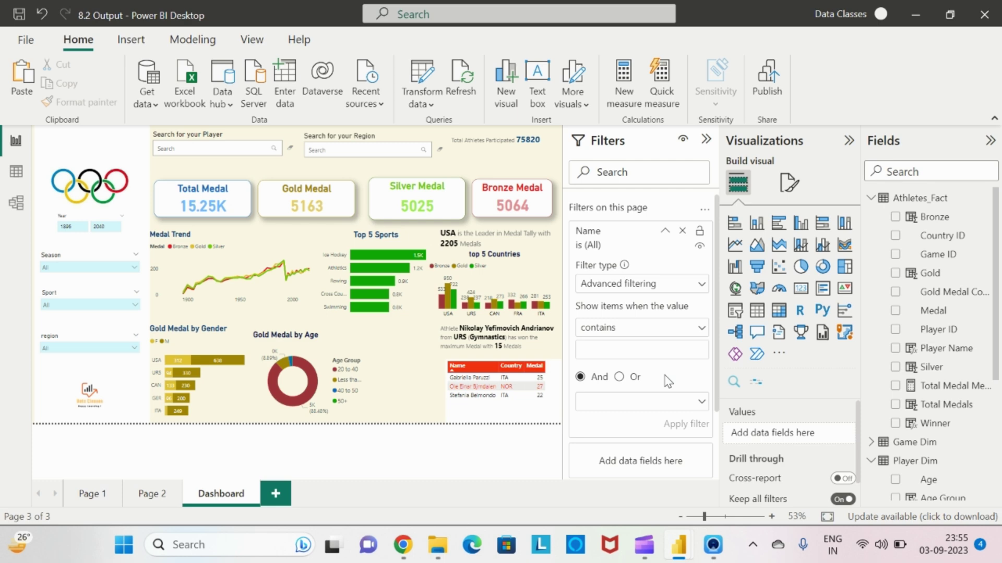
{"action": "left_click", "coordinate": [682, 230]}
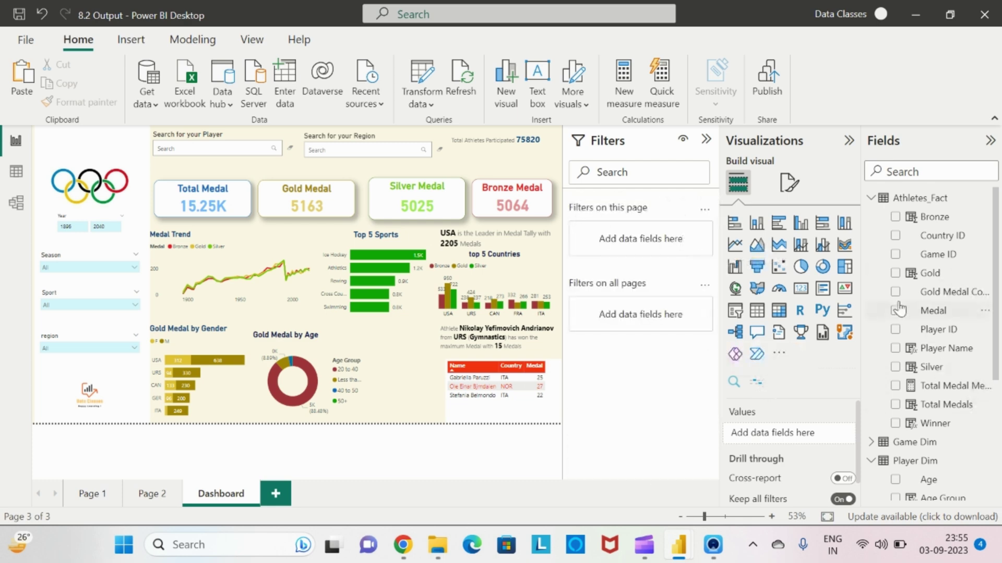
Add Name from Player Dim as a page filter again to review its advanced filtering conditions, and remove it.
{"action": "scroll", "coordinate": [898, 308], "scroll_direction": "down", "scroll_amount": 4}
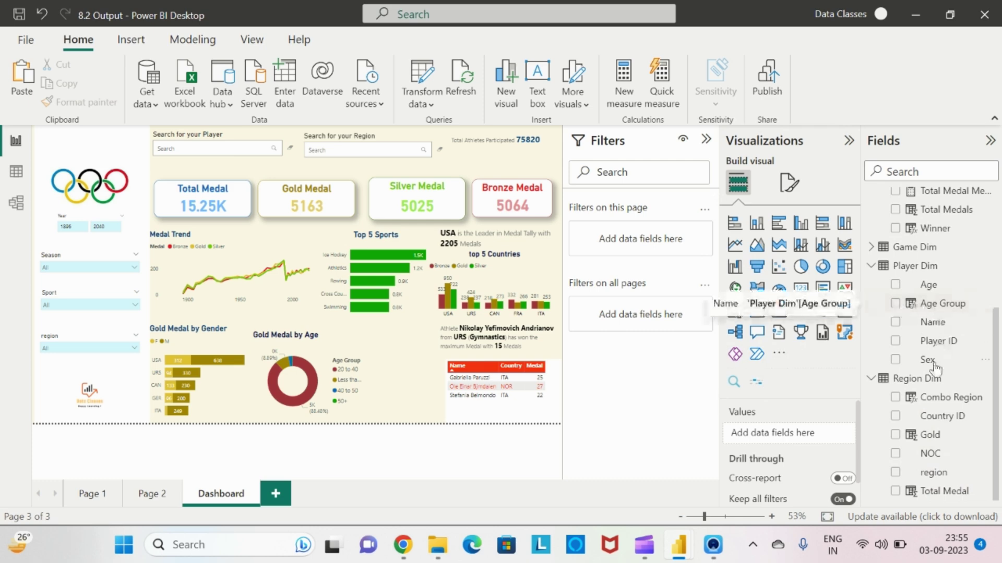
{"action": "left_click_drag", "start_coordinate": [931, 322], "coordinate": [648, 248]}
{"action": "left_click", "coordinate": [702, 284]}
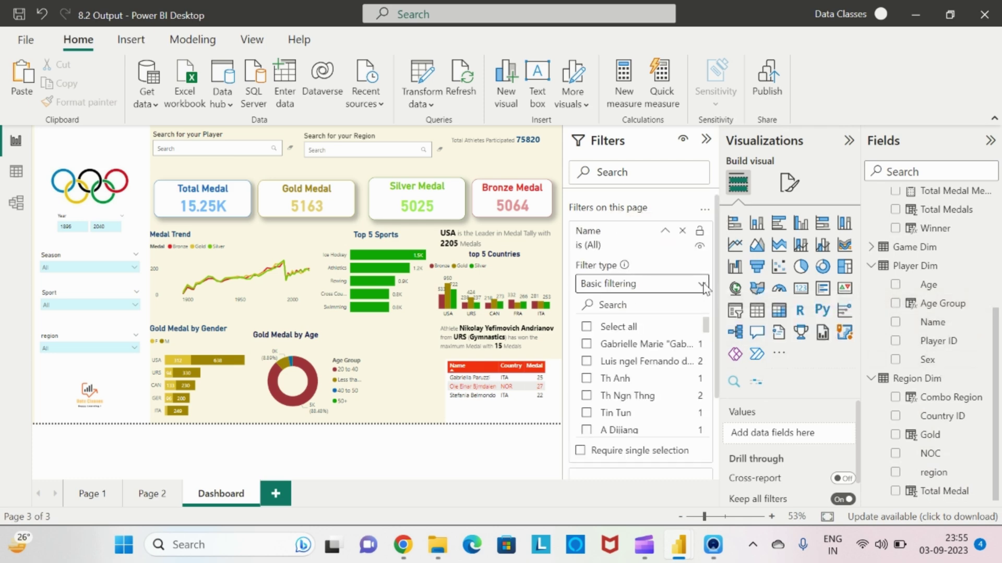
{"action": "left_click", "coordinate": [624, 307]}
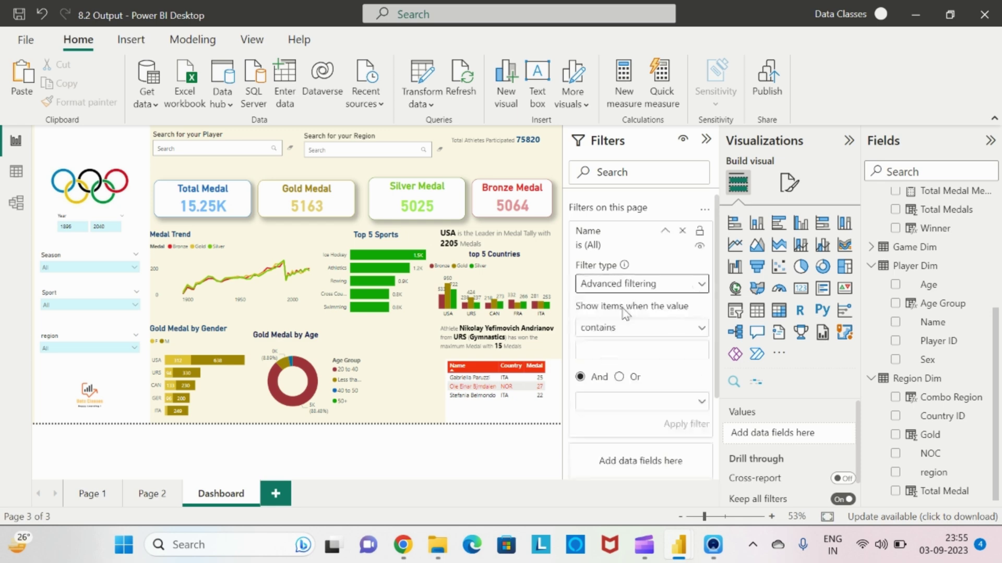
{"action": "left_click", "coordinate": [702, 329]}
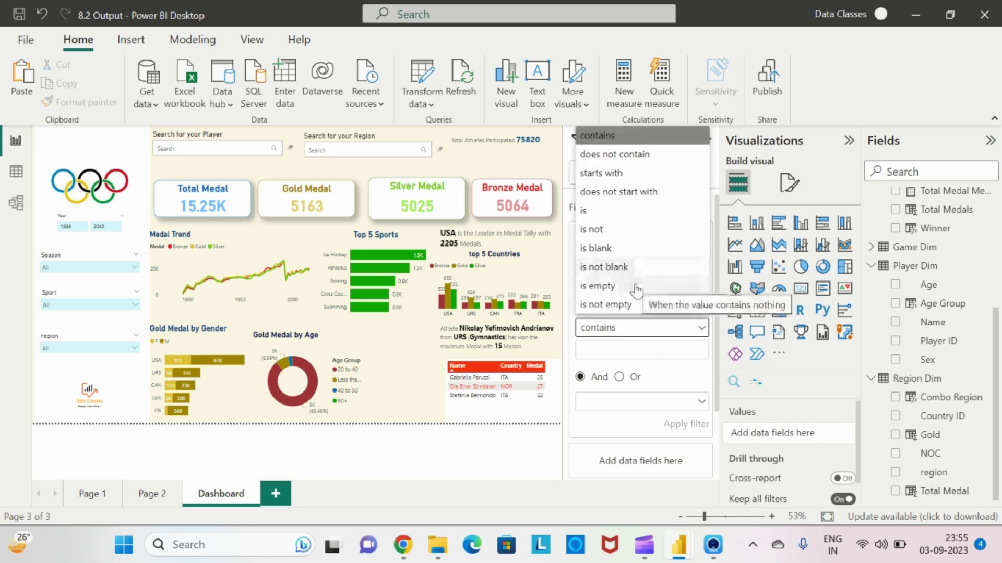
{"action": "scroll", "coordinate": [665, 381], "scroll_direction": "down", "scroll_amount": 3}
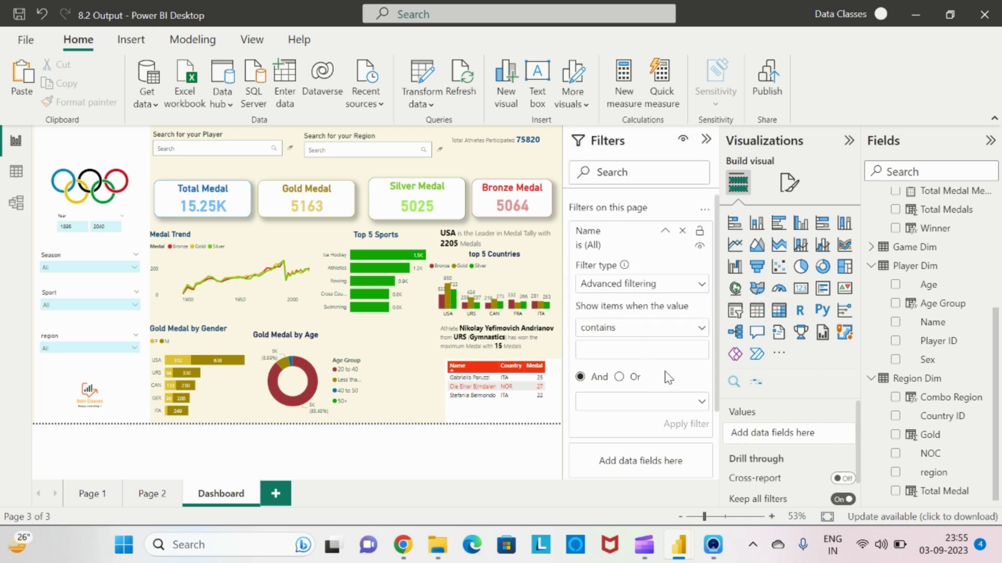
{"action": "scroll", "coordinate": [668, 377], "scroll_direction": "up", "scroll_amount": 3}
{"action": "left_click", "coordinate": [682, 230]}
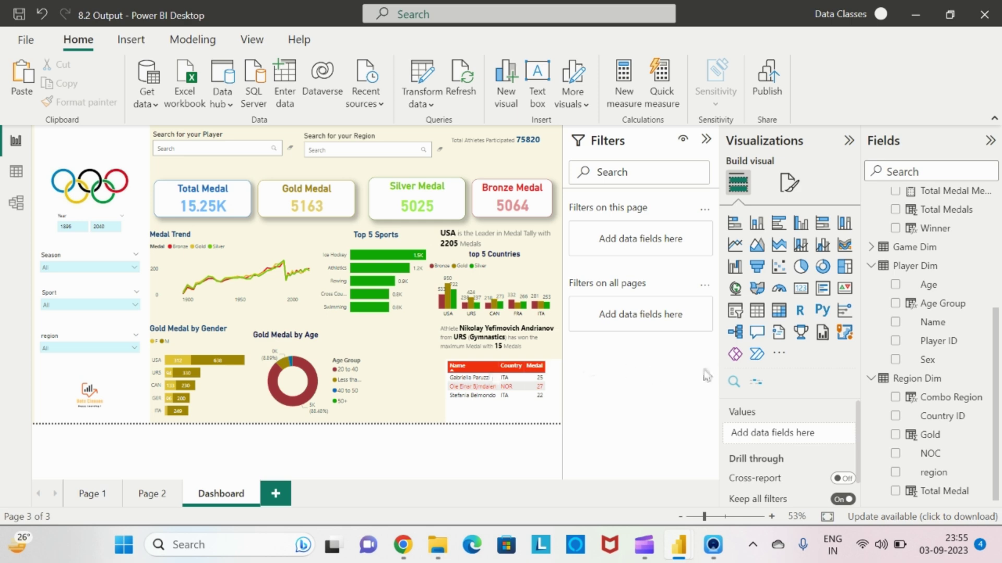
Insert an Enlighten Data Story visual and add Name from Player Dim as a visual-level filter using Top N.
{"action": "left_click", "coordinate": [756, 389]}
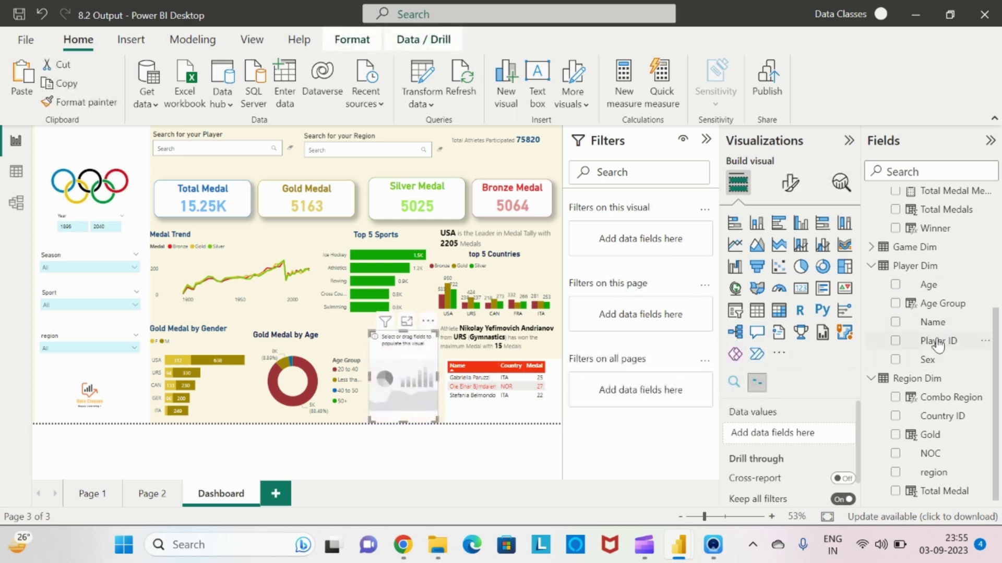
{"action": "left_click_drag", "start_coordinate": [933, 326], "coordinate": [650, 227]}
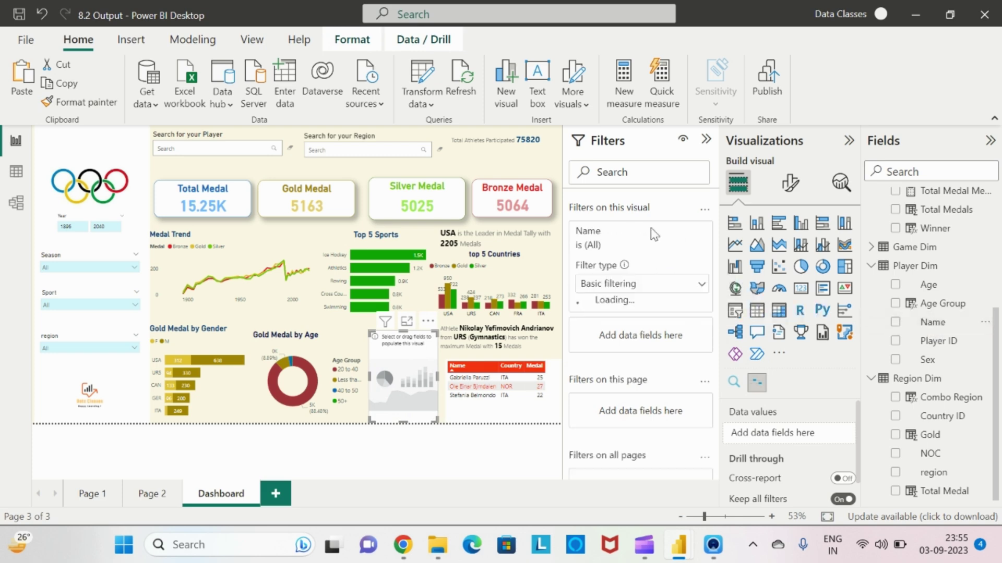
{"action": "left_click", "coordinate": [704, 286]}
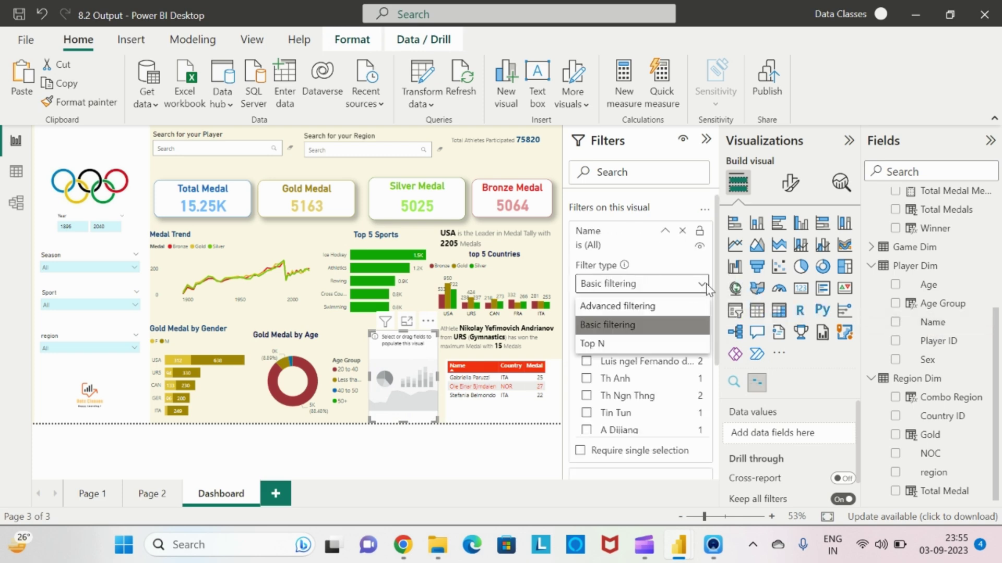
{"action": "left_click", "coordinate": [608, 343]}
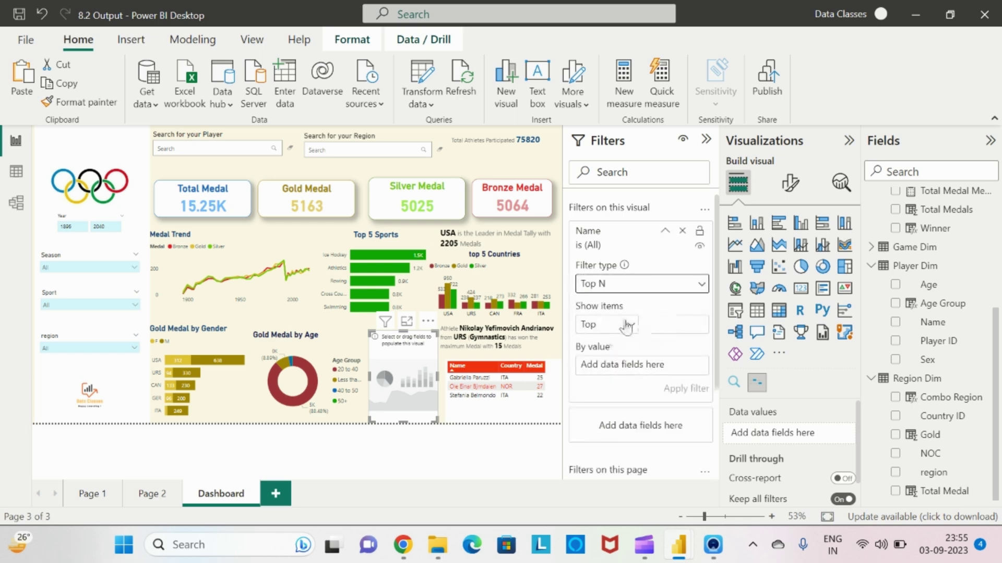
Restrict the visual's Name filter to the bottom 1 by the minimum of Age and apply it.
{"action": "left_click", "coordinate": [628, 325]}
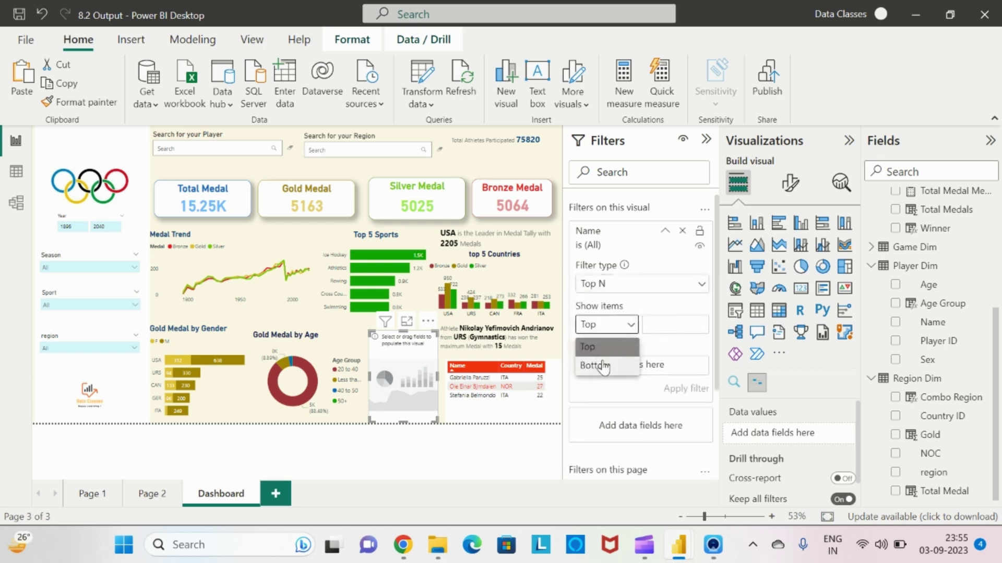
{"action": "left_click", "coordinate": [605, 364]}
{"action": "left_click", "coordinate": [674, 323]}
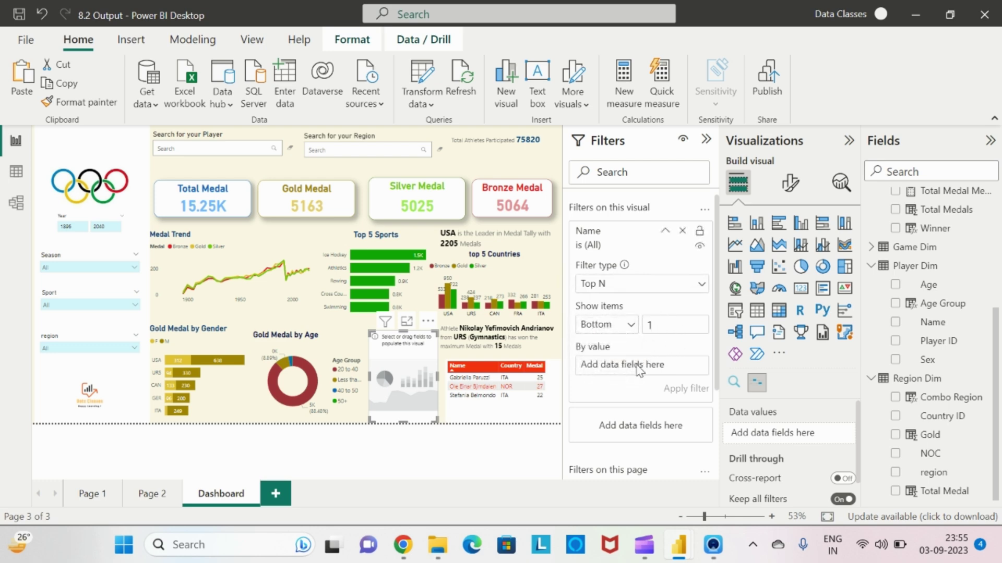
{"action": "left_click_drag", "start_coordinate": [935, 294], "coordinate": [652, 375]}
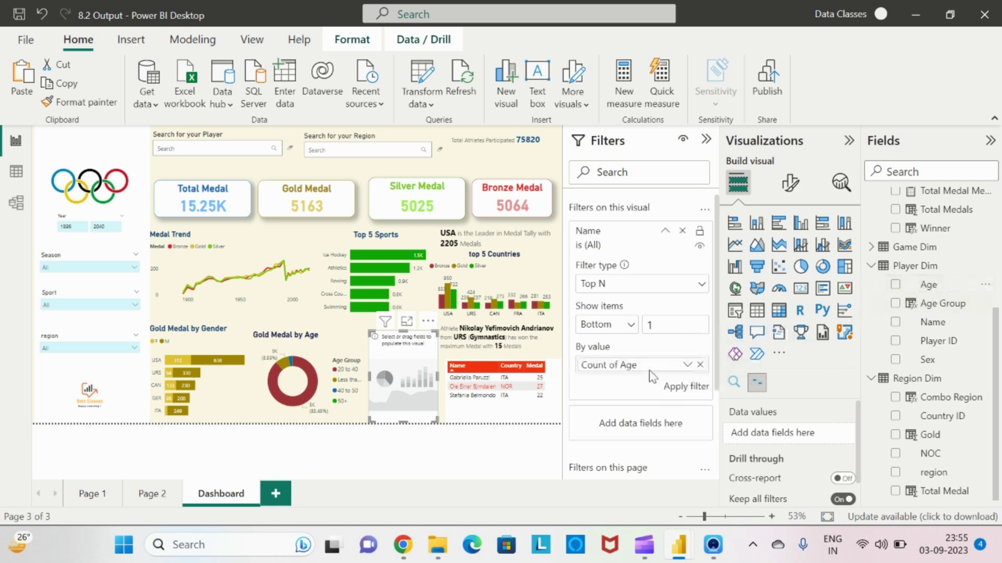
{"action": "left_click", "coordinate": [686, 366]}
{"action": "left_click", "coordinate": [725, 238]}
{"action": "left_click", "coordinate": [678, 388]}
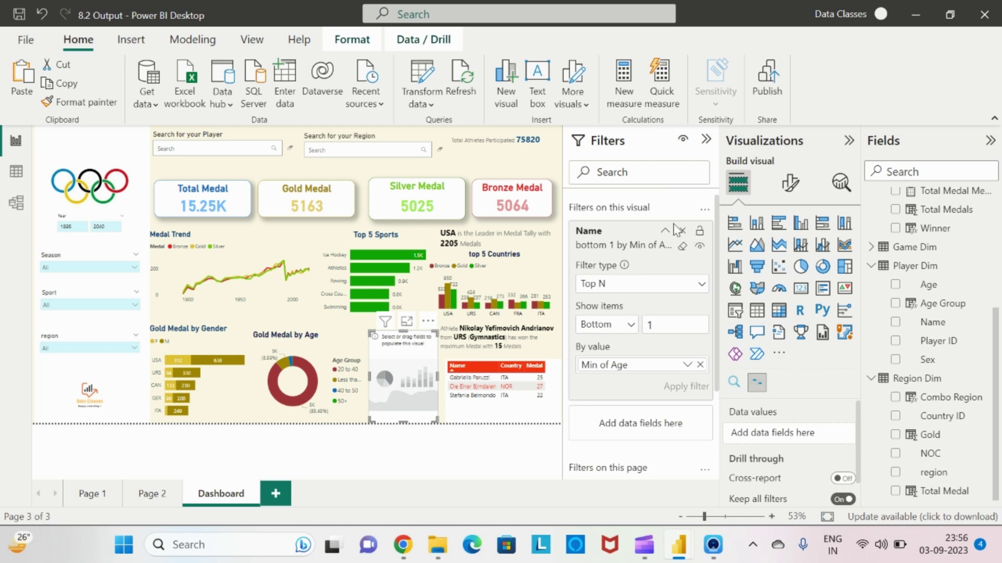
{"action": "left_click", "coordinate": [663, 233]}
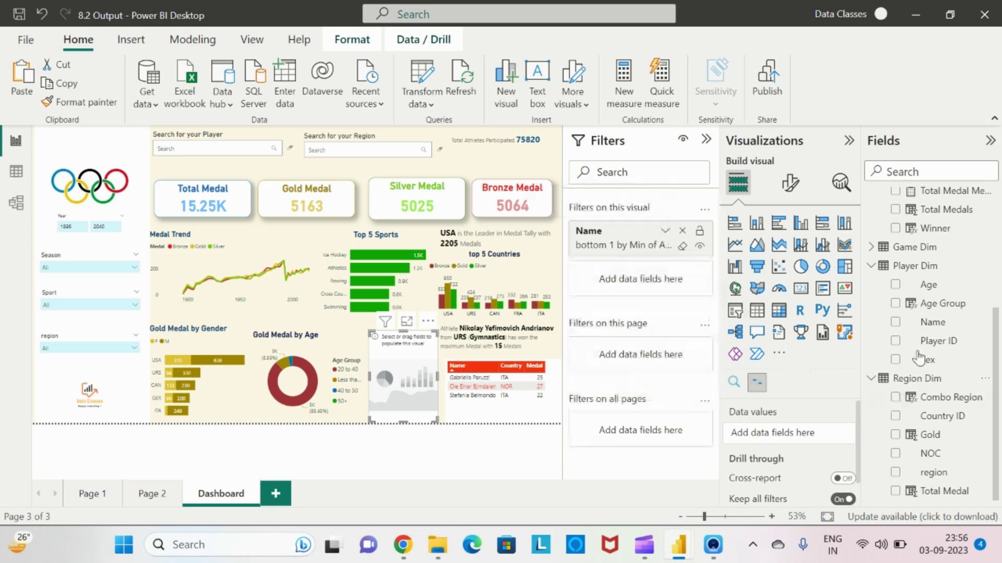
Add Medal from Athletes_Fact as a filter on the new visual and restrict it to Gold.
{"action": "scroll", "coordinate": [896, 245], "scroll_direction": "up", "scroll_amount": 3}
{"action": "left_click_drag", "start_coordinate": [933, 311], "coordinate": [667, 282]}
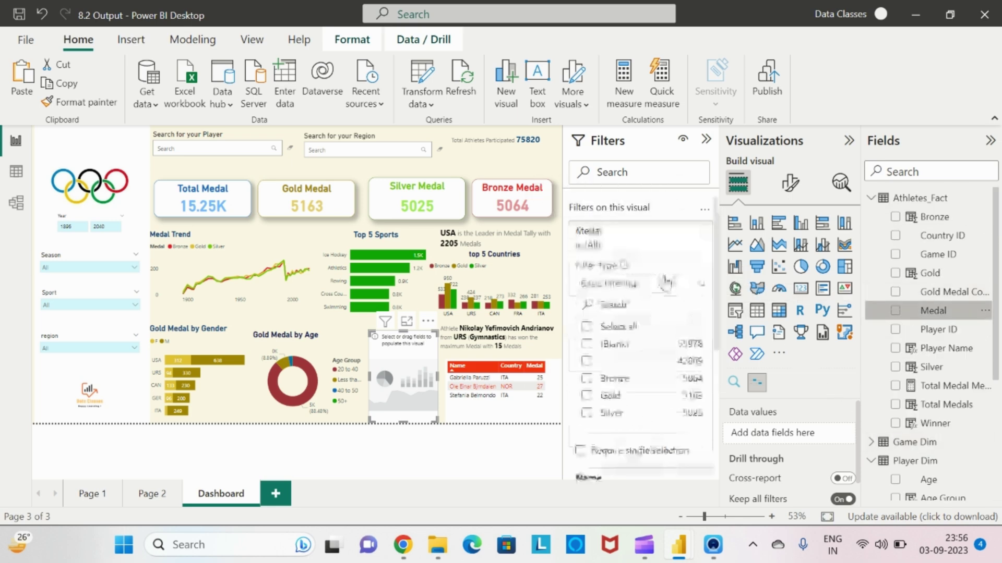
{"action": "left_click", "coordinate": [586, 396]}
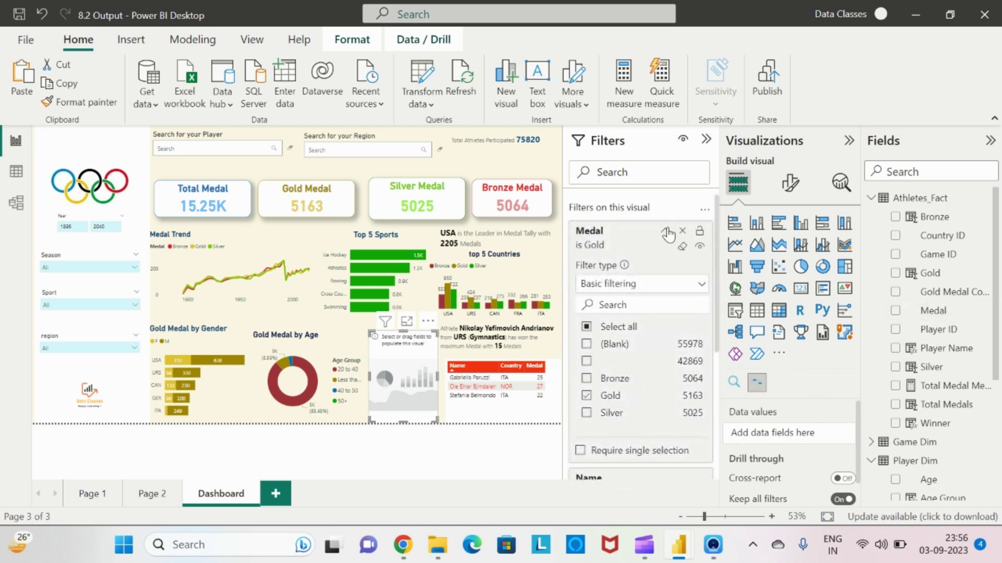
{"action": "left_click", "coordinate": [665, 232]}
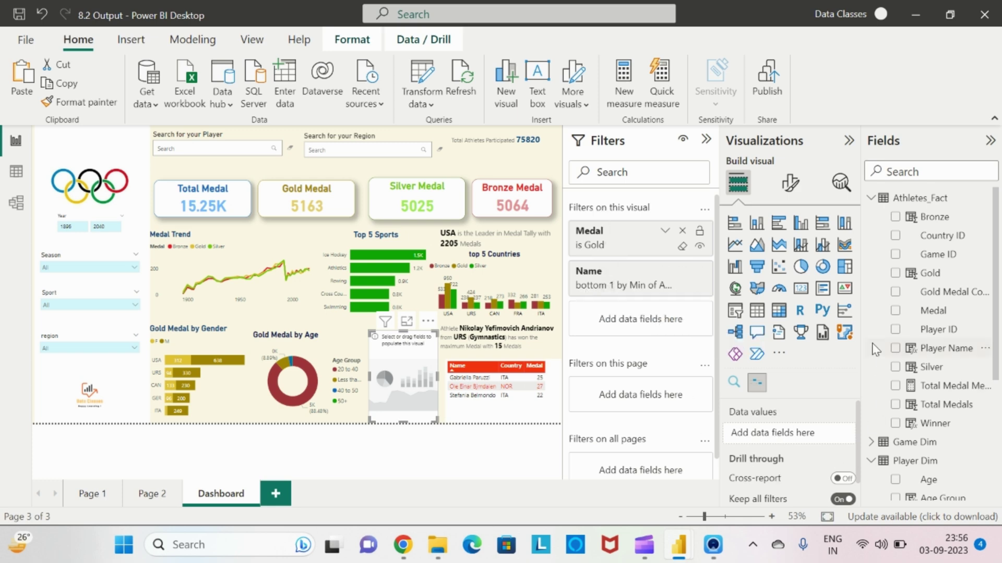
Add Name from Player Dim to the new visual's data values and turn off the visual's title.
{"action": "left_click", "coordinate": [874, 201]}
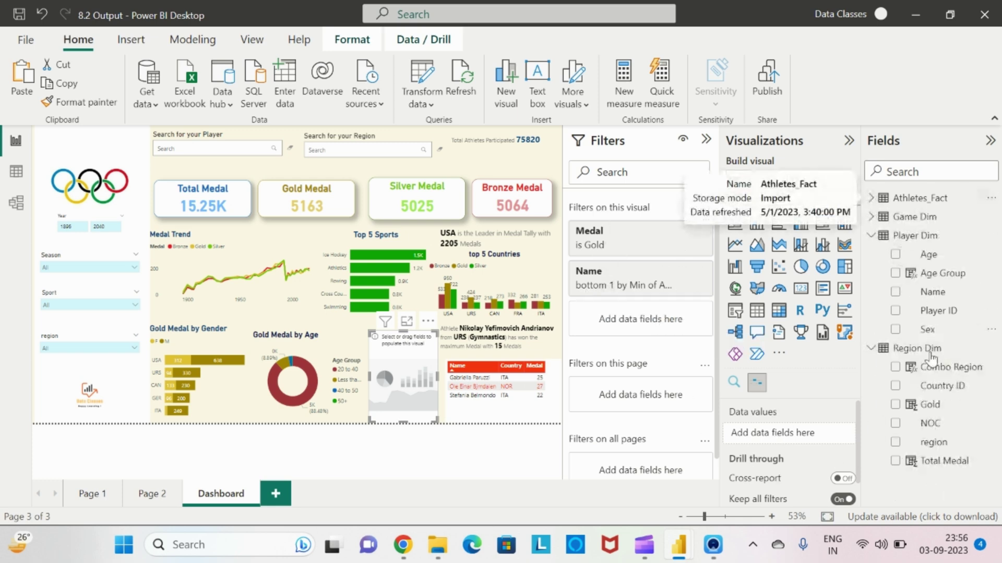
{"action": "left_click_drag", "start_coordinate": [933, 301], "coordinate": [805, 442]}
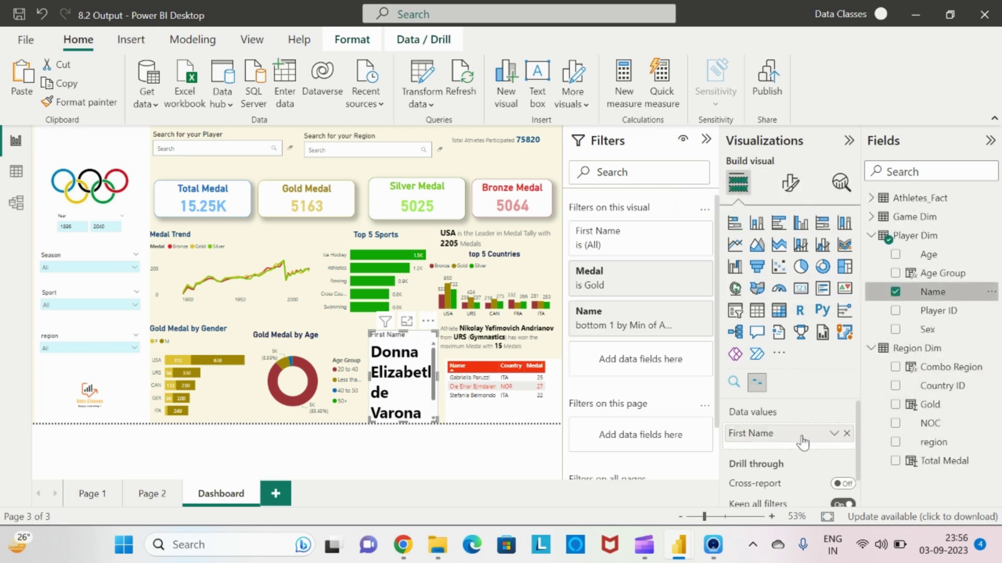
{"action": "left_click", "coordinate": [790, 182]}
{"action": "left_click", "coordinate": [789, 258]}
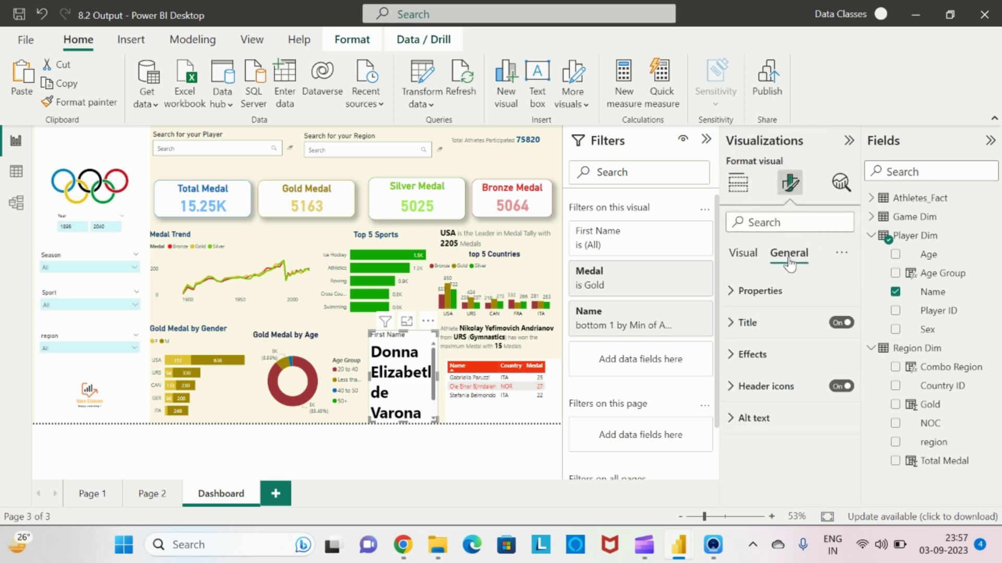
{"action": "left_click", "coordinate": [842, 323]}
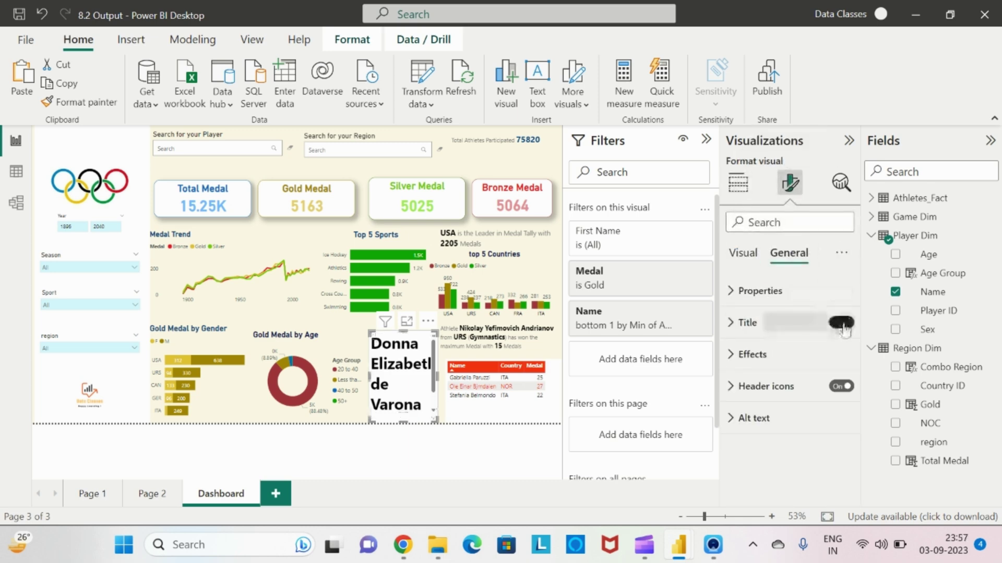
Set the new visual's data font size to 12 pt and its story font size to 10 pt.
{"action": "left_click", "coordinate": [743, 254]}
{"action": "left_click", "coordinate": [731, 322]}
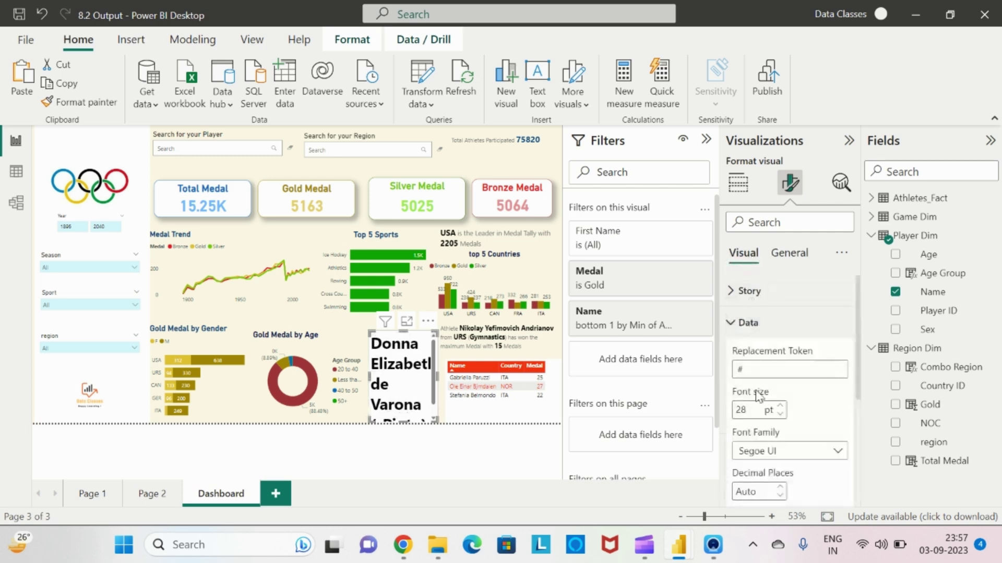
{"action": "left_click", "coordinate": [749, 406]}
{"action": "type", "text": "12"}
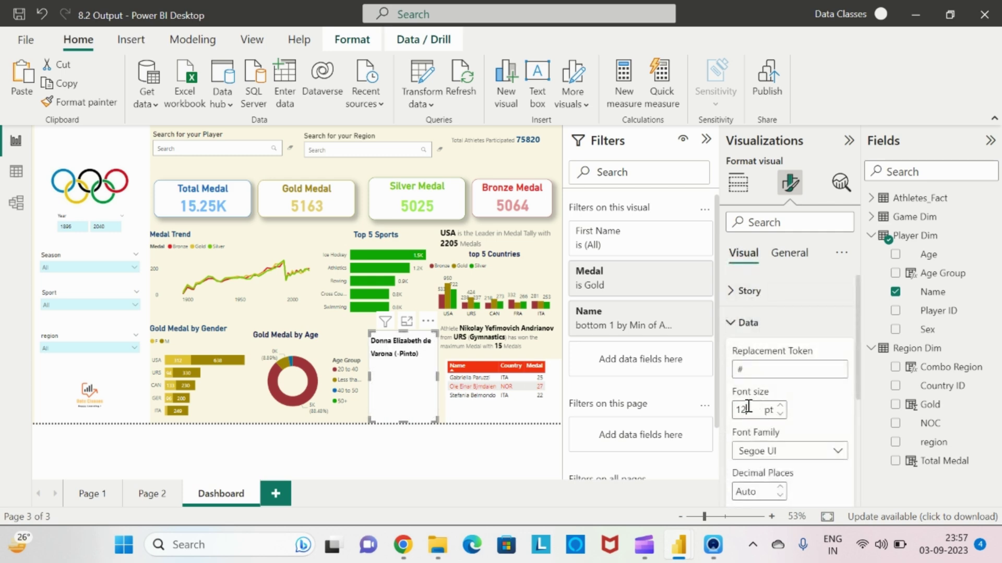
{"action": "left_click", "coordinate": [733, 298]}
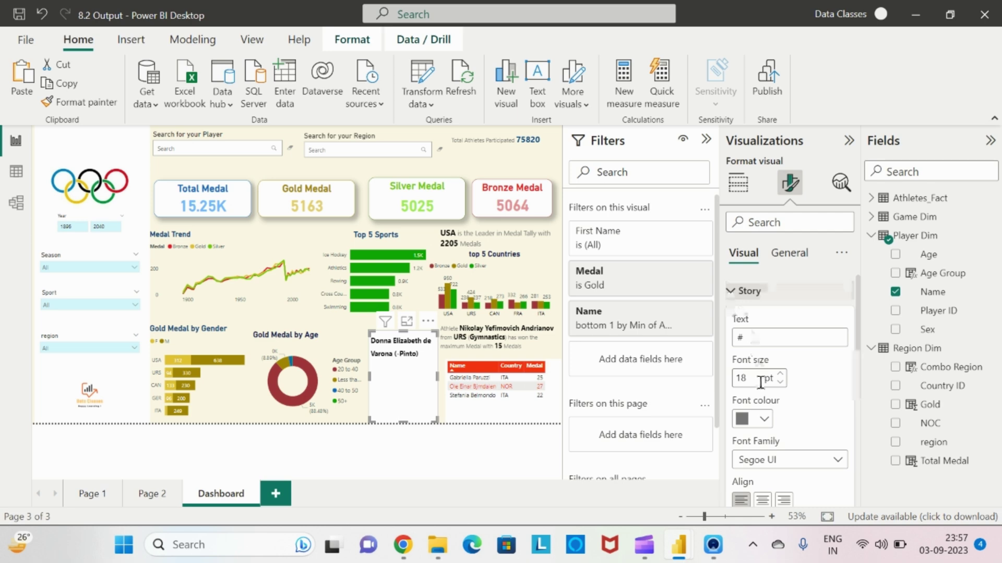
{"action": "double_click", "coordinate": [746, 379]}
{"action": "type", "text": "1"}
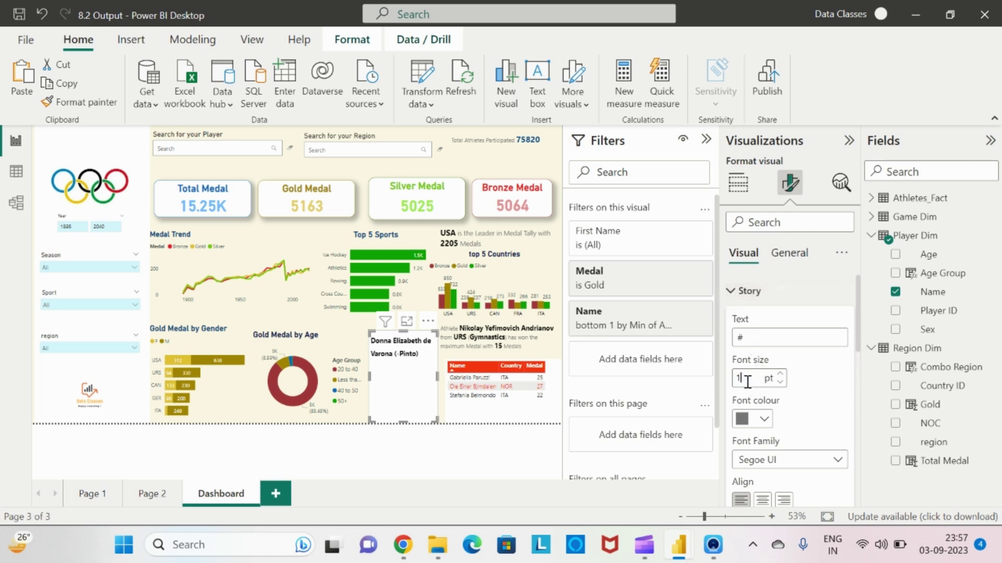
{"action": "type", "text": "0"}
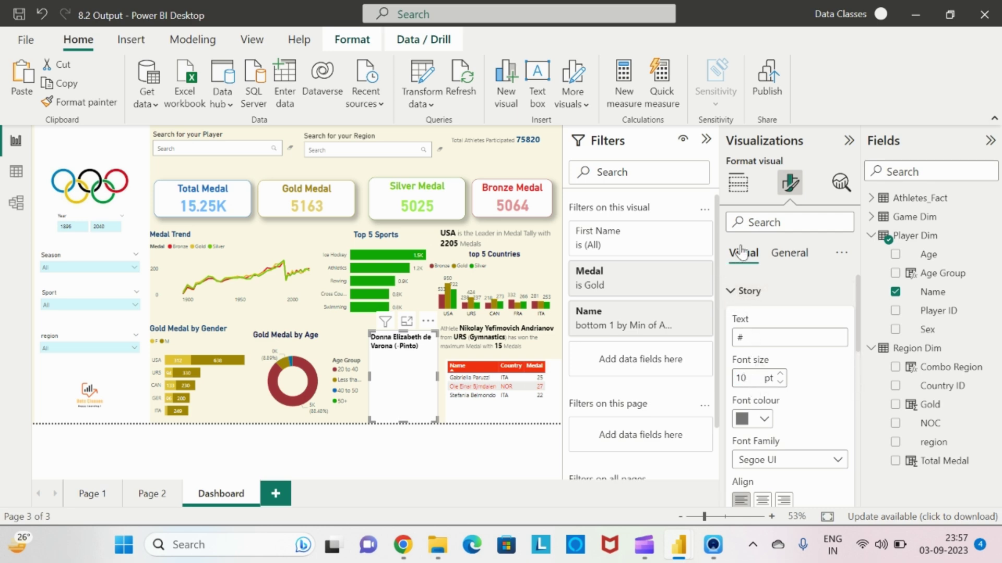
Add Age from Player Dim to the new visual's data values and summarize it by minimum.
{"action": "left_click", "coordinate": [745, 185]}
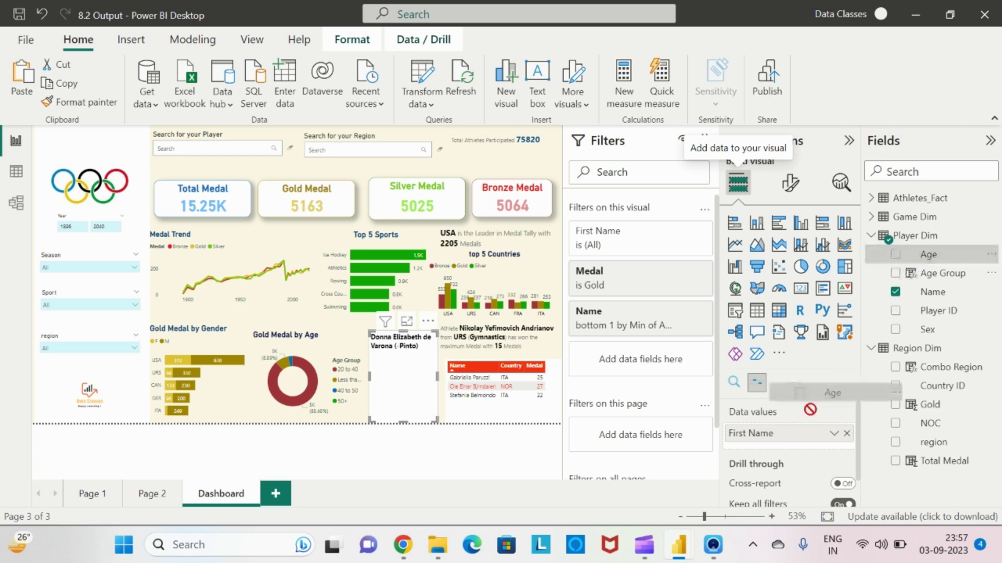
{"action": "left_click_drag", "start_coordinate": [780, 439], "coordinate": [781, 444]}
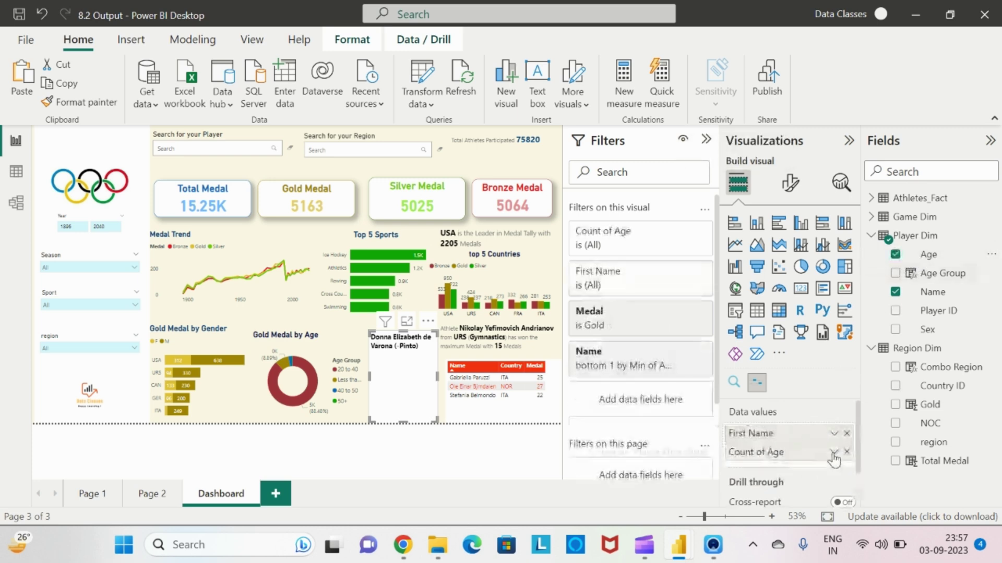
{"action": "left_click", "coordinate": [833, 452]}
{"action": "left_click", "coordinate": [882, 296]}
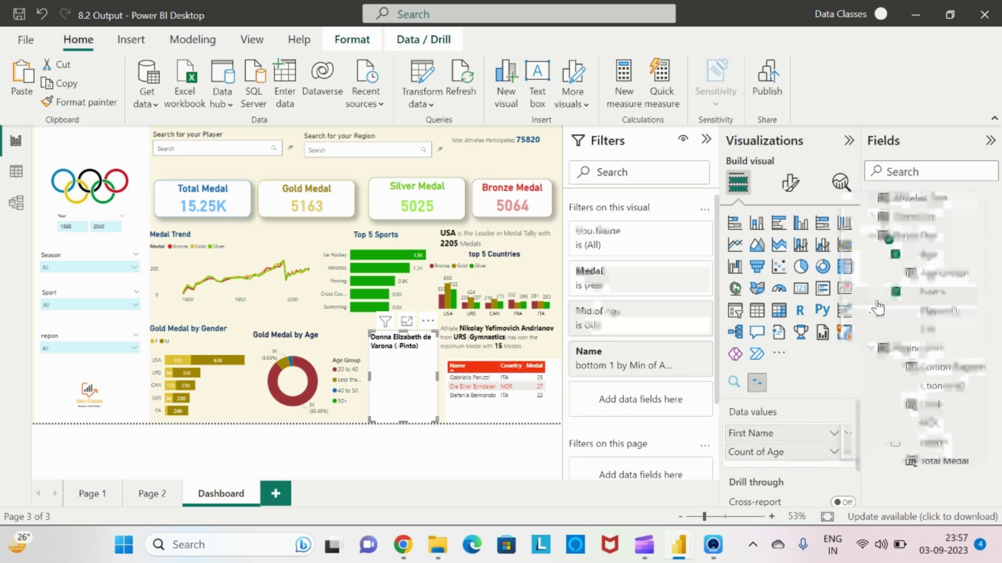
Set the new visual's story text to "Athlete # is the youngest to win Gold in Olymepic at the age of #".
{"action": "left_click", "coordinate": [790, 182]}
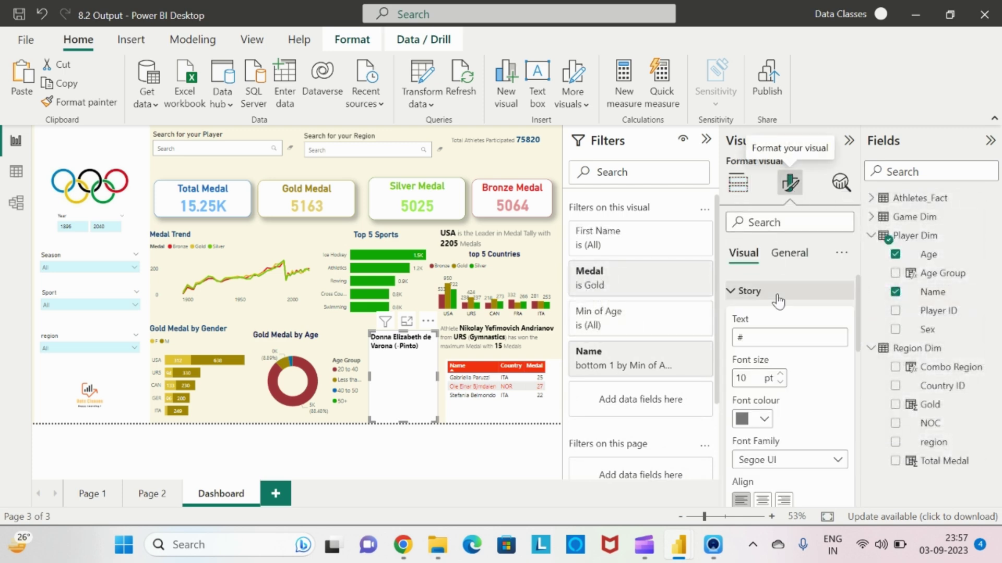
{"action": "left_click", "coordinate": [766, 338]}
{"action": "key", "text": "BackSpace"}
{"action": "type", "text": "Athlete #"}
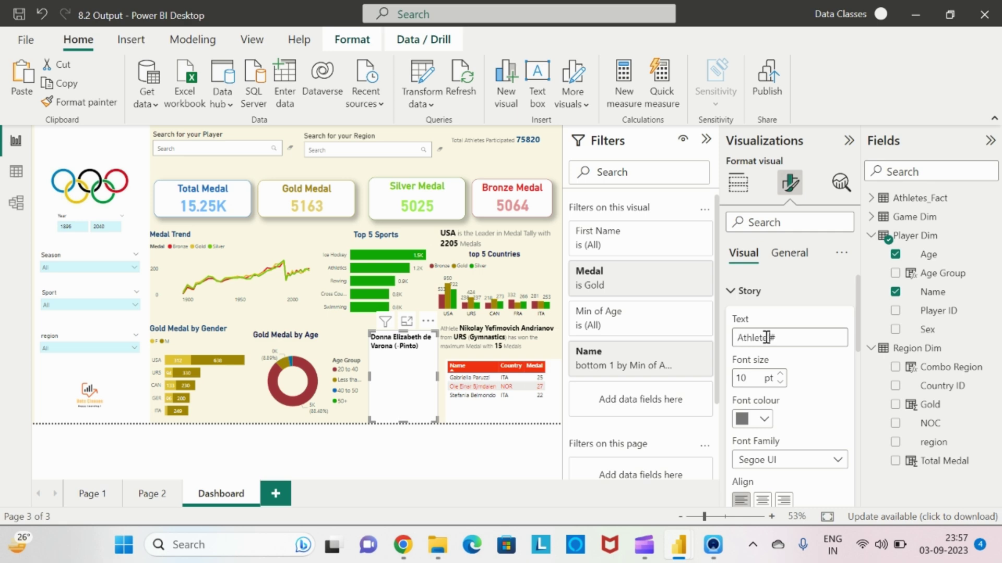
{"action": "type", "text": " is the you"}
{"action": "type", "text": "ngest to"}
{"action": "type", "text": " win Gold"}
{"action": "type", "text": " in O"}
{"action": "type", "text": "lym"}
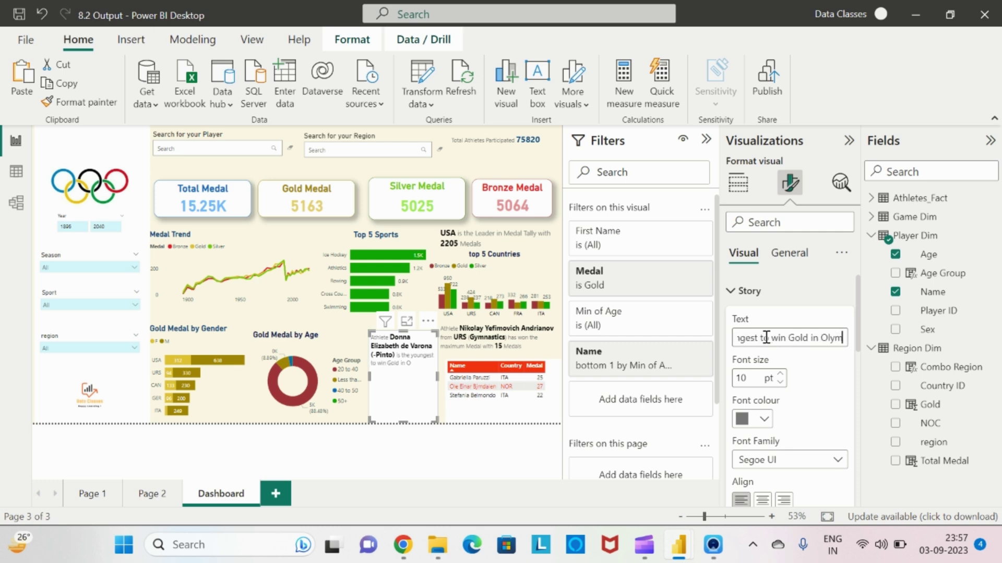
{"action": "type", "text": "epic at the age of 13"}
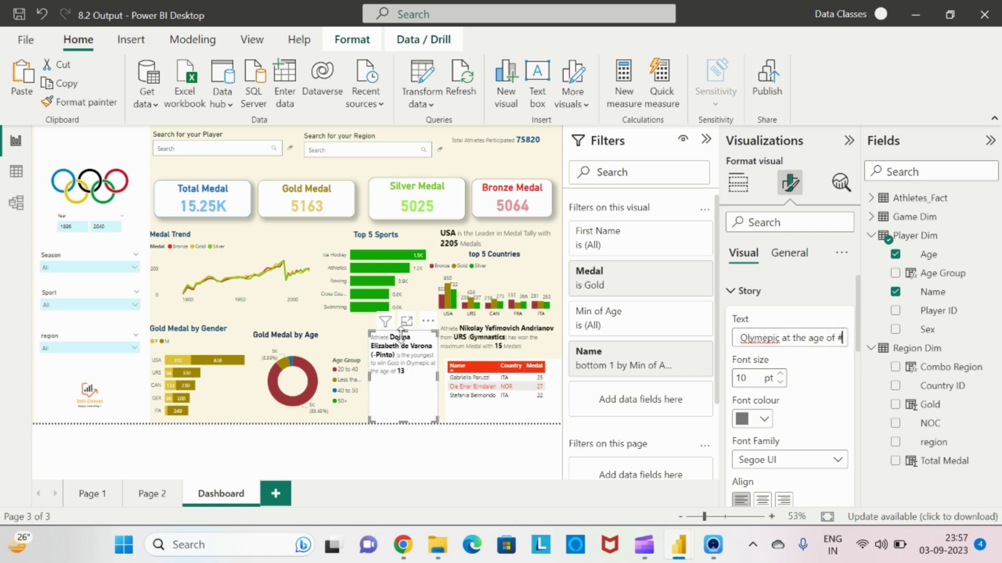
Move the youngest-athlete visual down between the Gold Medal by Age chart and the athlete table, and turn off its background.
{"action": "left_click_drag", "start_coordinate": [403, 334], "coordinate": [402, 371]}
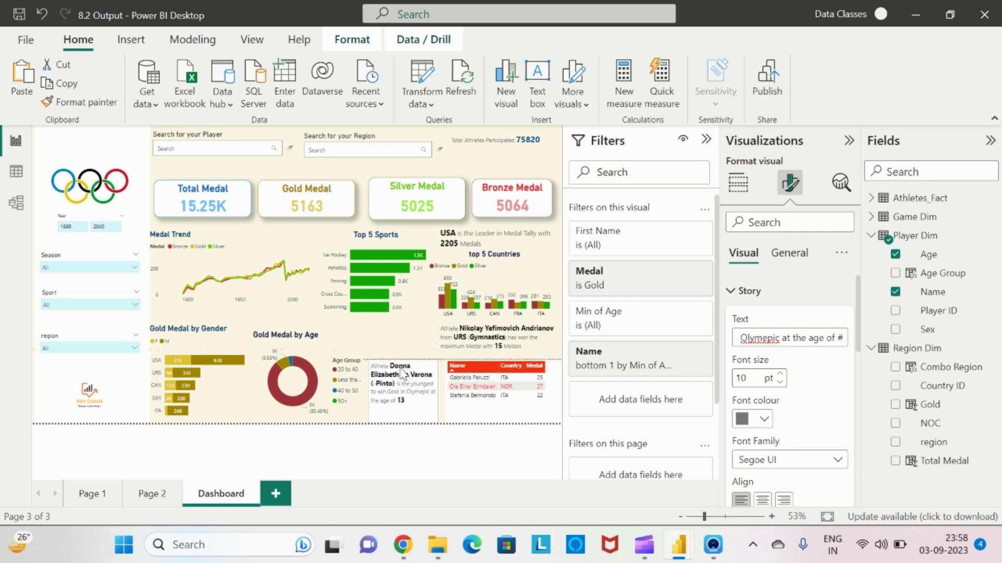
{"action": "left_click", "coordinate": [433, 368]}
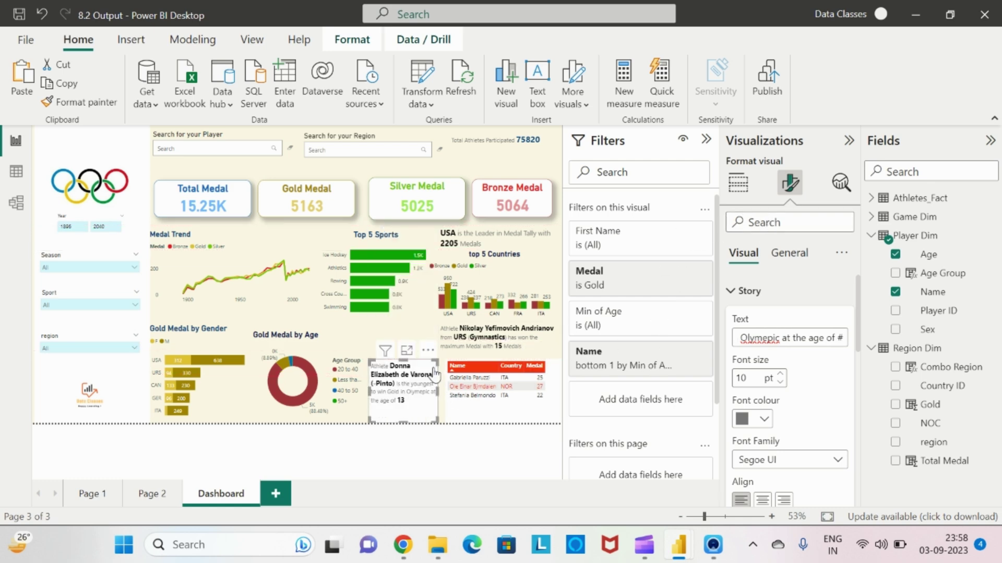
{"action": "left_click", "coordinate": [789, 255]}
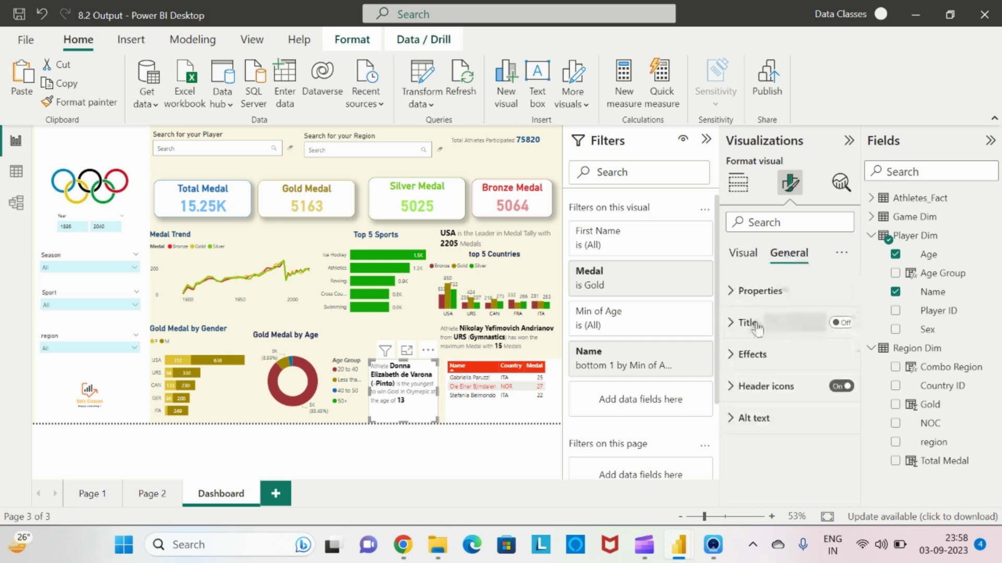
{"action": "left_click", "coordinate": [733, 356]}
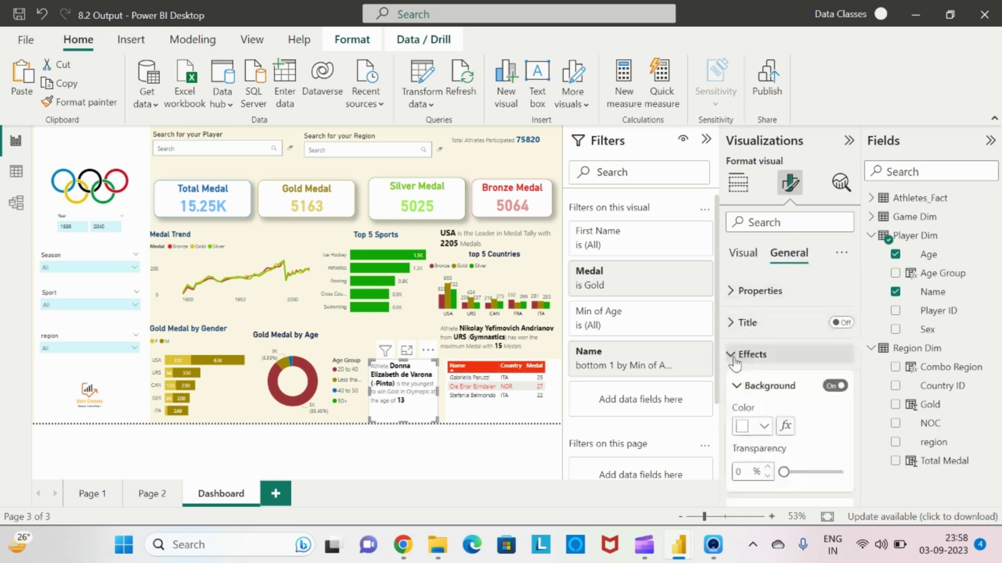
{"action": "left_click", "coordinate": [836, 385]}
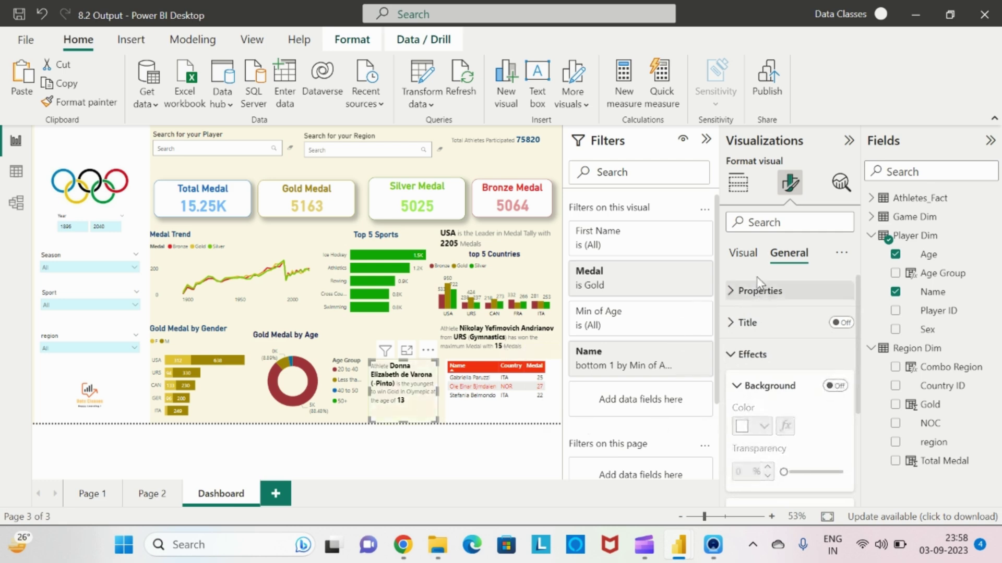
Correct the misspelled word in the visual's story text to "Olympic" and deselect the visual.
{"action": "left_click", "coordinate": [742, 254]}
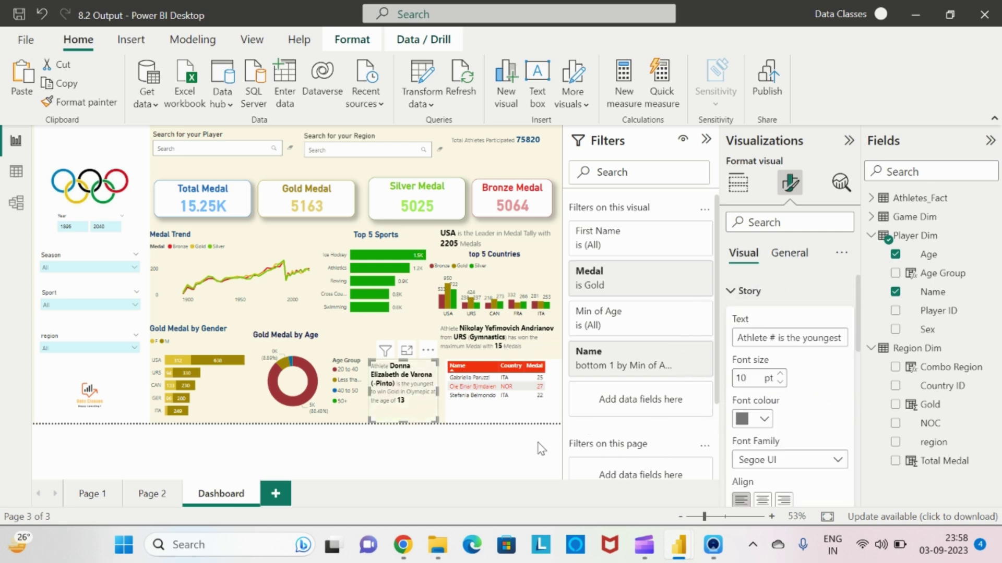
{"action": "left_click", "coordinate": [812, 341]}
{"action": "key", "text": "End"}
{"action": "type", "text": "to win Gold in Oly"}
{"action": "type", "text": "mepic at th"}
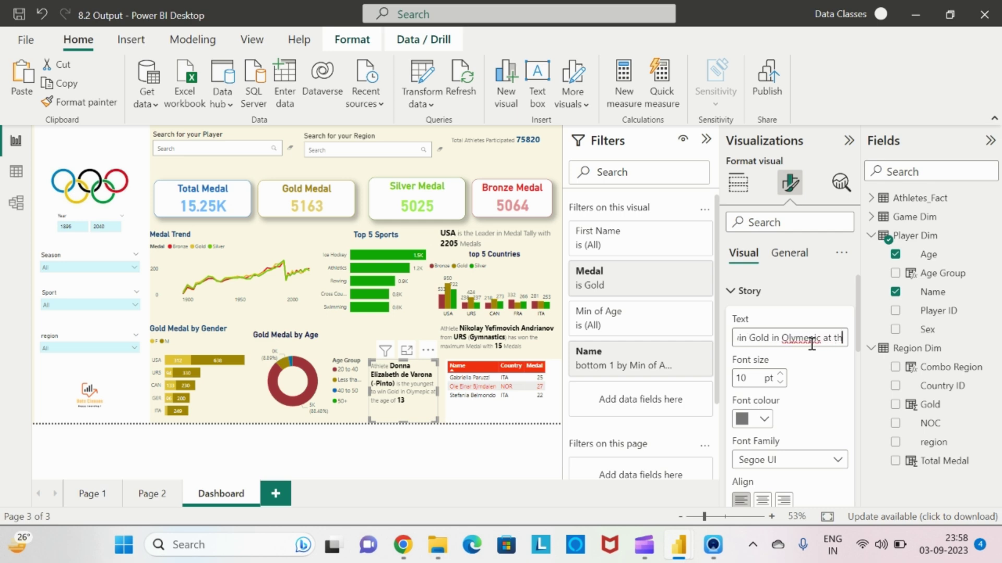
{"action": "key", "text": "Left"}
{"action": "key", "text": "Left"}
{"action": "key", "text": "Left"}
{"action": "key", "text": "Left"}
{"action": "key", "text": "Left"}
{"action": "key", "text": "Left"}
{"action": "key", "text": "Left"}
{"action": "key", "text": "BackSpace"}
{"action": "left_click", "coordinate": [474, 464]}
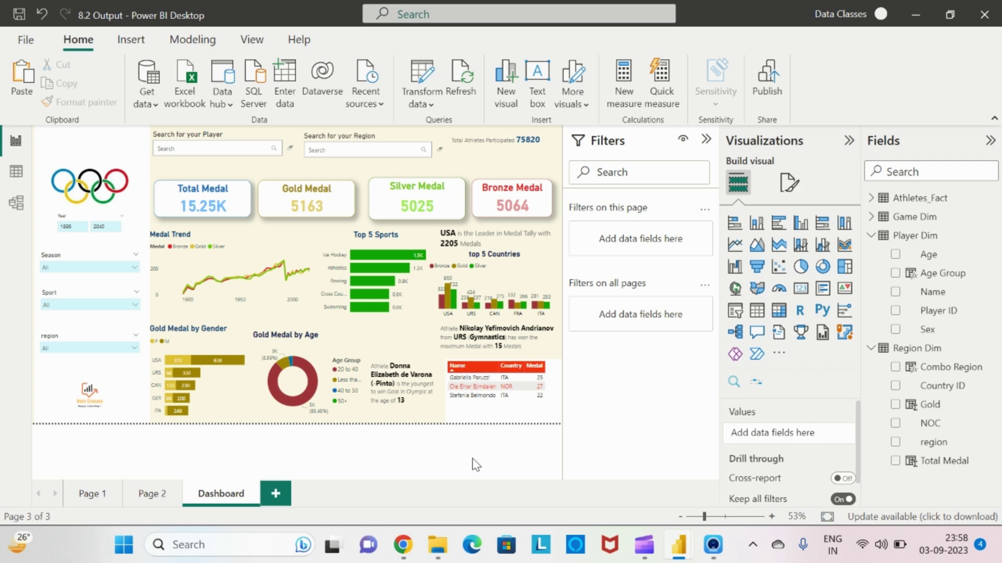
Compare the dashboard with the Summary page of the 5.6 Output - Copy report, then return to 8.2 Output.
{"action": "key", "text": "alt+Tab"}
{"action": "key", "text": "alt+Tab"}
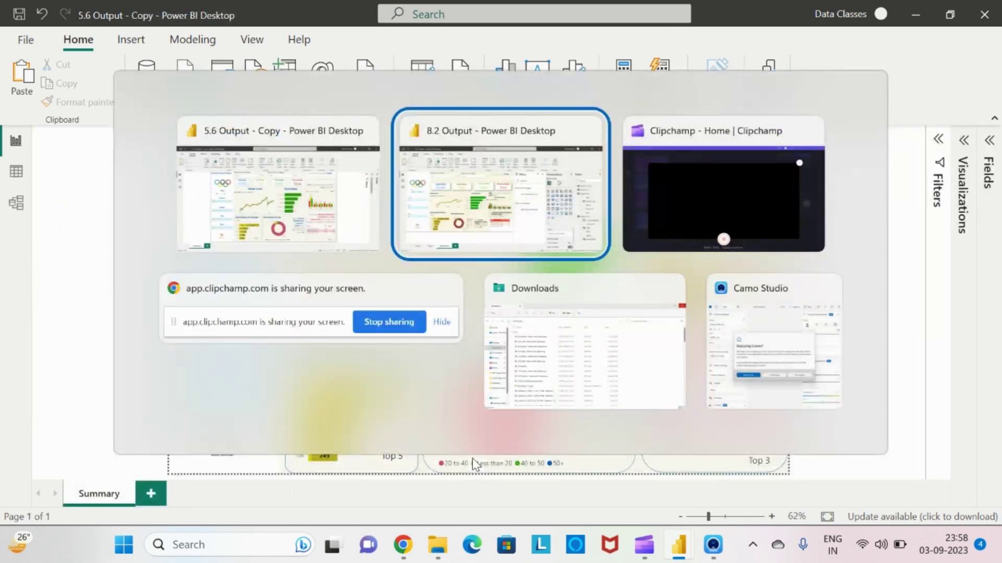
{"action": "key", "text": "alt+shift+Tab"}
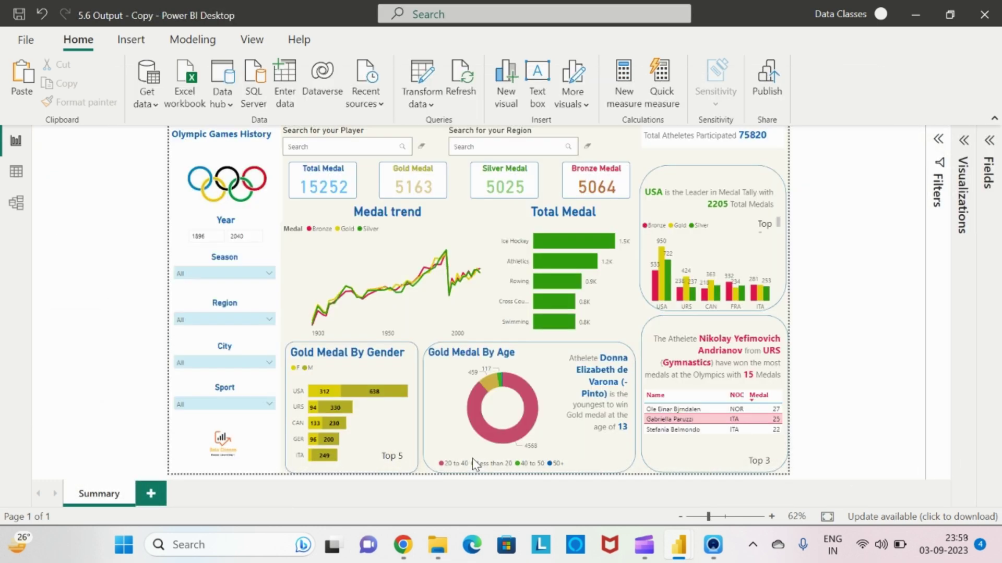
{"action": "key", "text": "alt+Tab"}
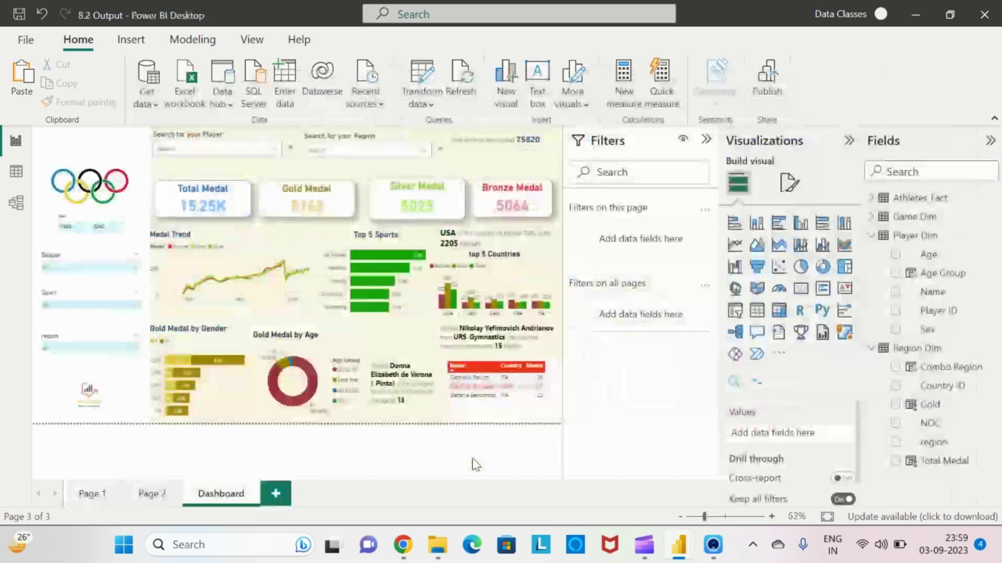